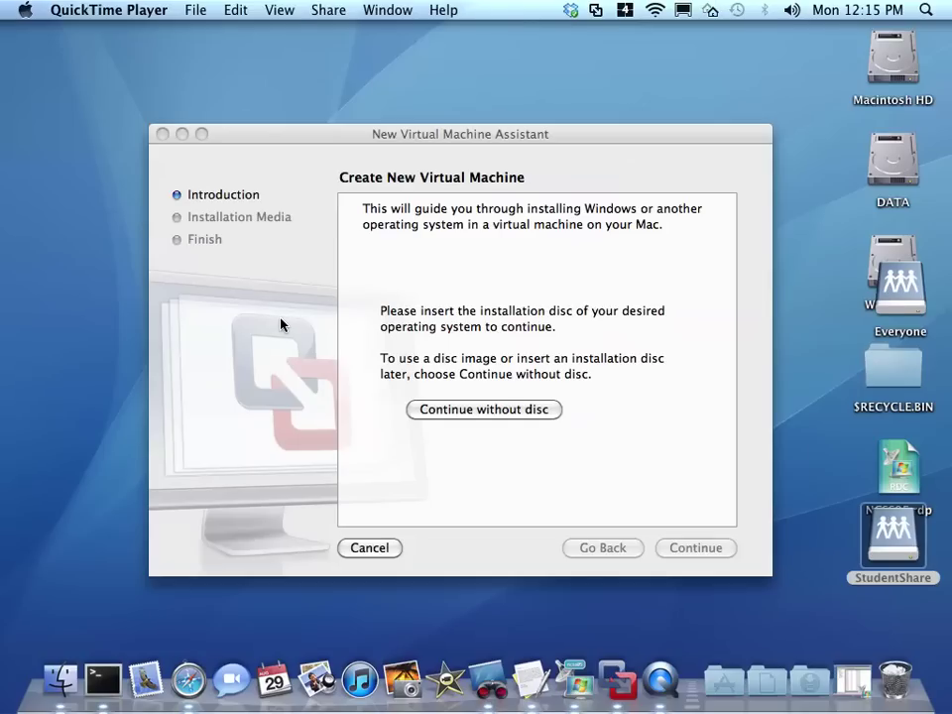
- Continue without a disc and choose to install from an operating system disc image file
left_click(484, 411)
left_click(388, 335)
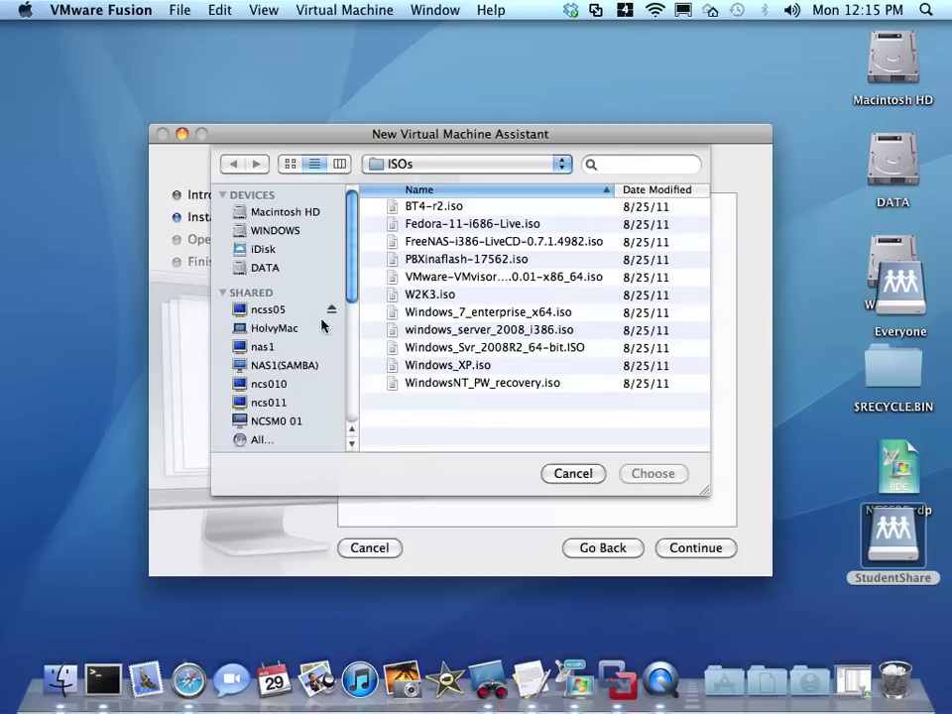
- Browse to ncss05 > StudentShare > ISO and select smoothwall-express-3.0-sp1-i386.iso
left_click(260, 268)
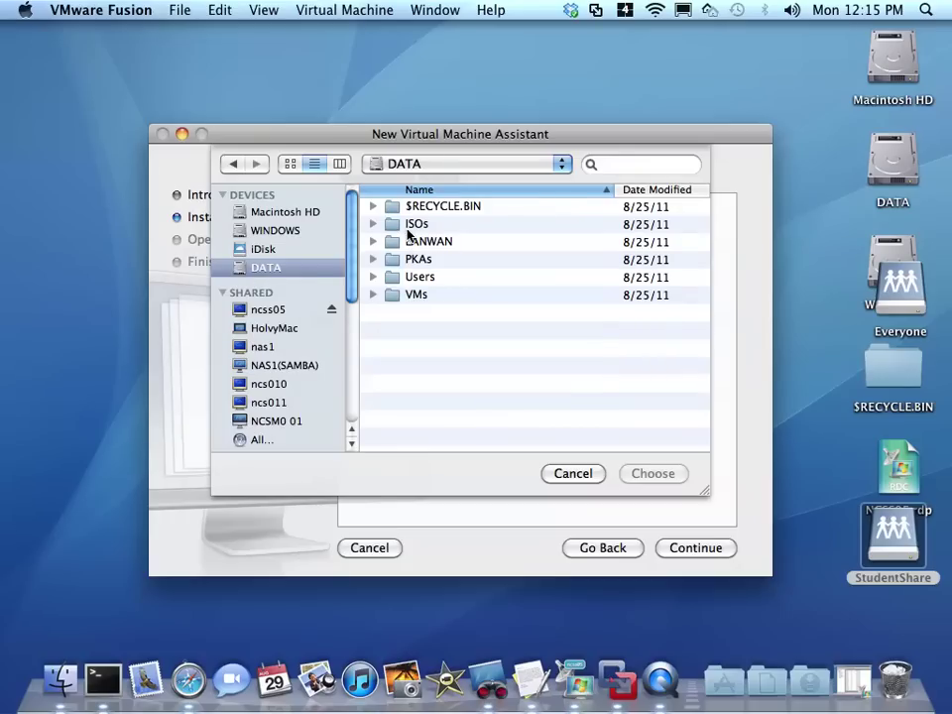
mouse_move(355, 255)
left_mouse_down()
mouse_move(358, 302)
mouse_move(354, 272)
left_mouse_up()
left_click(257, 270)
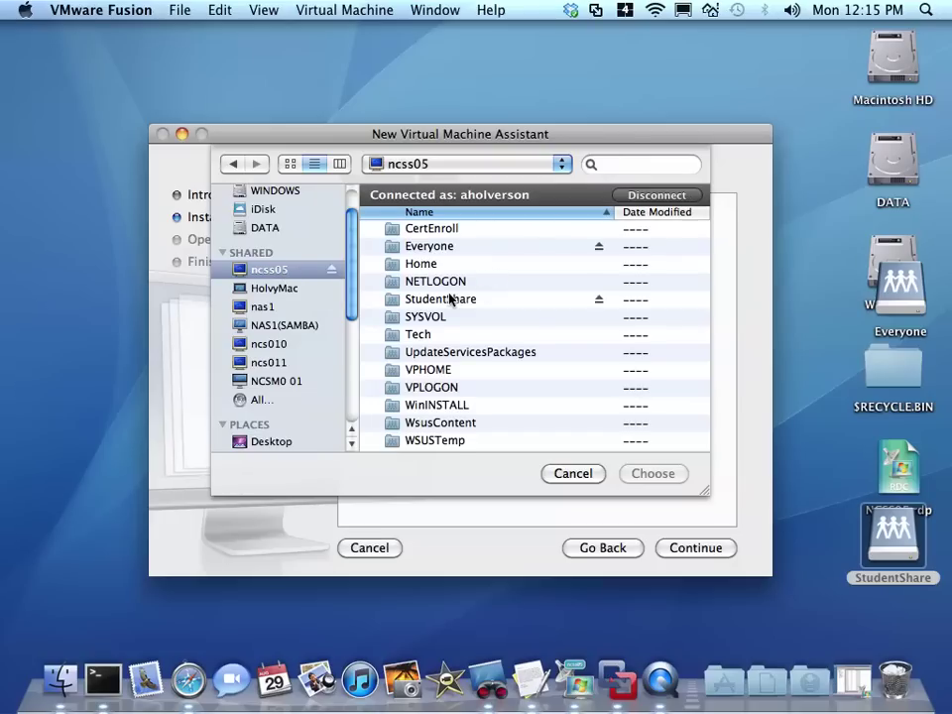
double_click(449, 298)
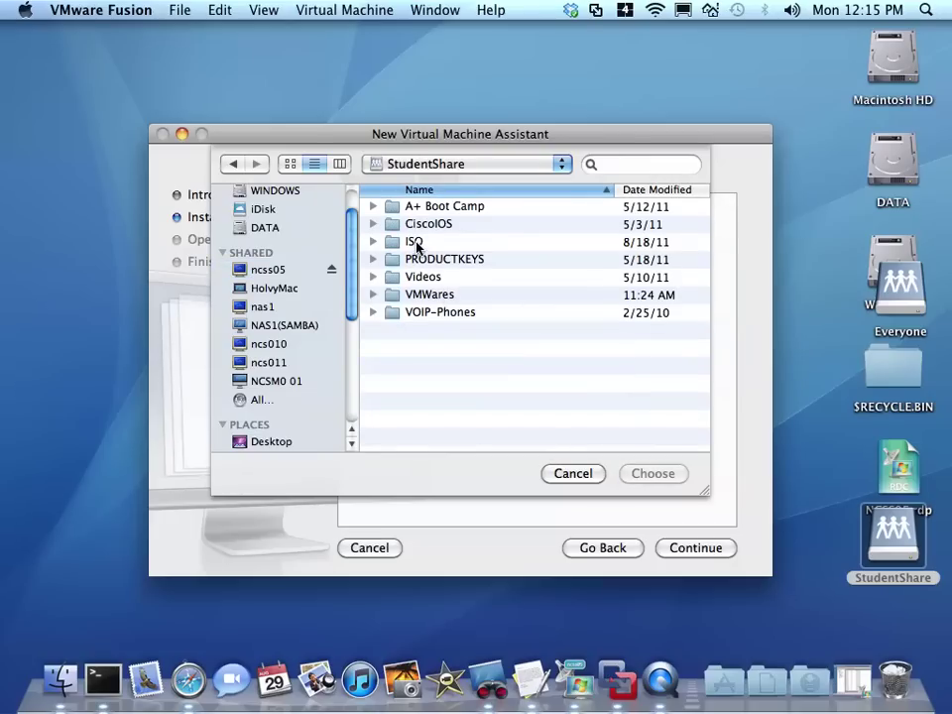
double_click(415, 244)
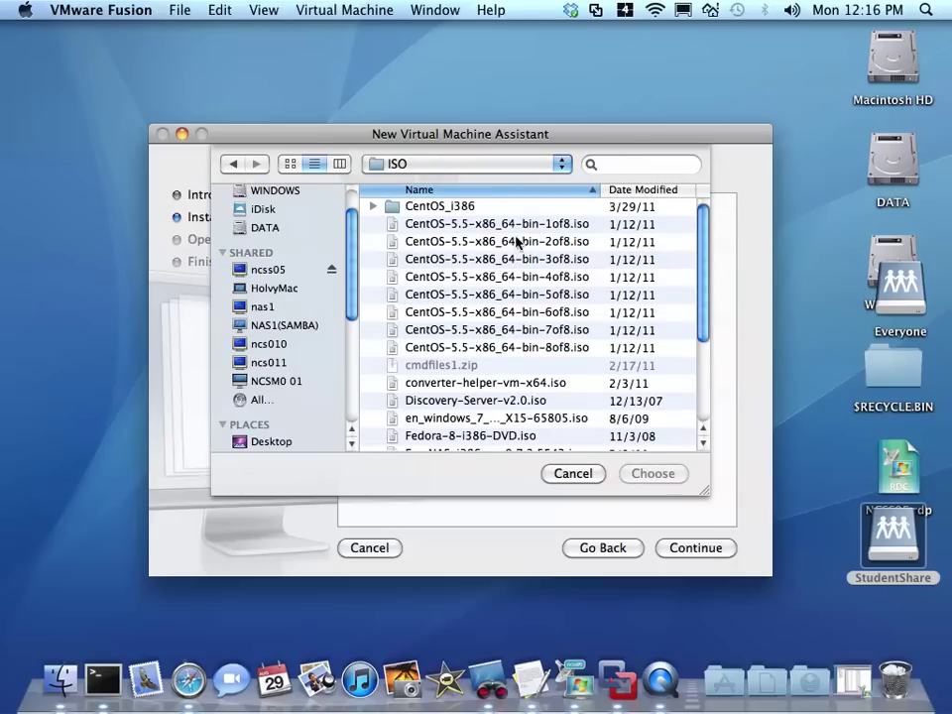
scroll(500, 317, "down", 4)
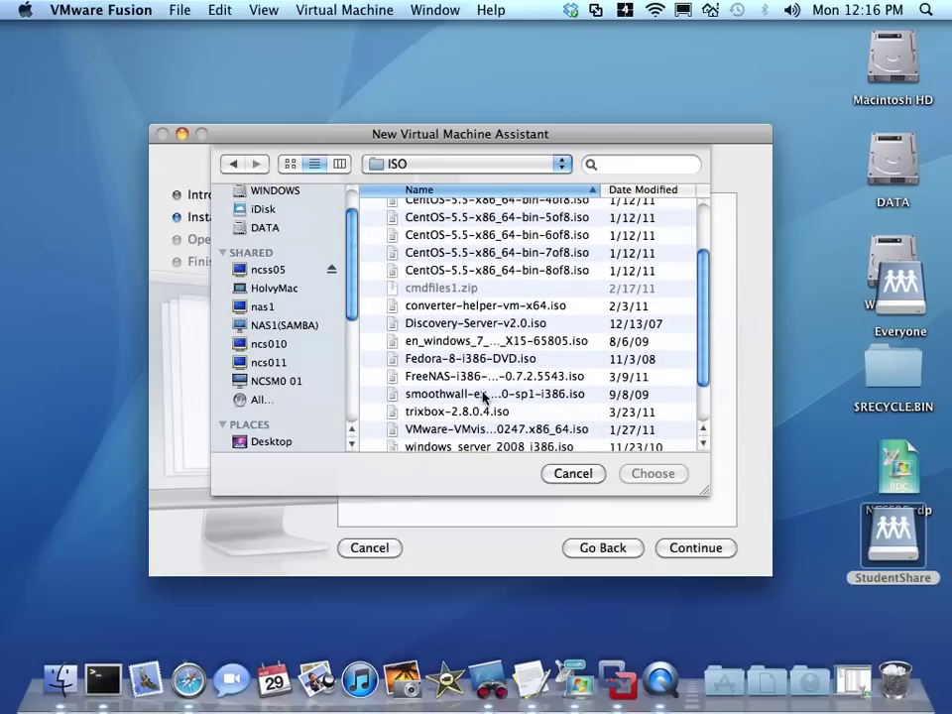
left_click(484, 396)
left_click_drag(601, 189, 659, 189)
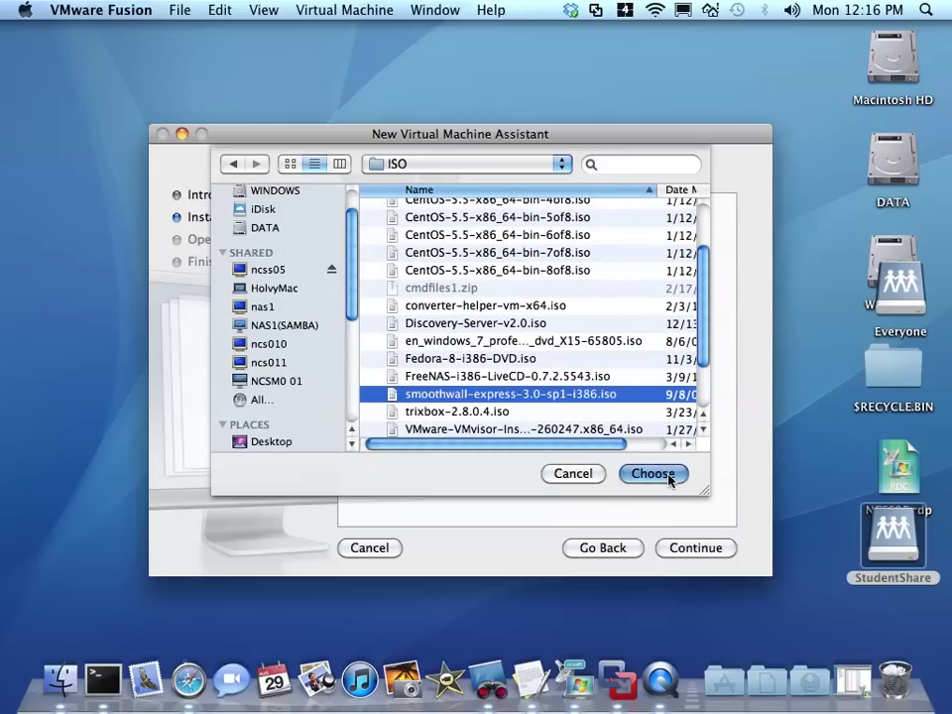
- Use the SmoothWall image as install disc, keep Linux Fedora, and reach the Finish summary
left_click(655, 474)
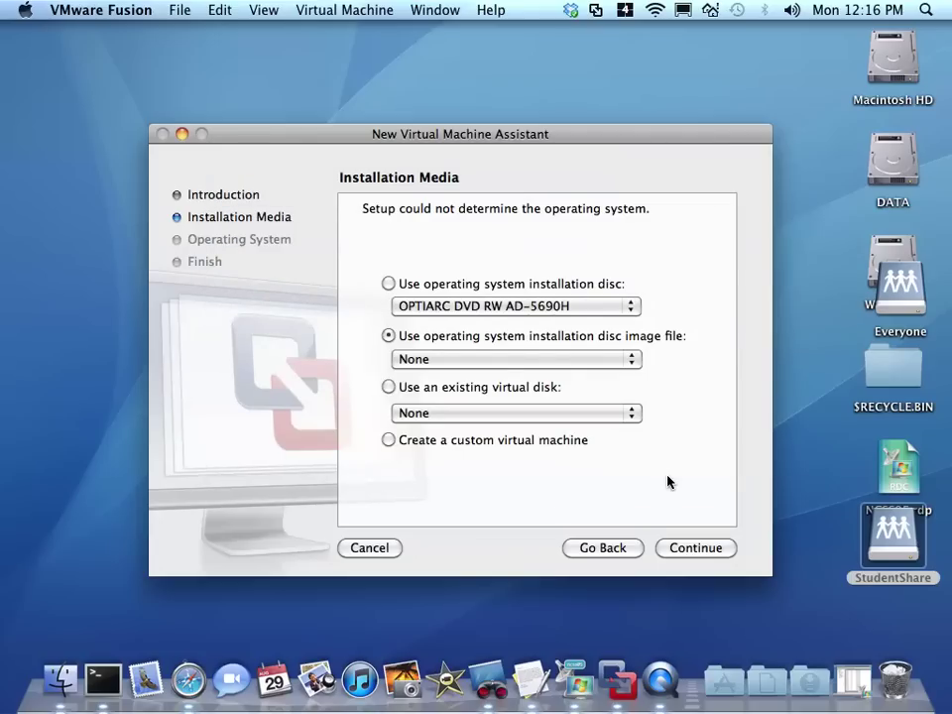
left_click(720, 552)
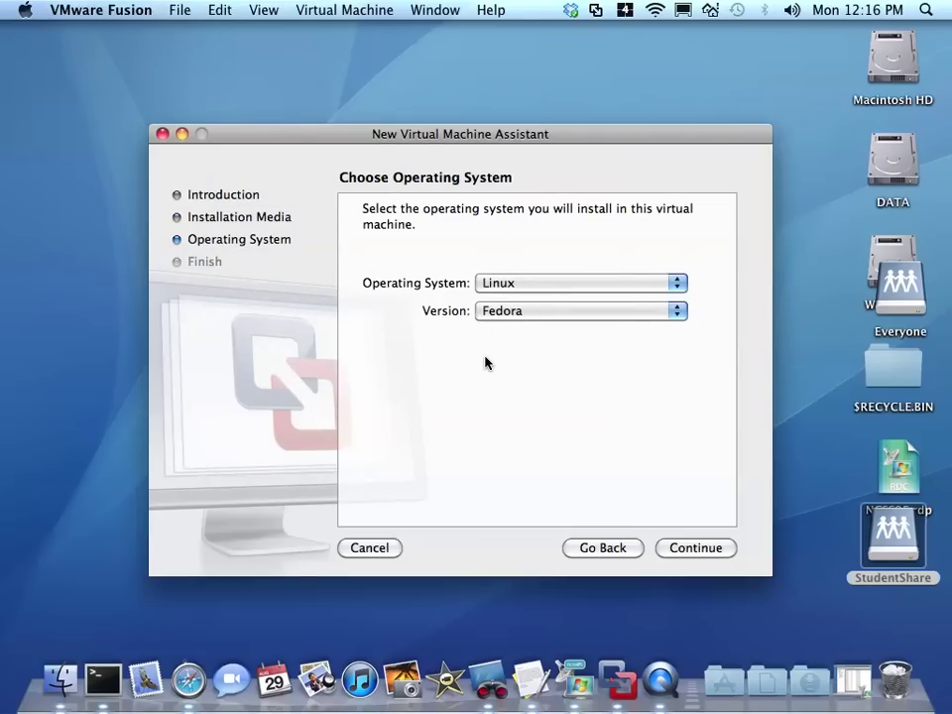
left_click(702, 547)
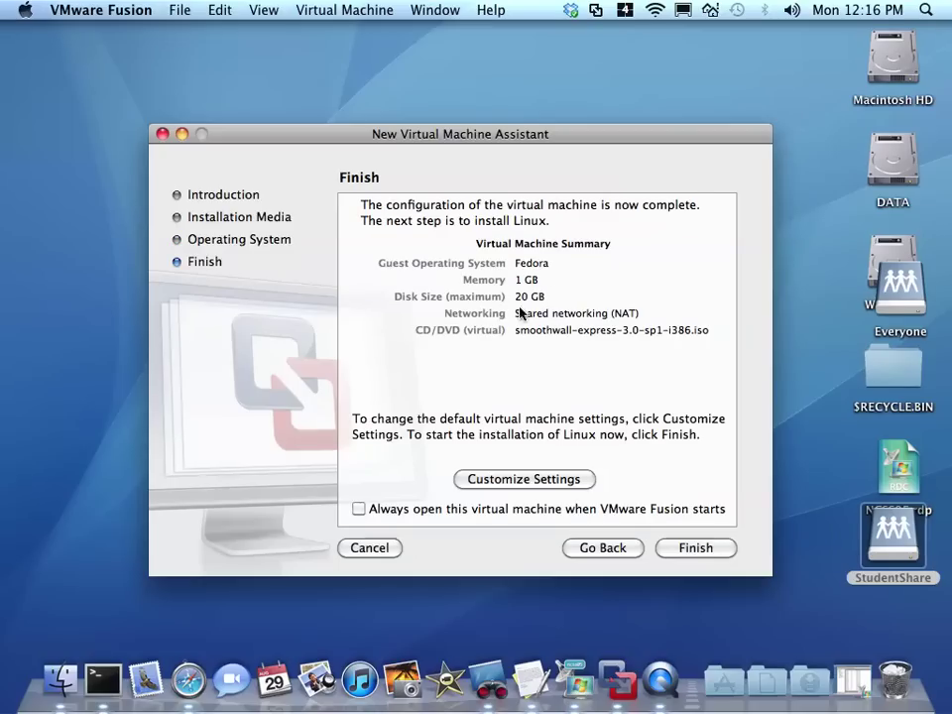
- Choose Customize Settings and create a new Smoothwall folder under DATA > VMs > AdvNet
left_click(516, 480)
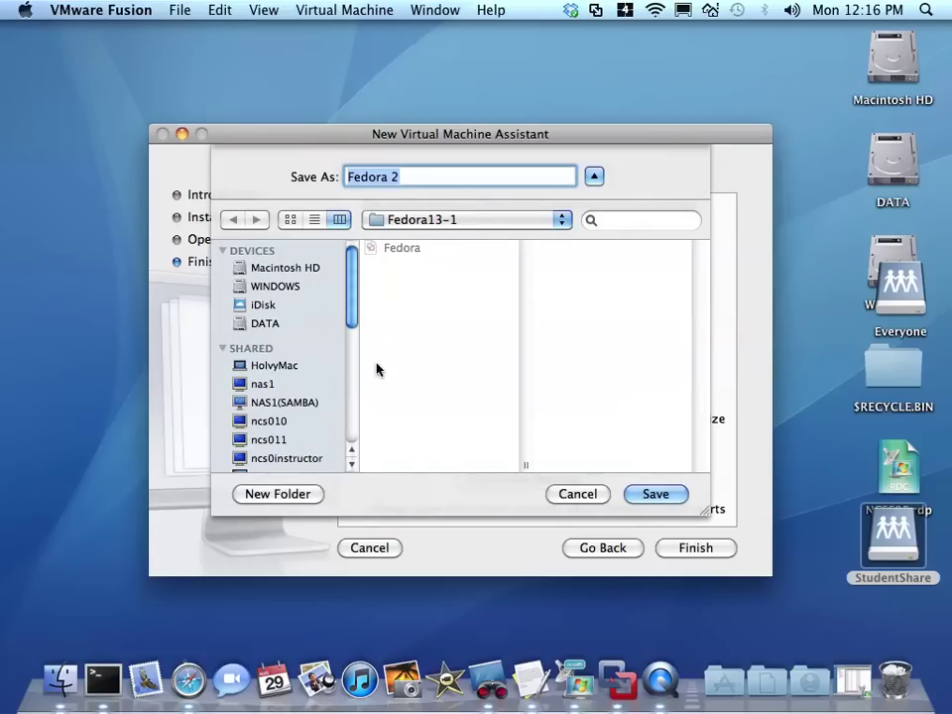
left_click(442, 227)
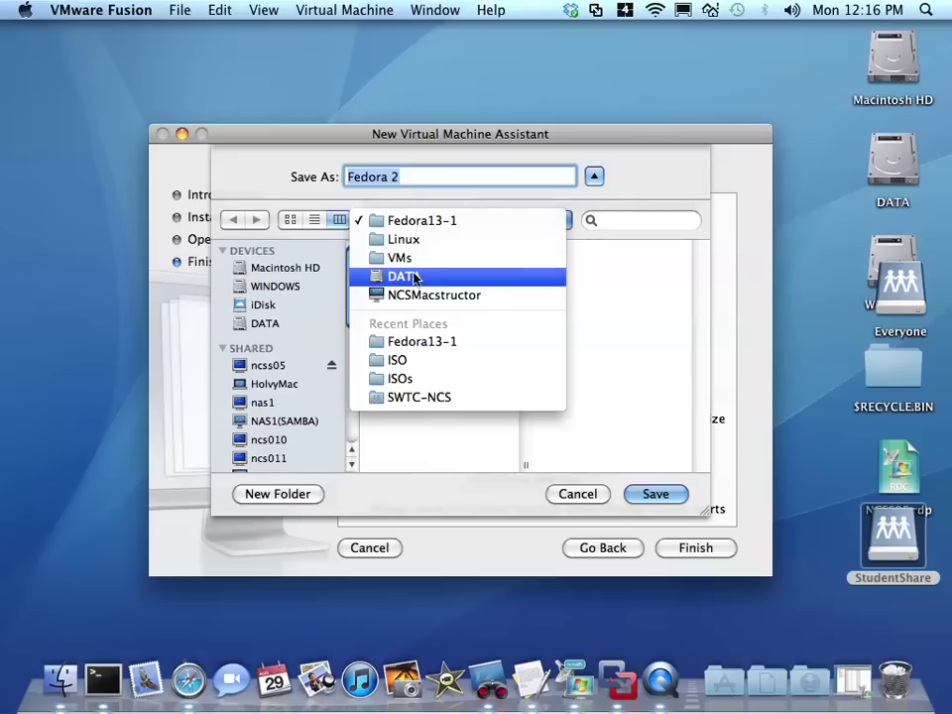
left_click(416, 276)
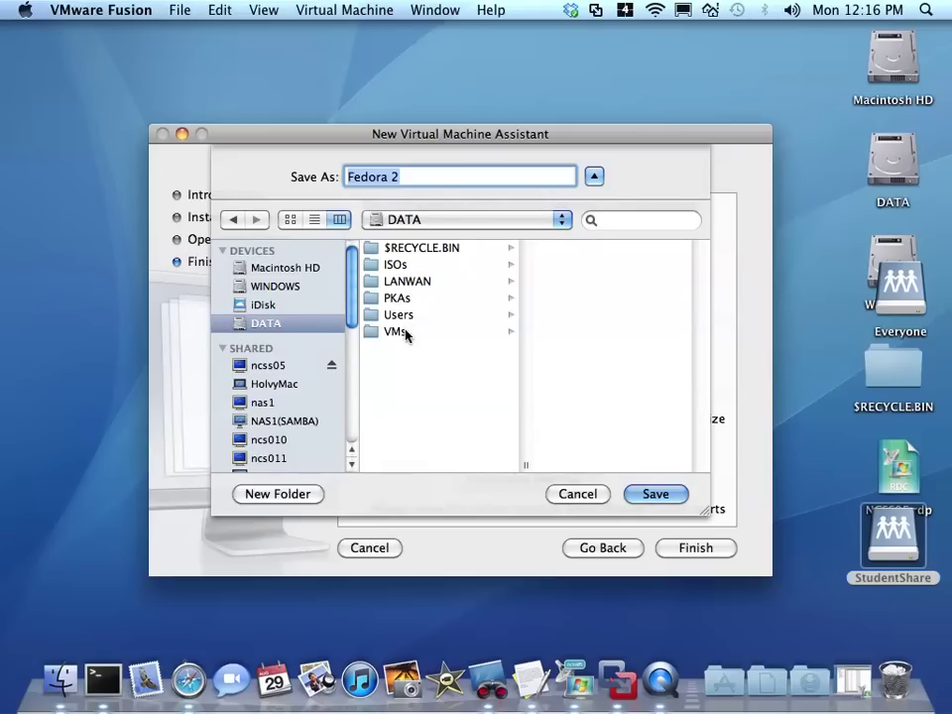
left_click(400, 315)
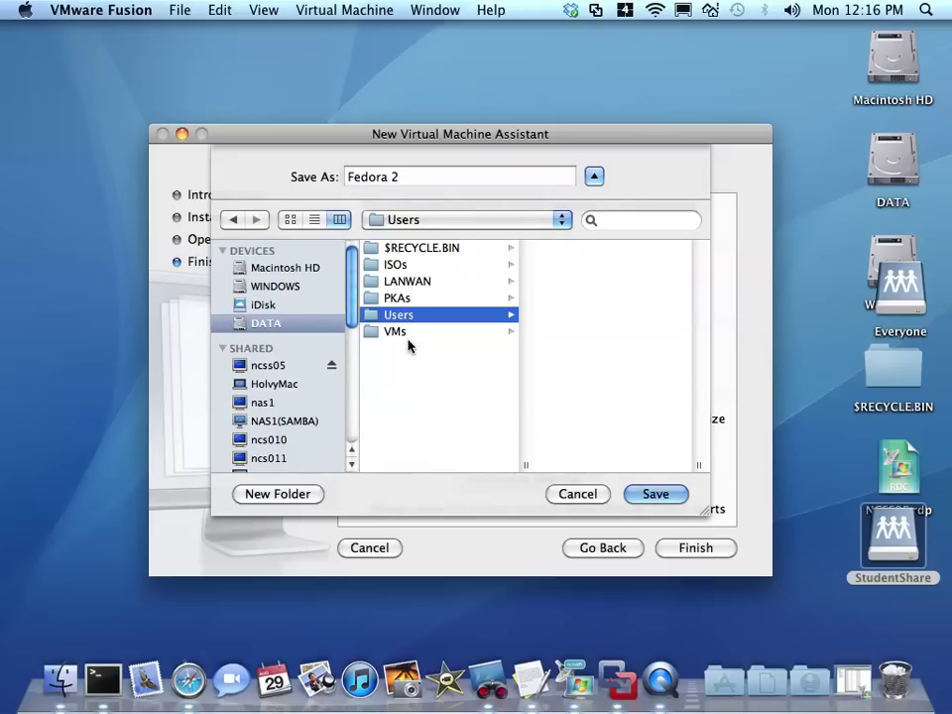
left_click(402, 331)
left_click(578, 248)
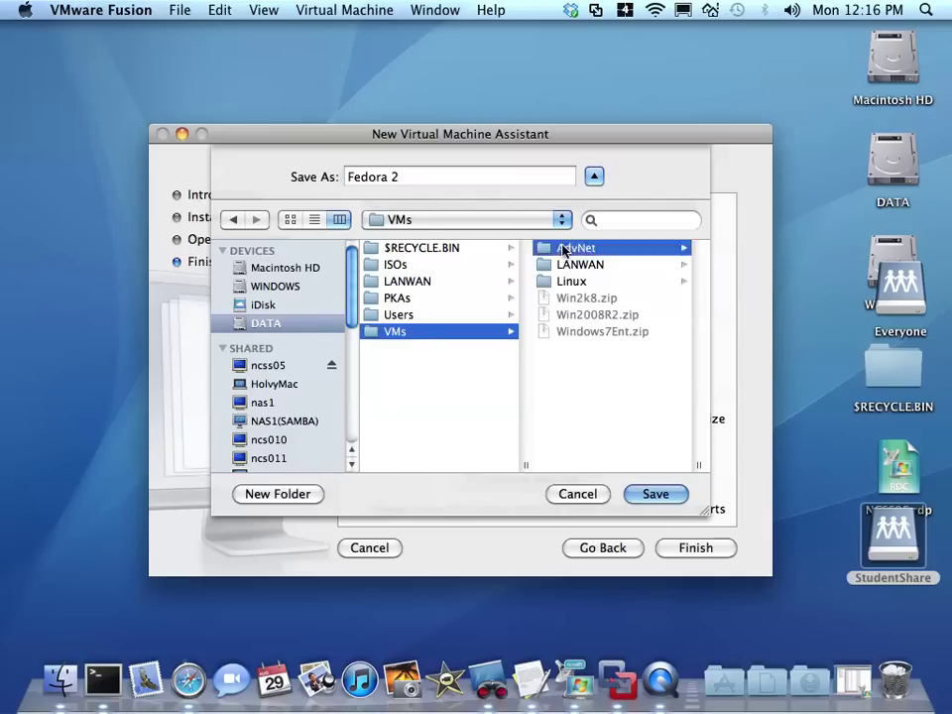
left_click(266, 494)
type("Sm")
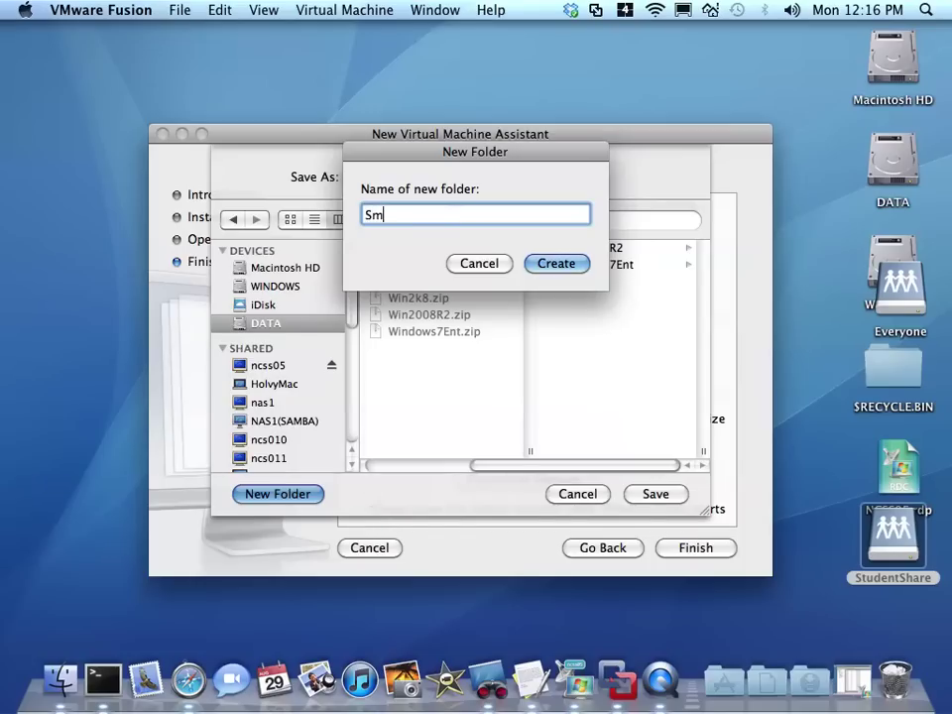
type("oothwall")
key("Return")
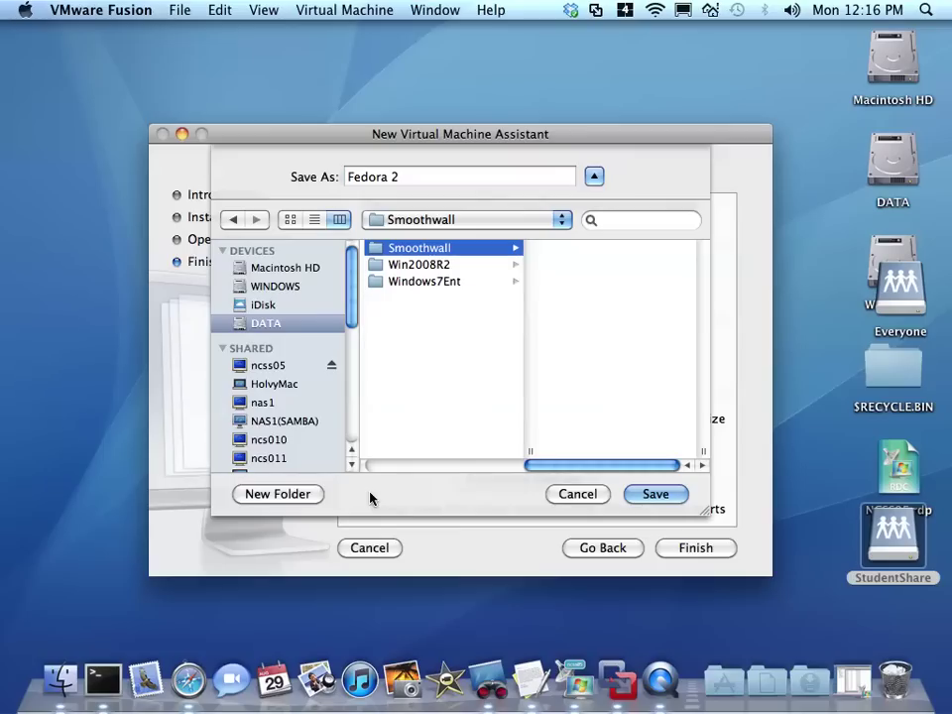
- Save the virtual machine as Smoothwall3.0 inside the new Smoothwall folder
left_click(319, 220)
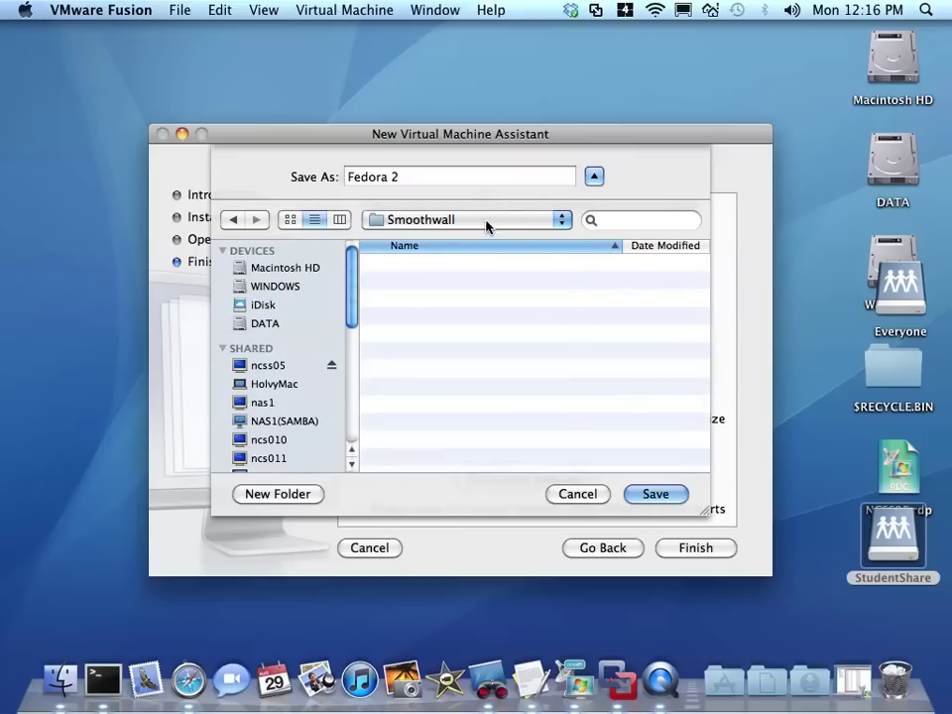
left_click(485, 220)
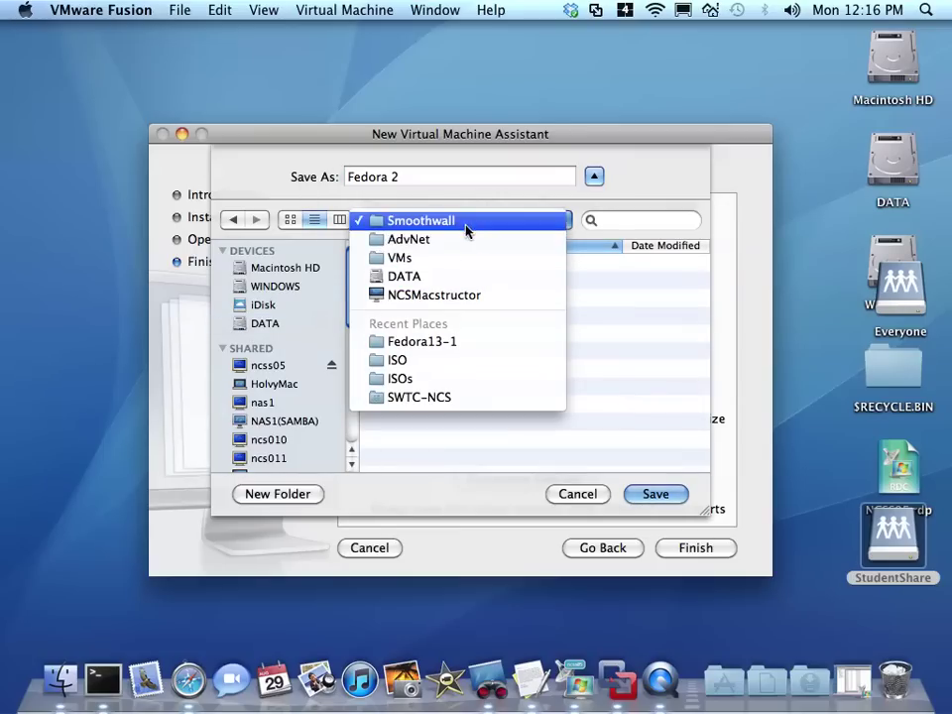
left_click(463, 221)
left_click_drag(410, 182, 309, 182)
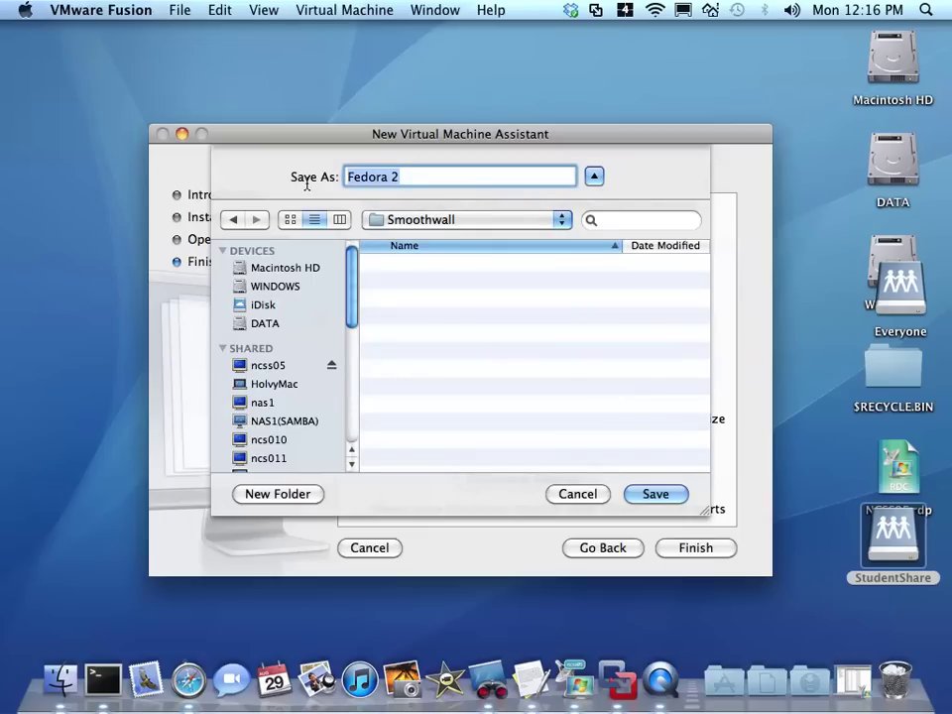
type("Smoothwall")
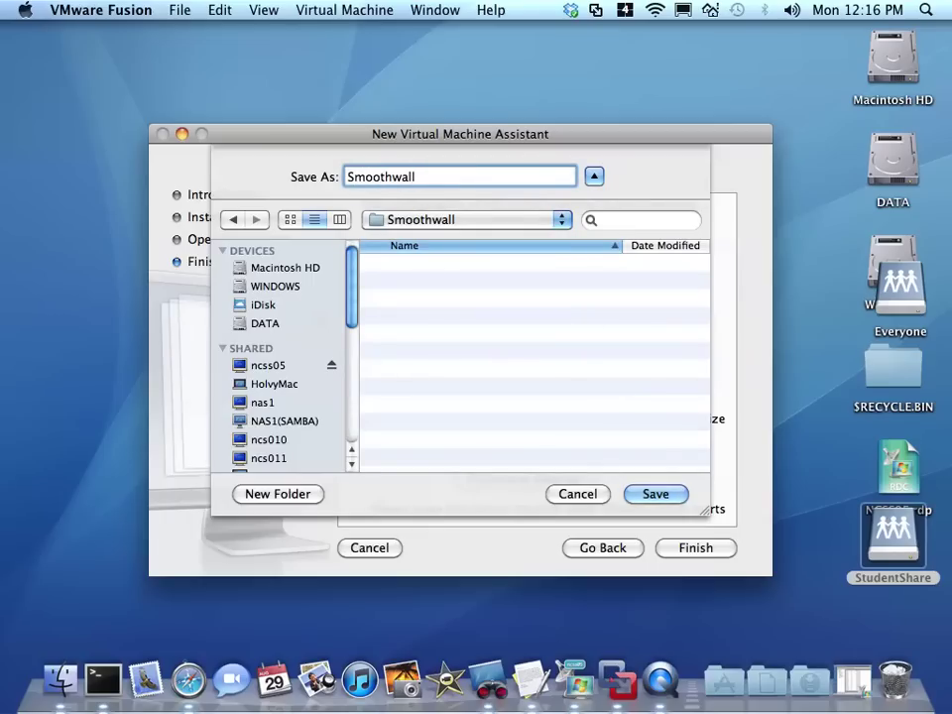
type("3.0")
left_click(671, 496)
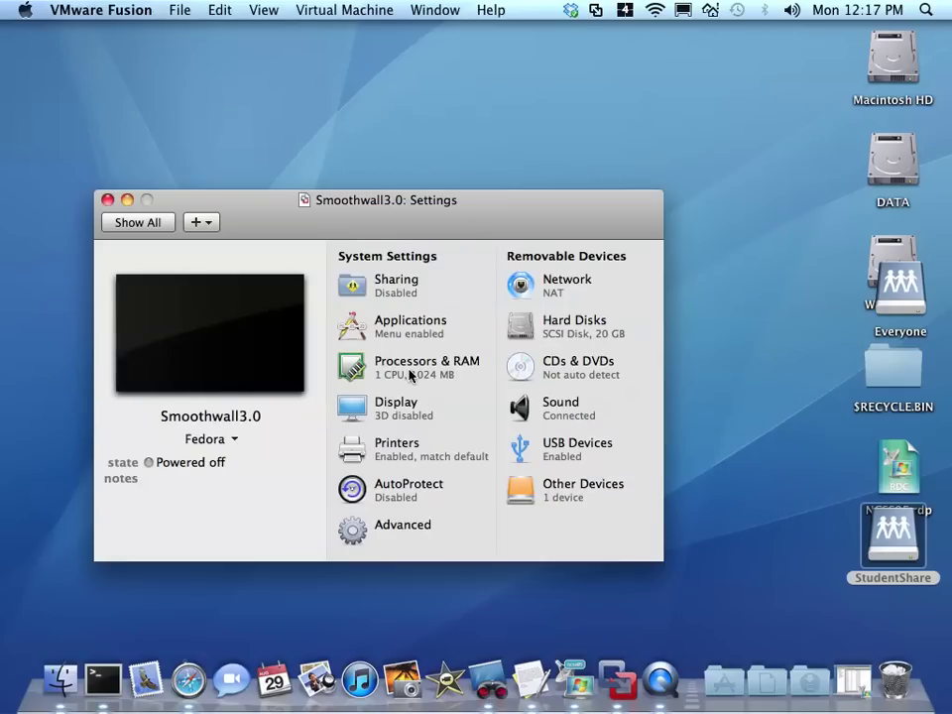
- Set Smoothwall3.0's RAM to 512 MB in Processors & RAM, then return to Show All
left_click(408, 375)
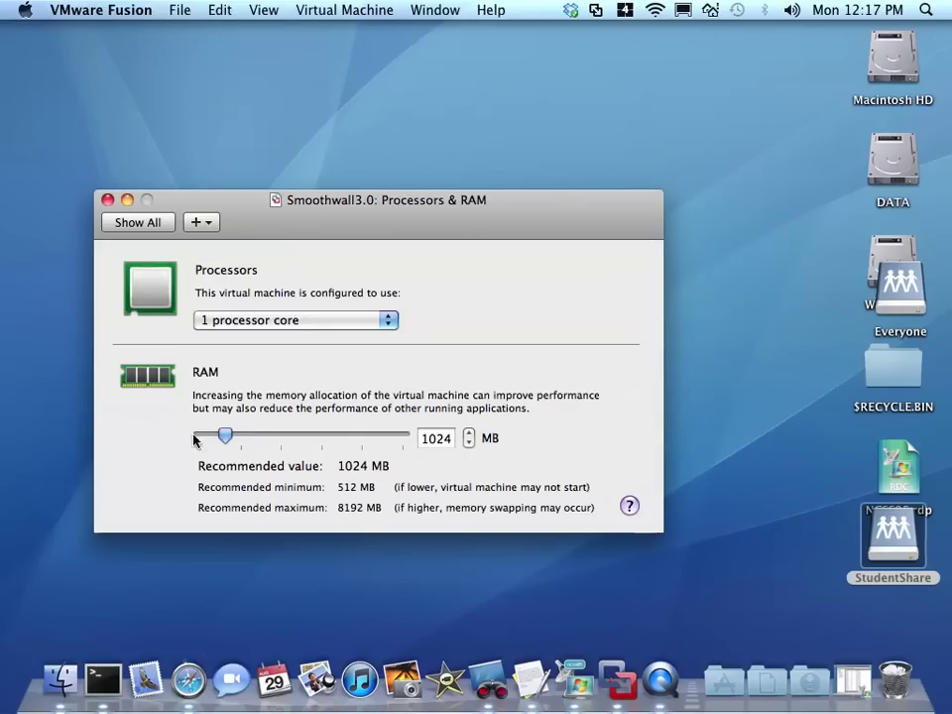
double_click(437, 439)
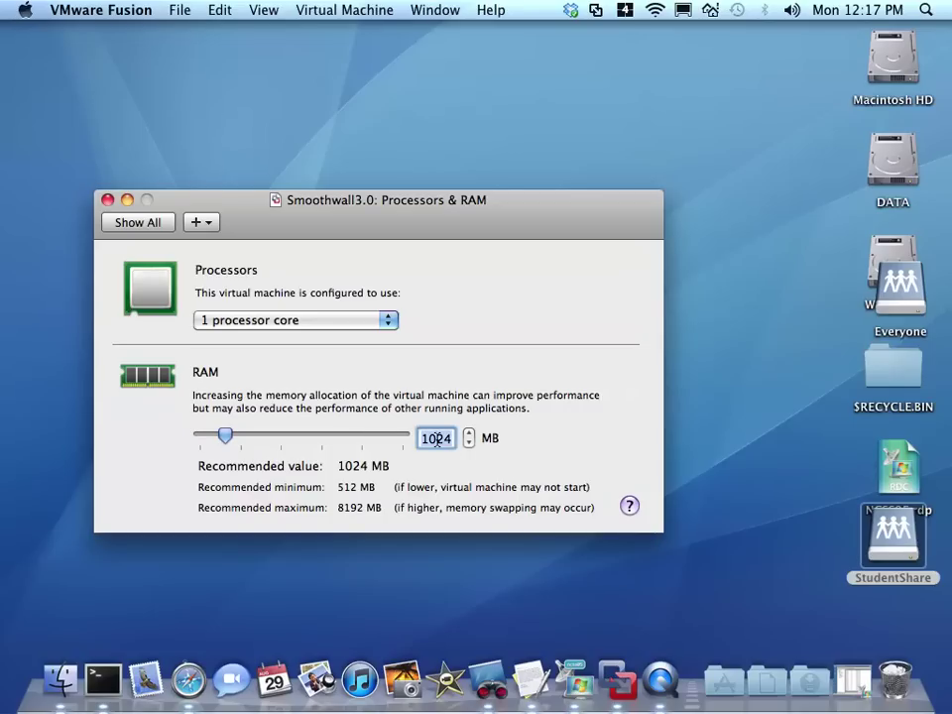
type("51")
key("Return")
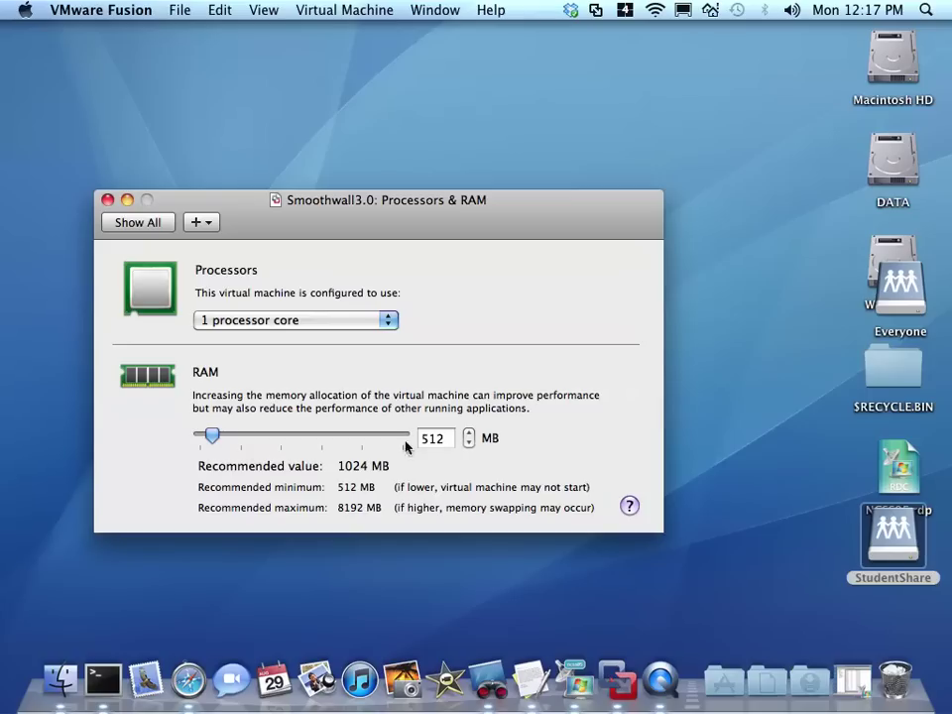
left_click(138, 224)
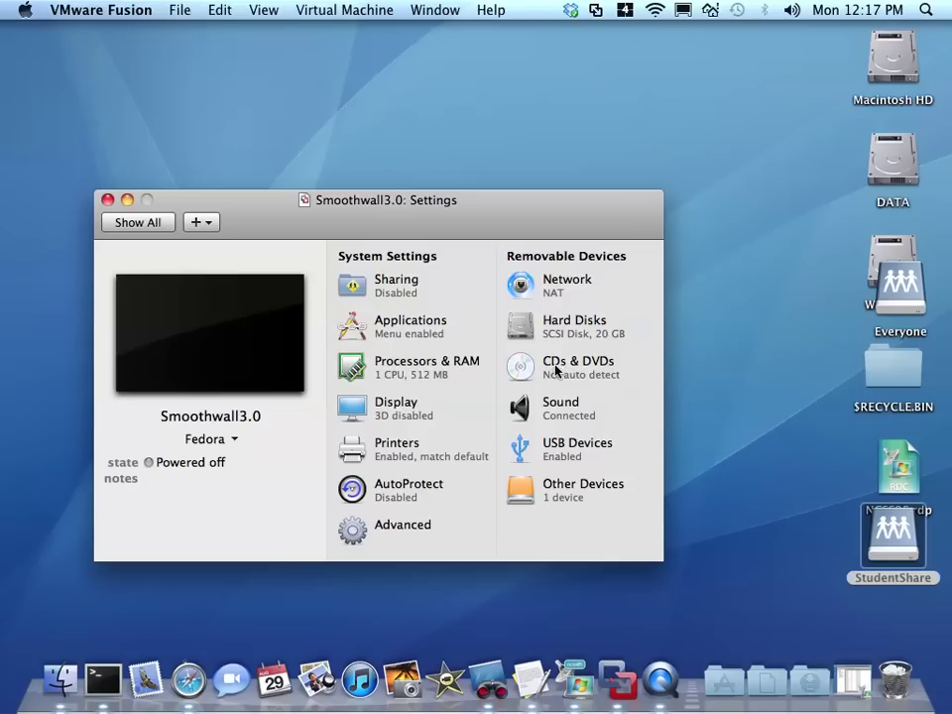
- Remove the 20 GB SCSI hard disk and move its disk file to the Trash
left_click(561, 333)
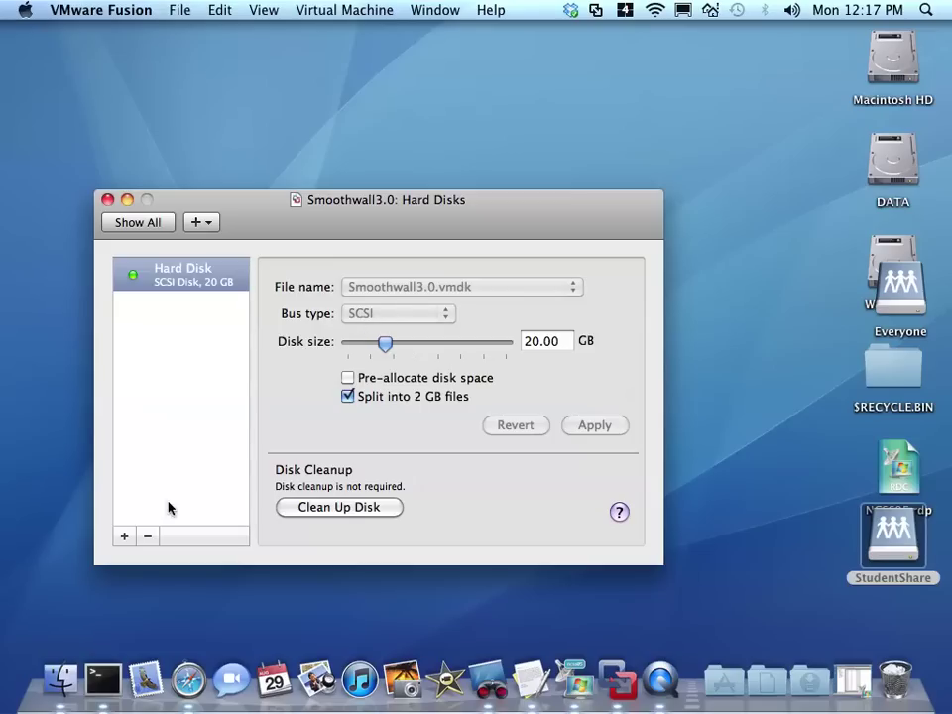
left_click(146, 535)
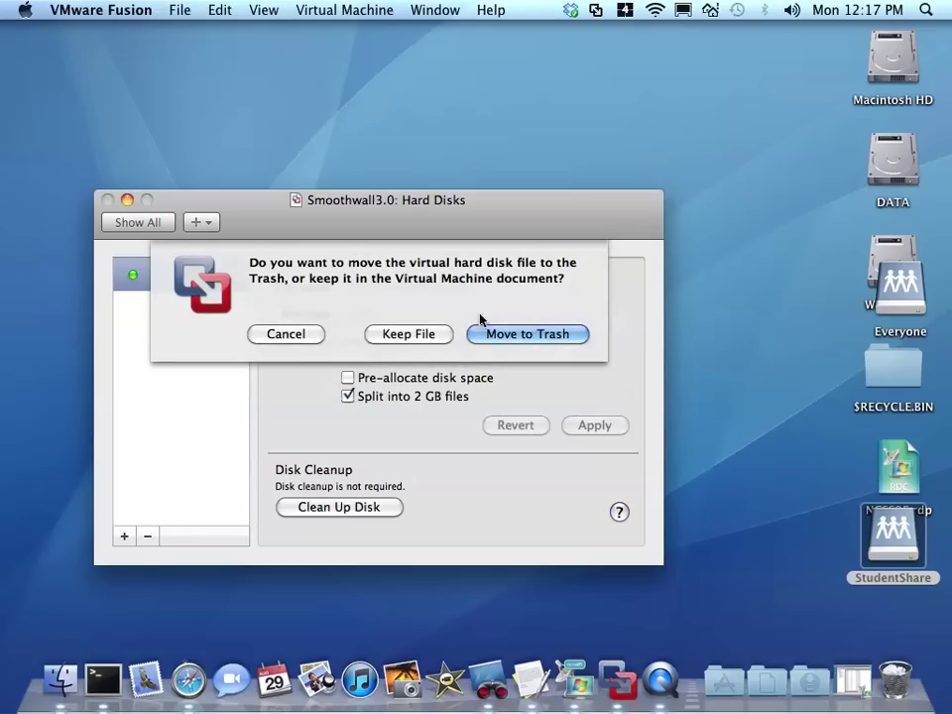
left_click(535, 341)
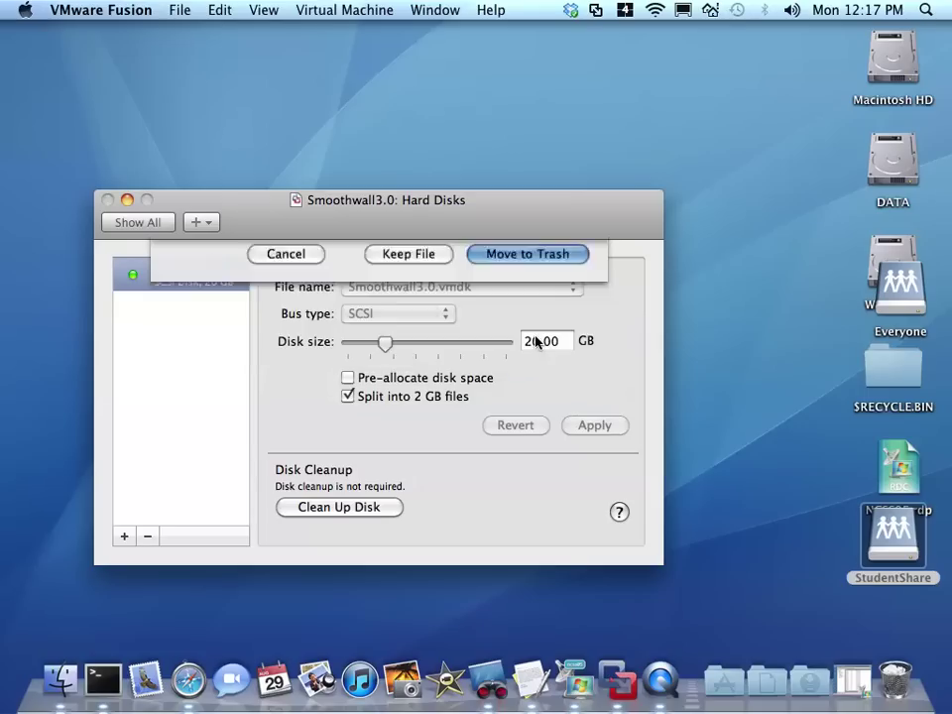
- Add a new hard disk with IDE bus type and 10 GB size, and apply it
left_click(124, 536)
left_click(397, 315)
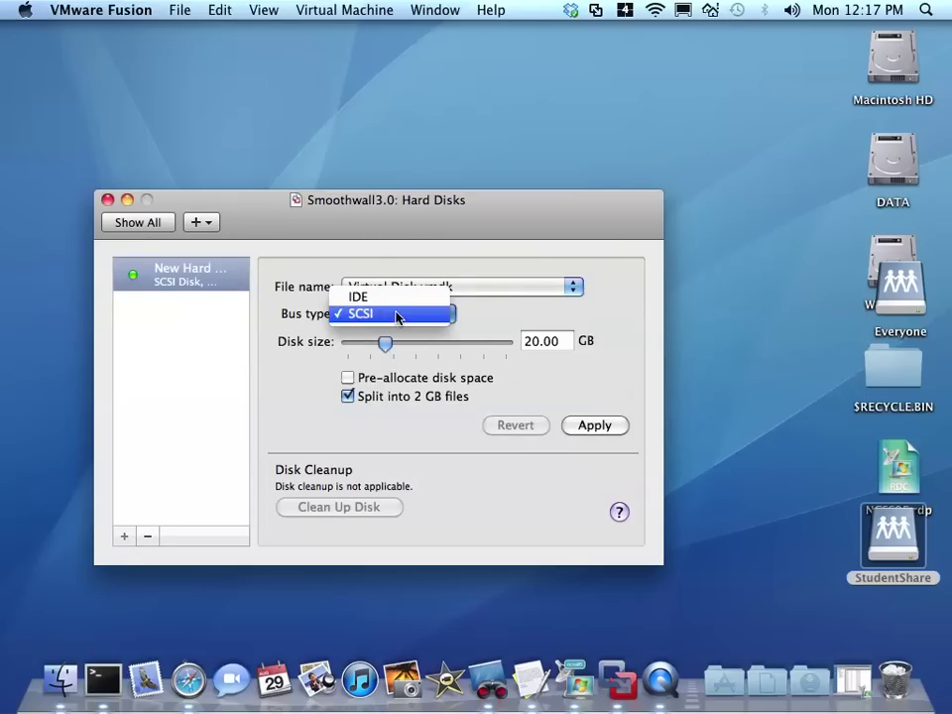
left_click(392, 303)
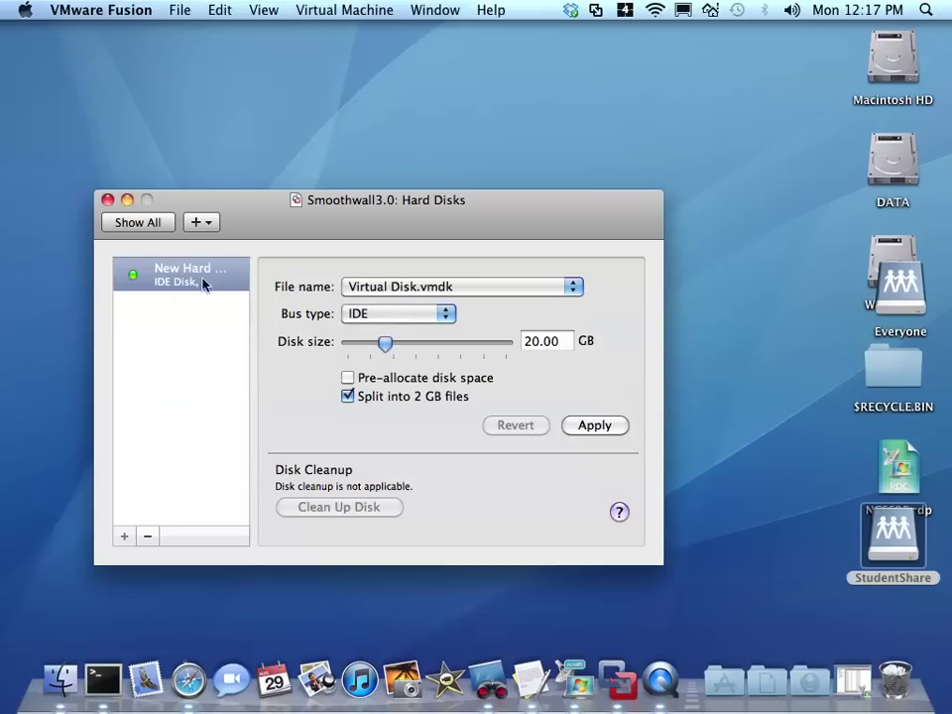
left_click_drag(560, 342, 478, 344)
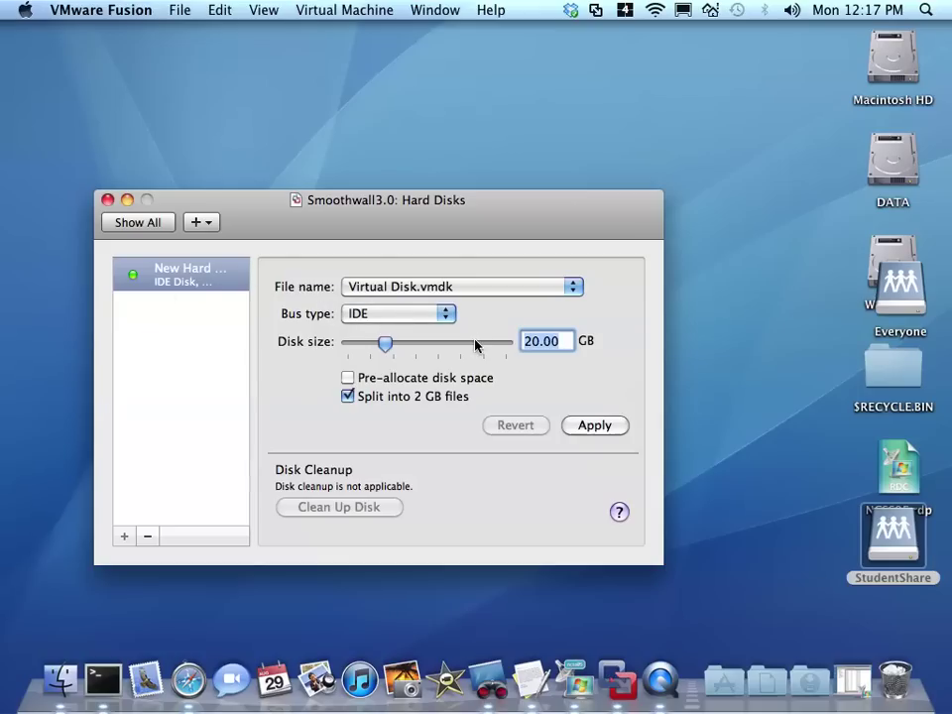
type("10")
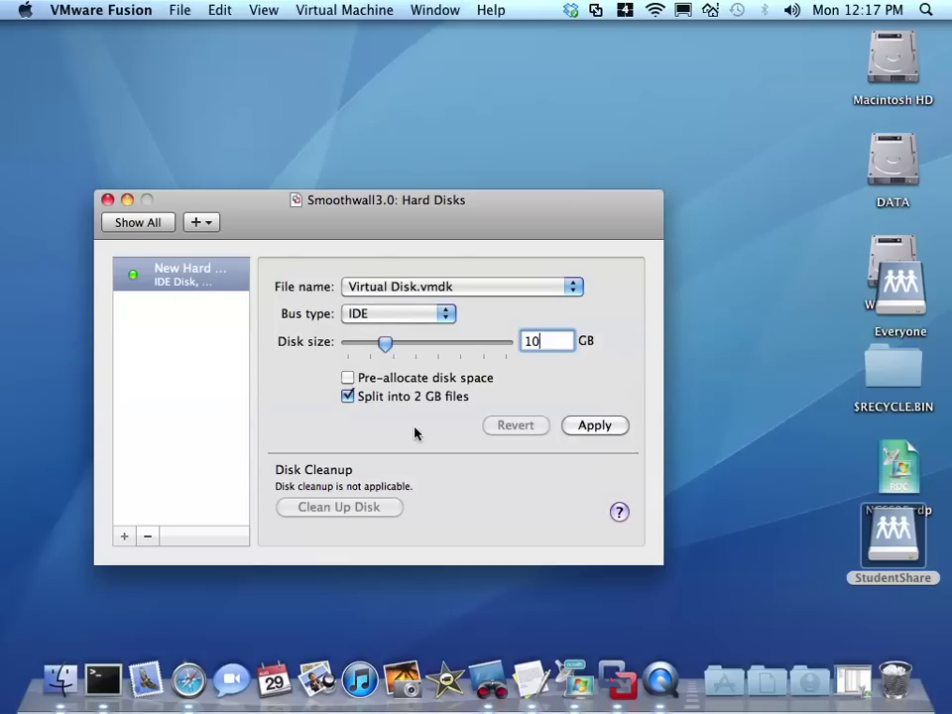
key("Tab")
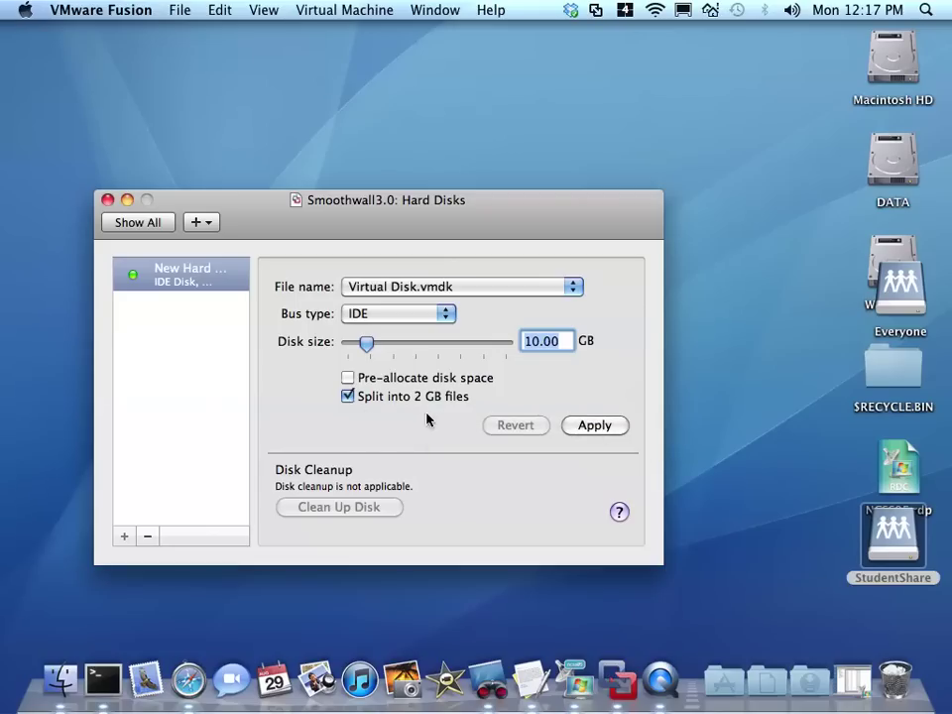
left_click(595, 426)
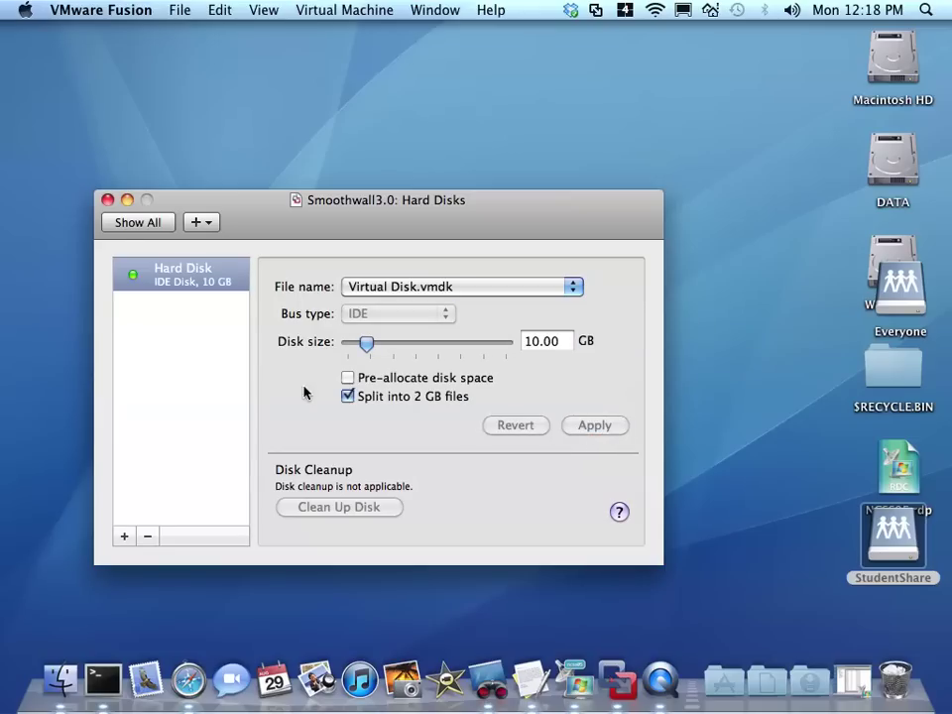
- Go back to the Settings overview showing the 10 GB IDE disk and 512 MB RAM
left_click(121, 226)
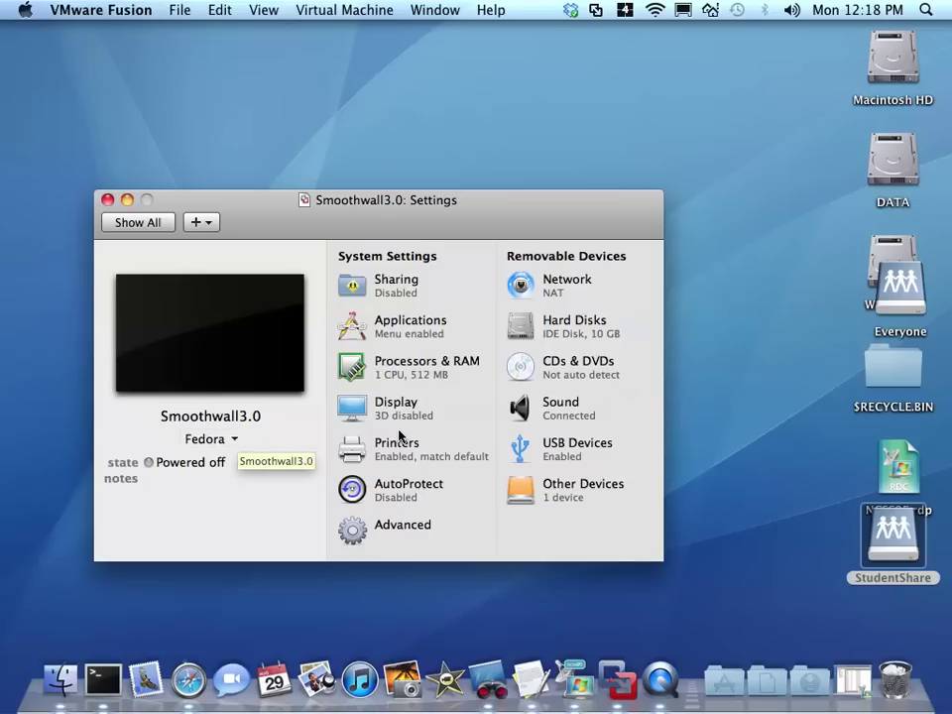
- Set the existing network adapter to Host Only
left_click(558, 288)
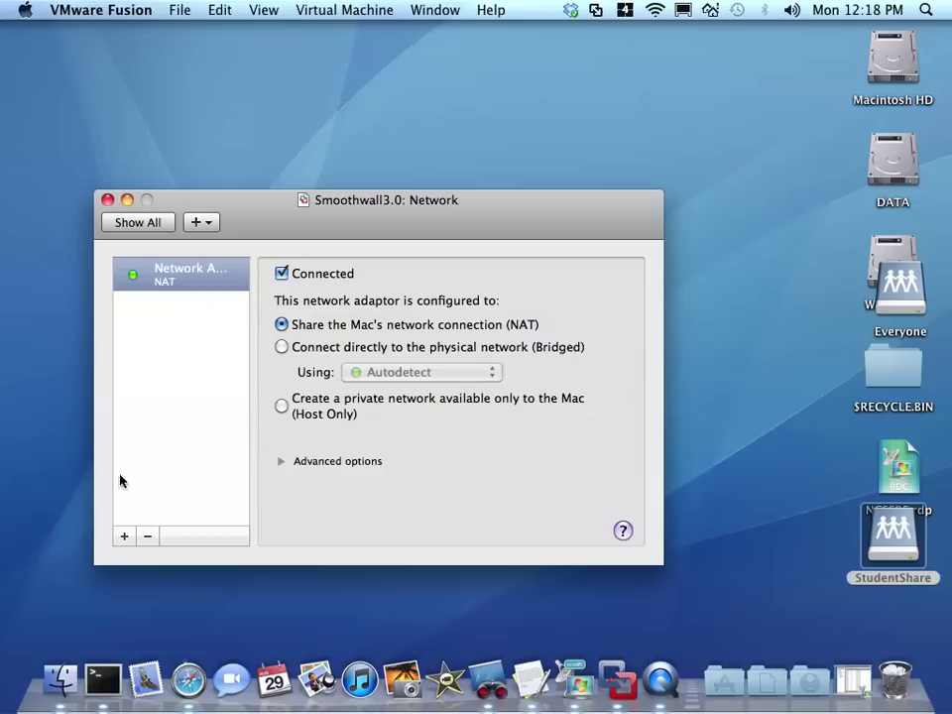
left_click(182, 284)
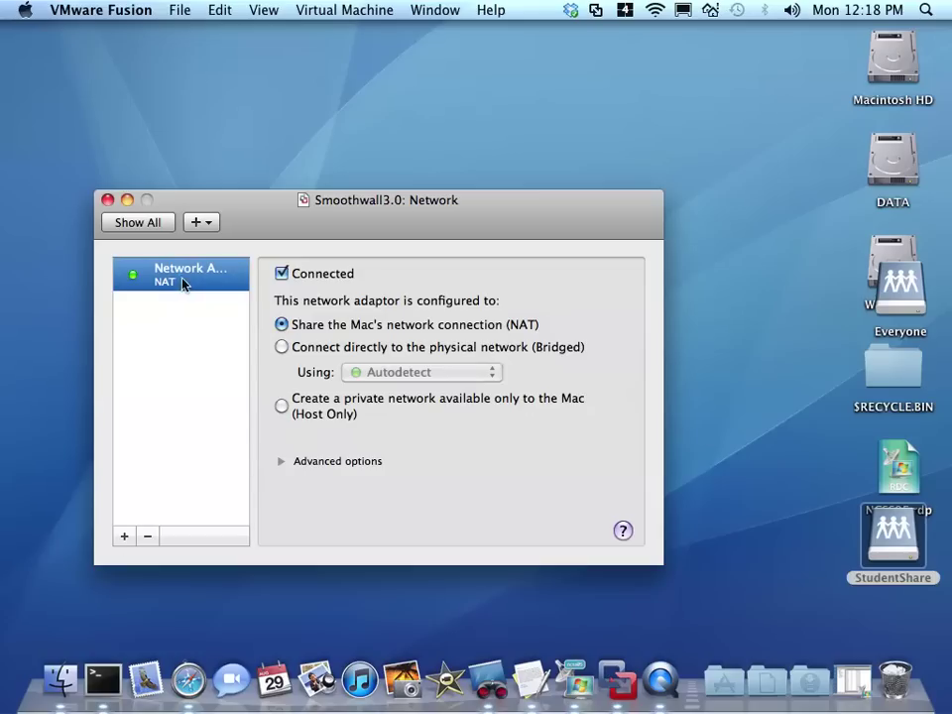
left_click(286, 409)
- Add a second network adapter bridged through the Mac's Ethernet
left_click(125, 536)
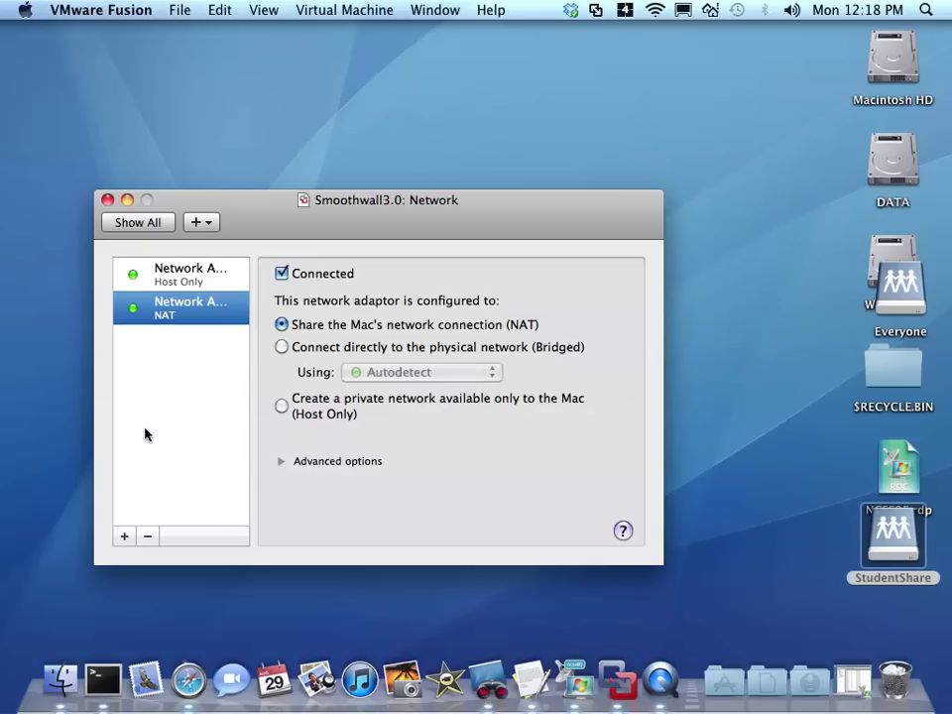
left_click(283, 347)
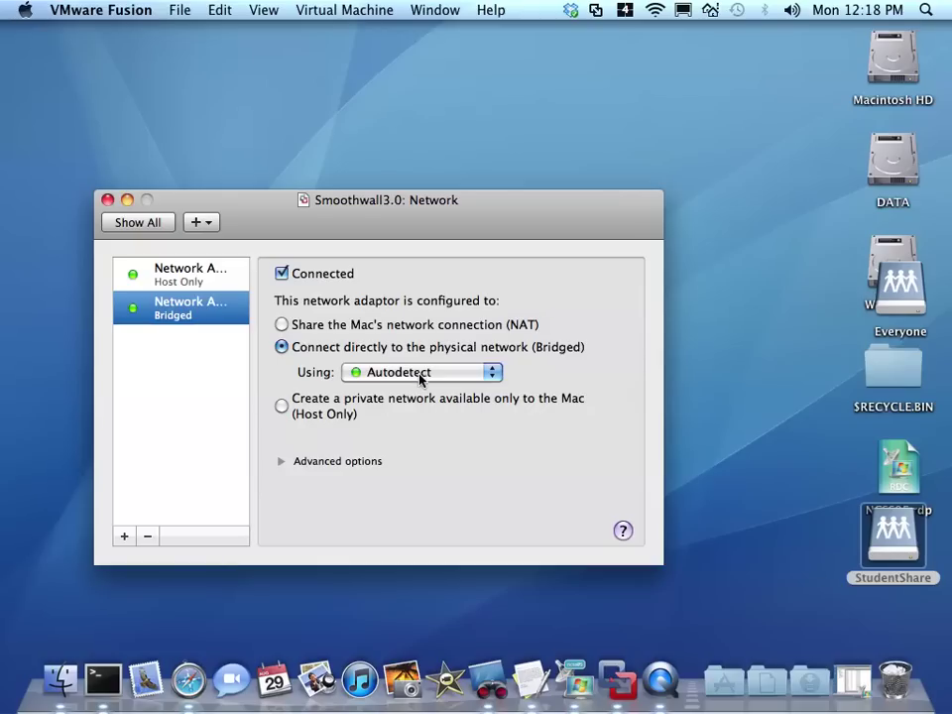
left_click(419, 378)
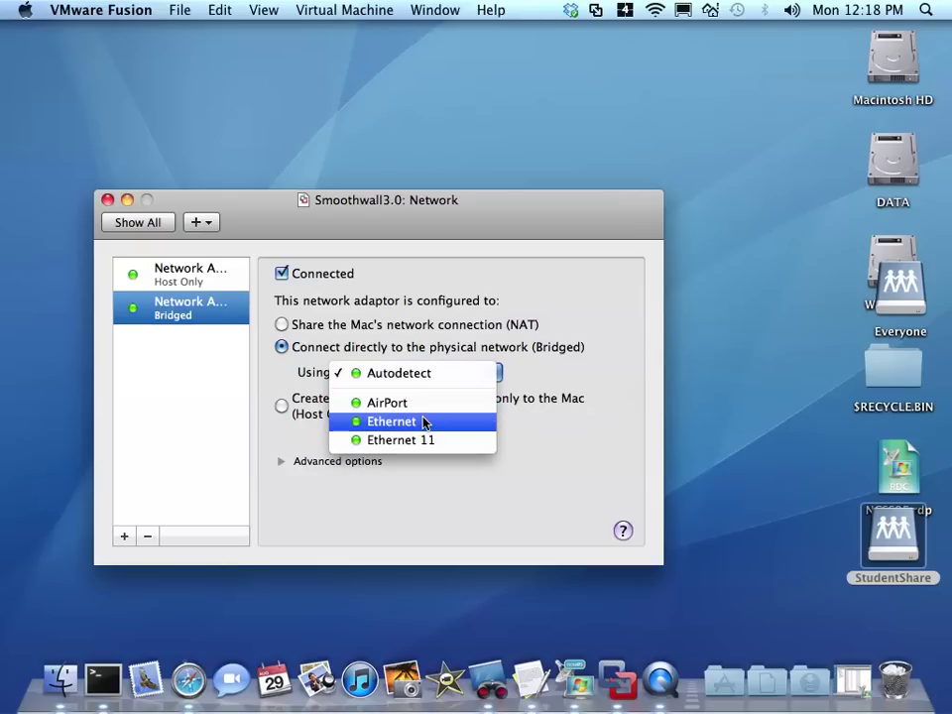
left_click(423, 421)
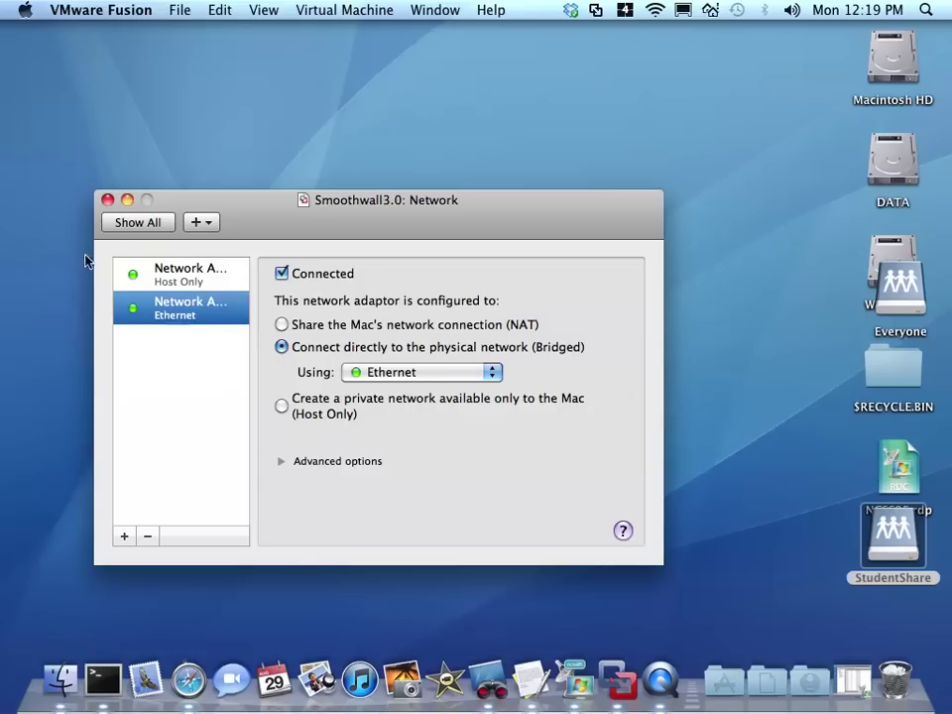
- Confirm in CDs & DVDs that the smoothwall-express-3.0-sp1-i386.iso image is attached, then return to overview
left_click(138, 223)
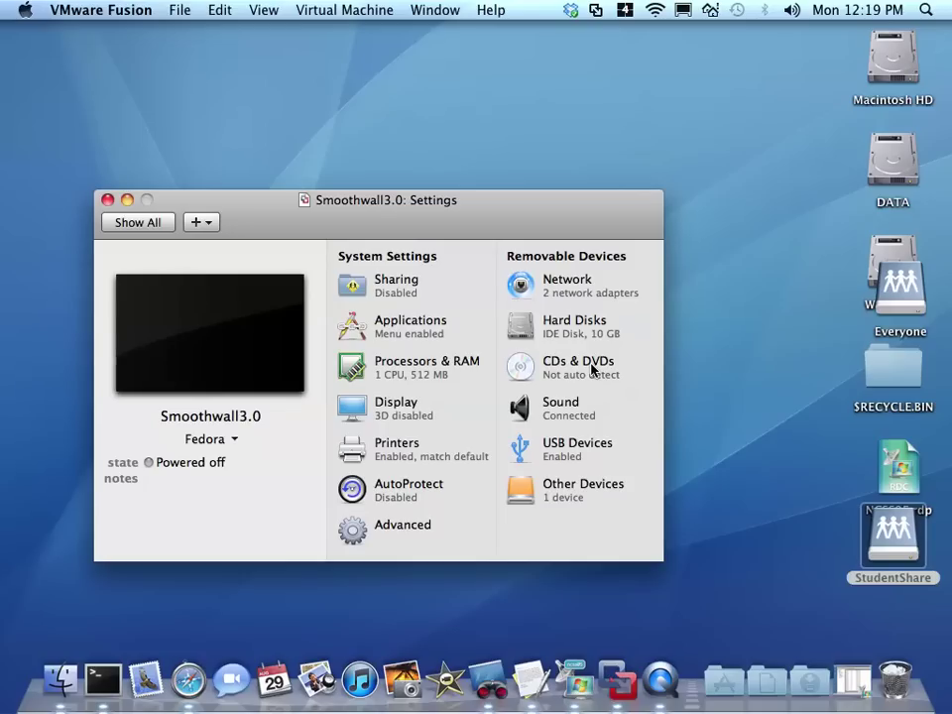
left_click(585, 365)
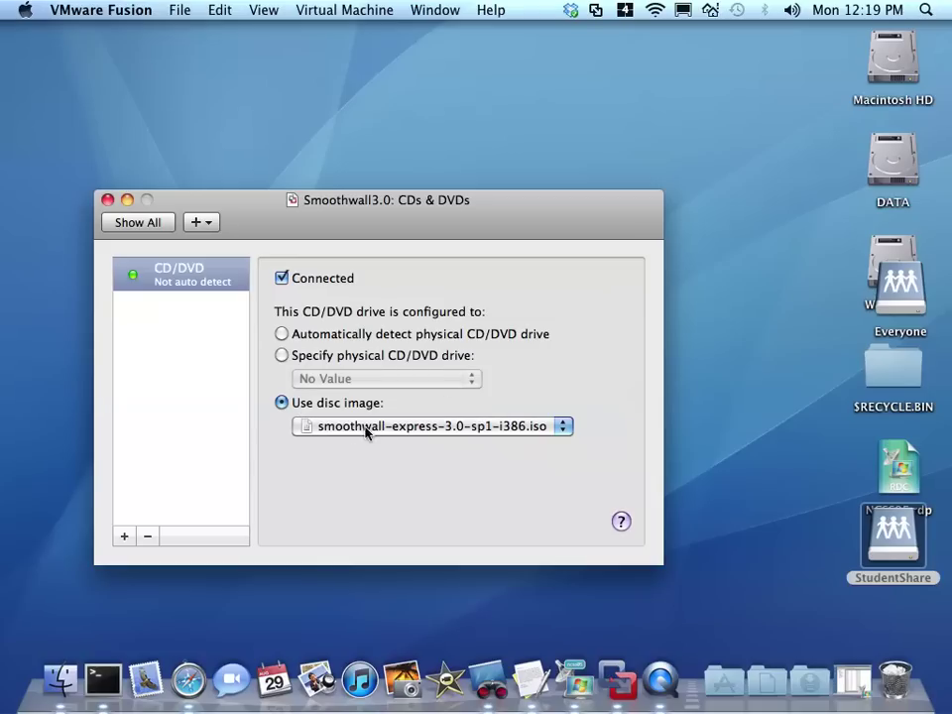
left_click(149, 230)
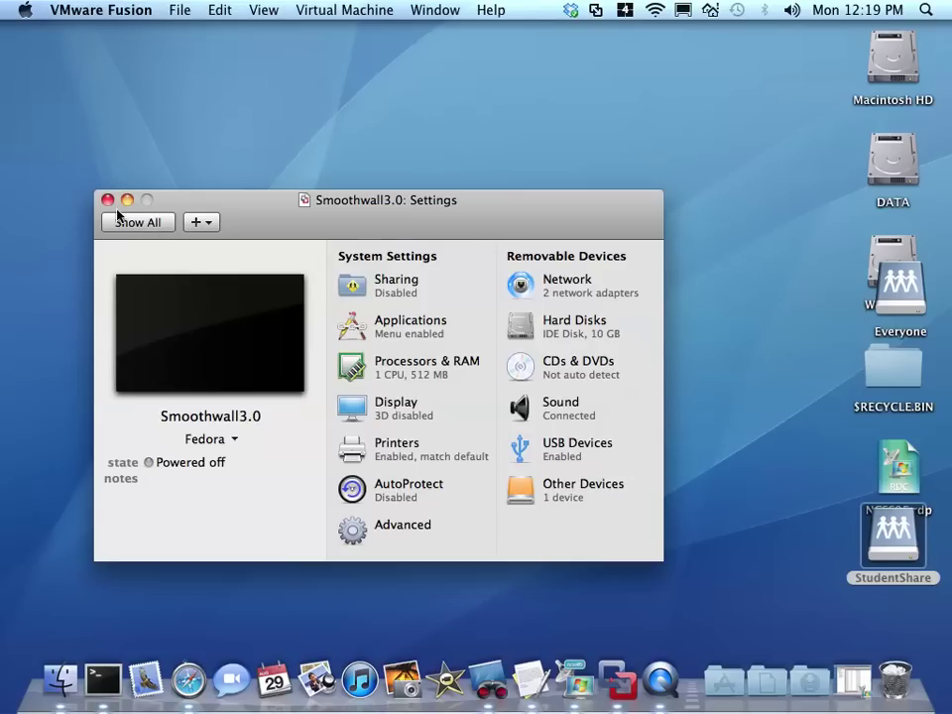
- Power on Smoothwall3.0 from the Virtual Machine Library and focus its window
left_click(436, 10)
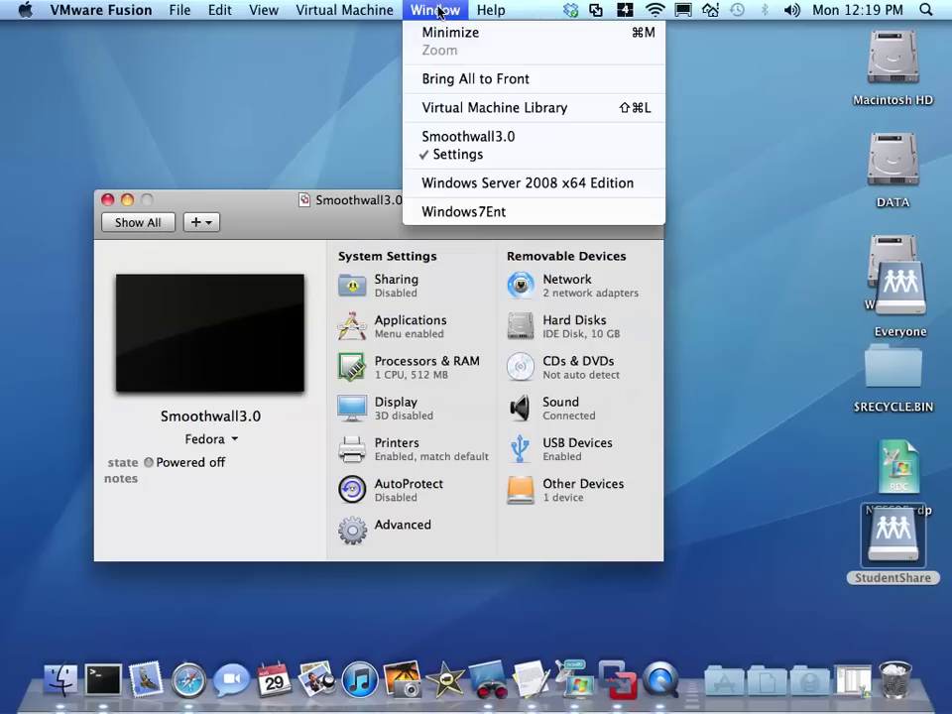
left_click(457, 106)
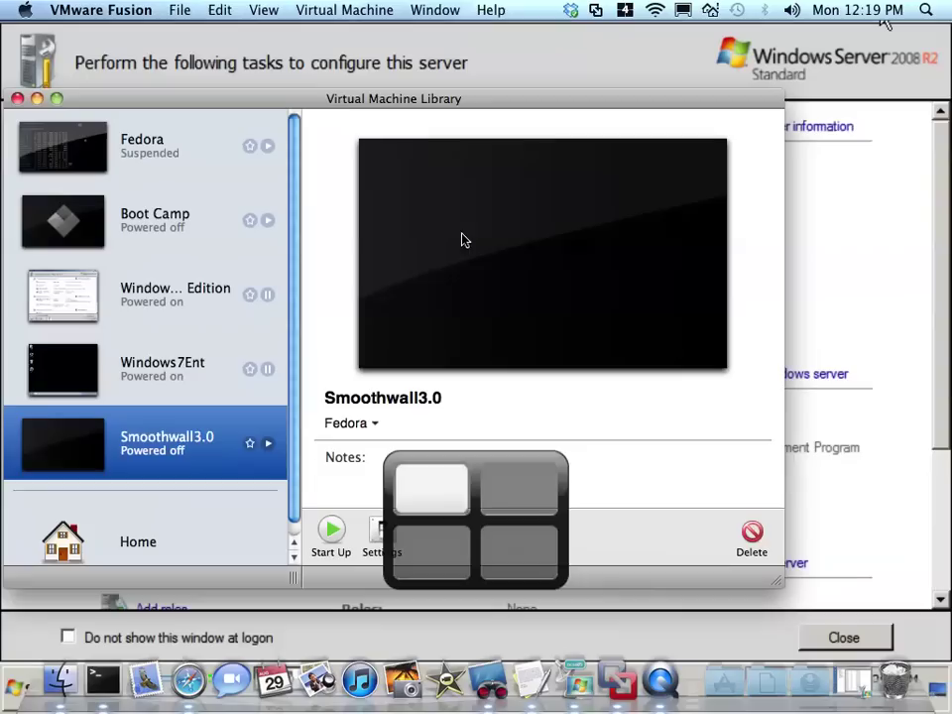
left_click(268, 445)
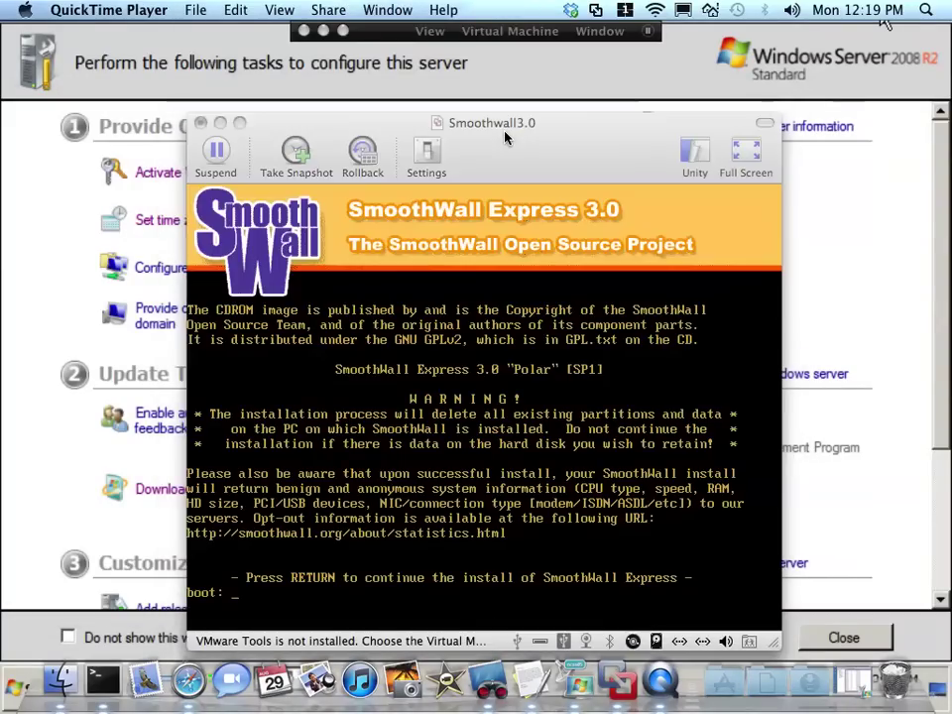
left_click_drag(504, 137, 517, 84)
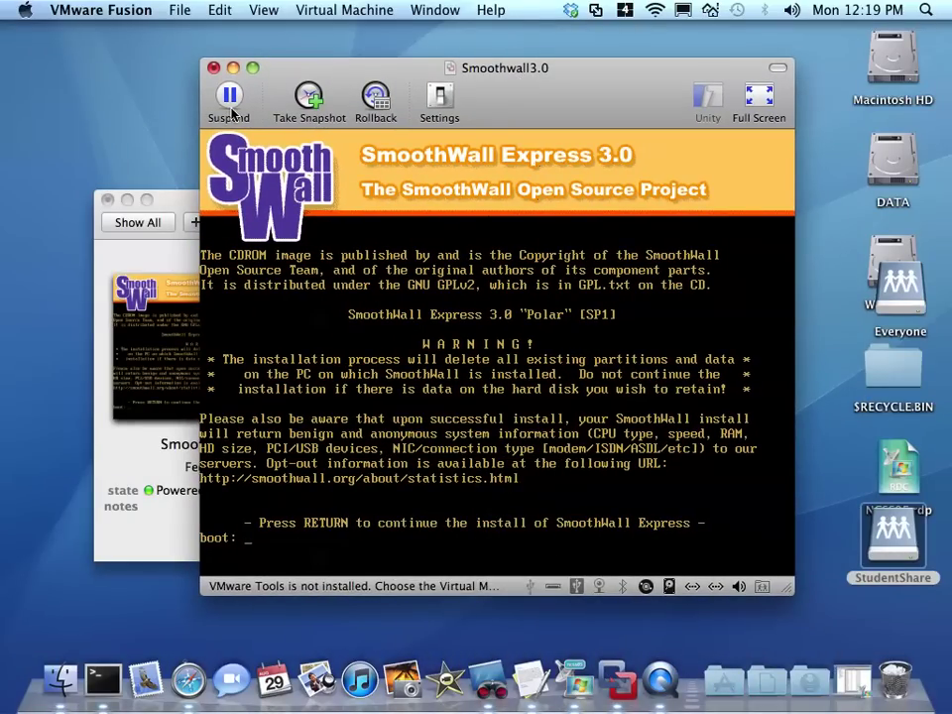
left_click(440, 392)
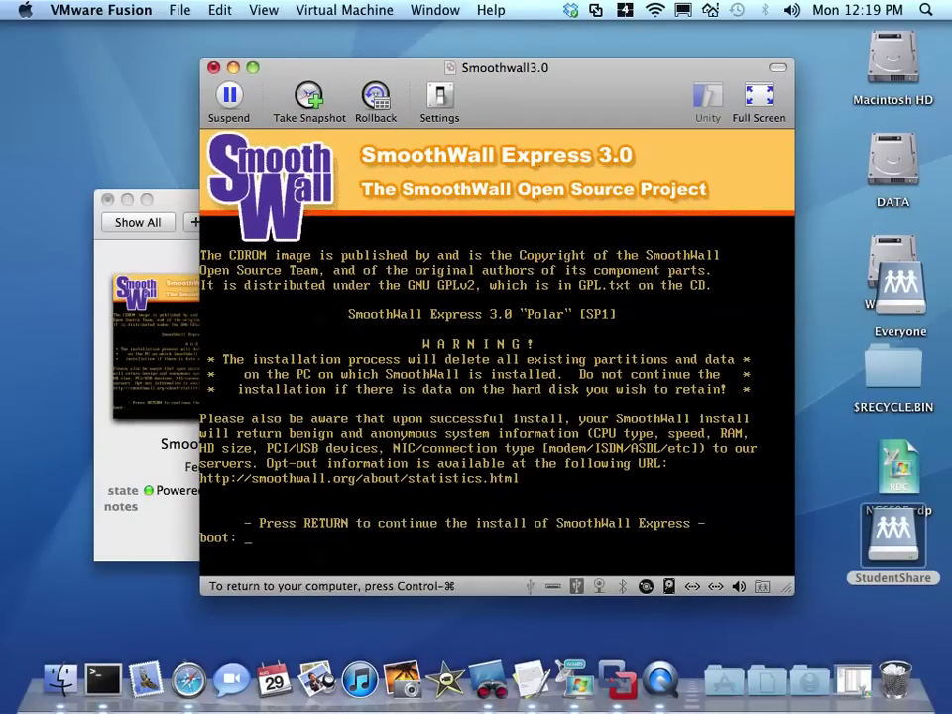
- Boot the SmoothWall installer and accept each prompt, including the disk erase and Congratulations
key("Return")
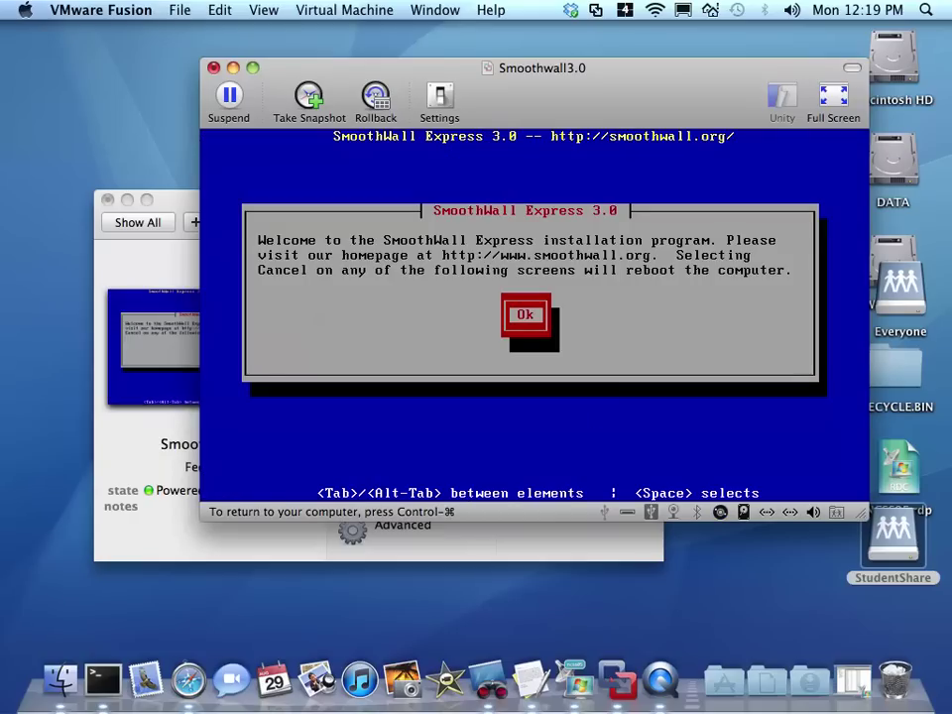
key("Return")
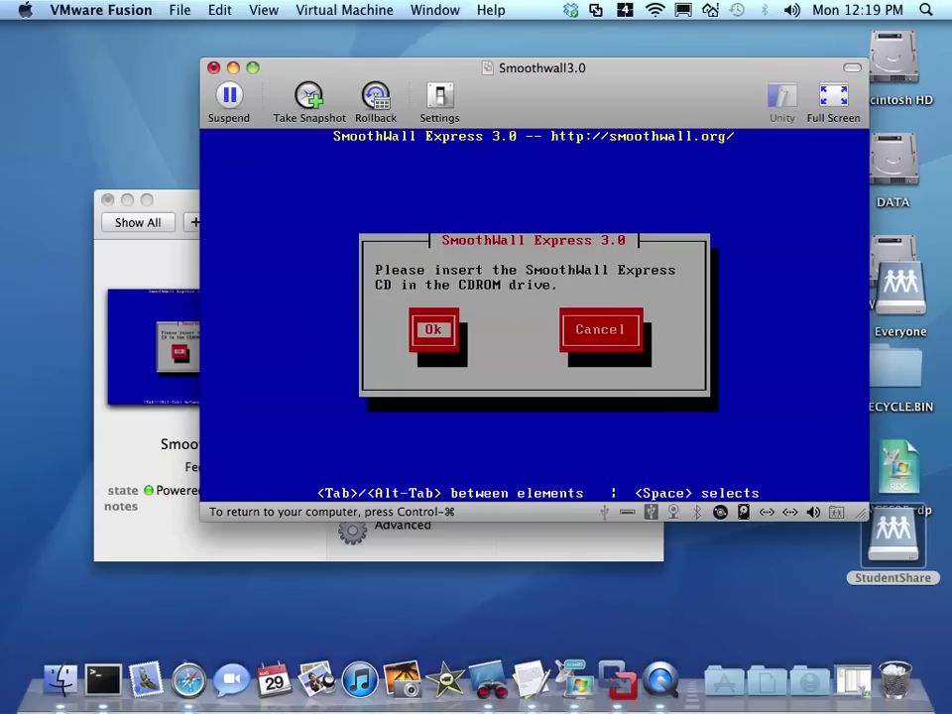
key("Return")
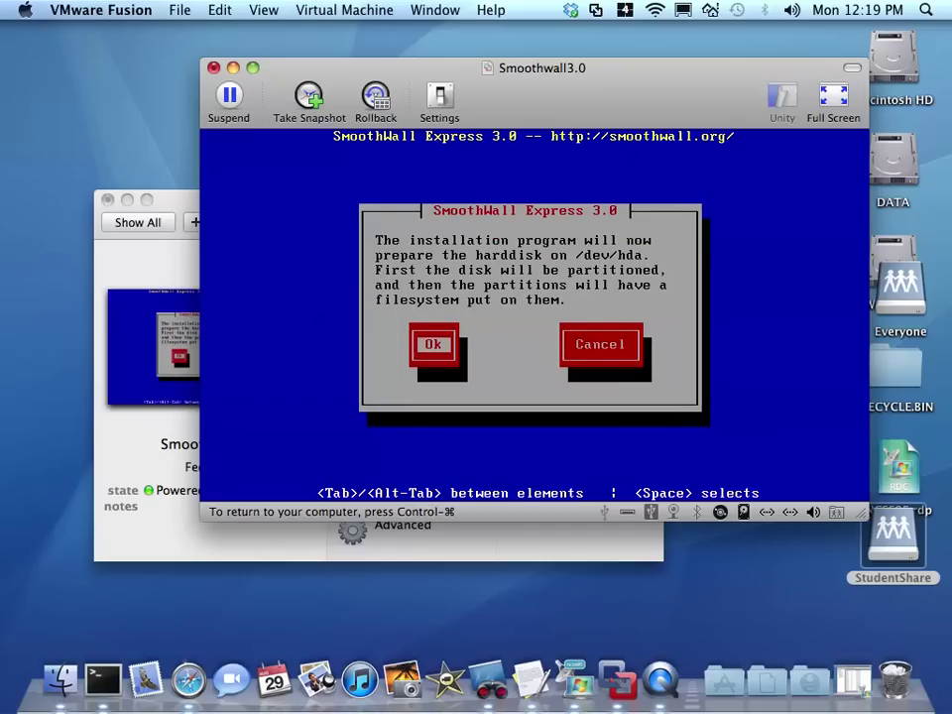
key("Return")
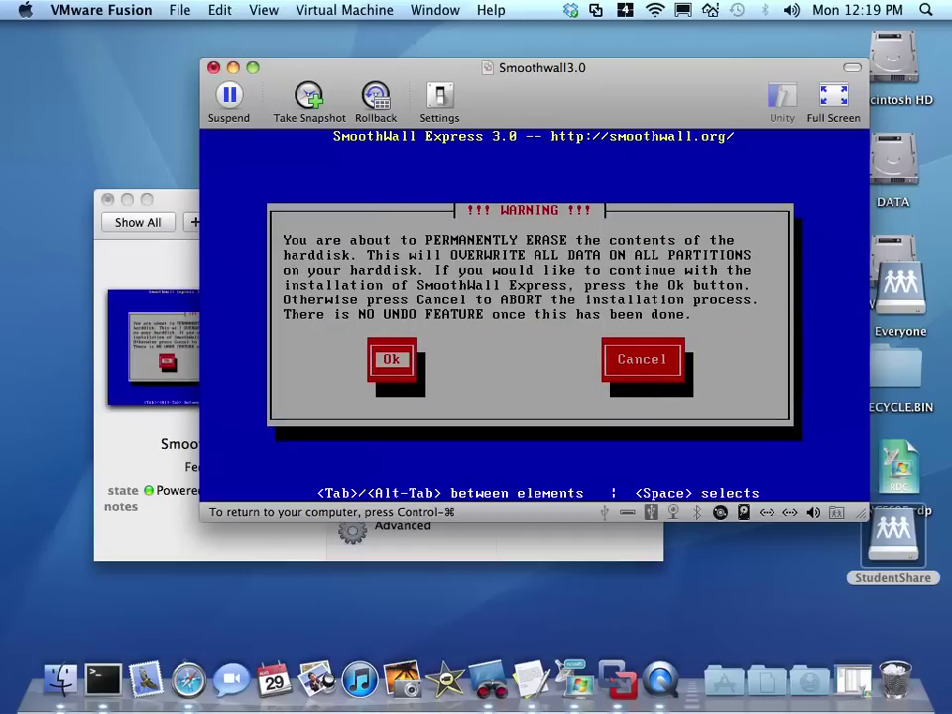
key("Return")
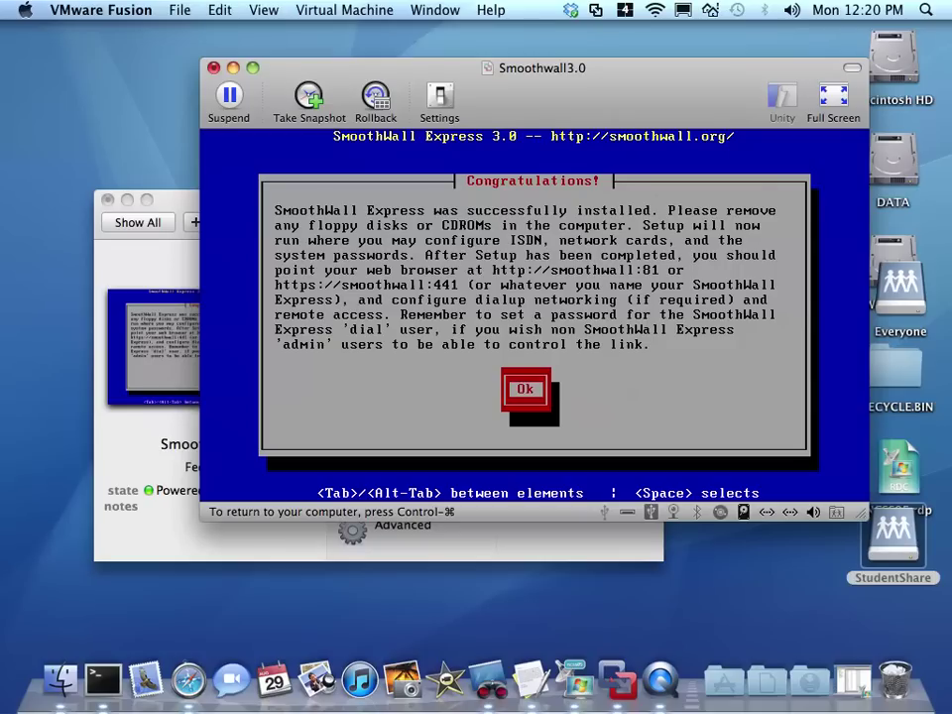
key("Return")
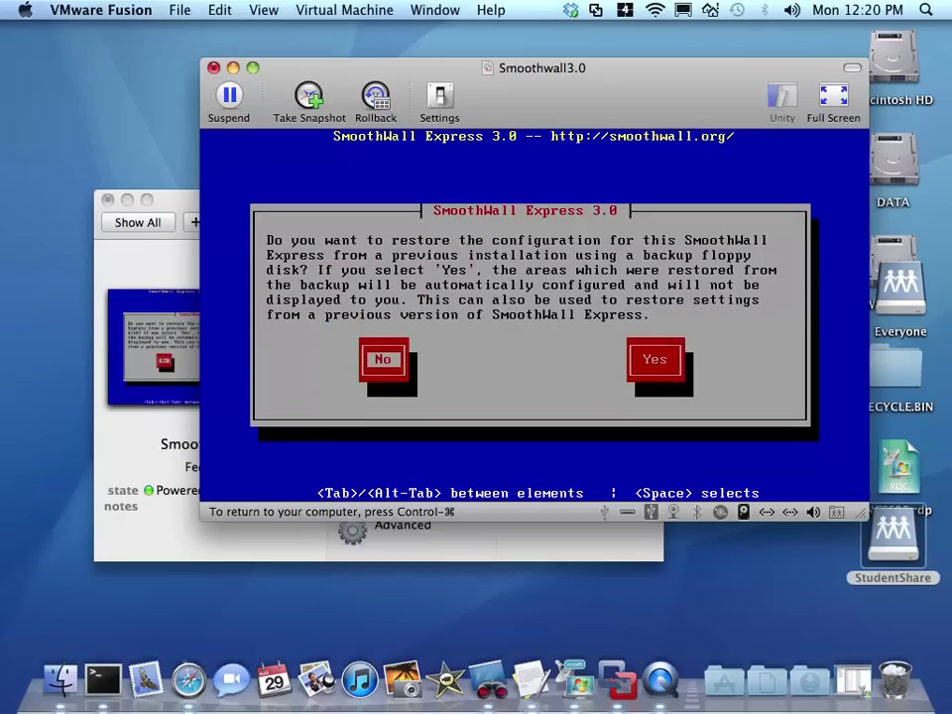
- Skip backup restore, keep keyboard us and hostname smoothwall, and choose the Open policy
key("Return")
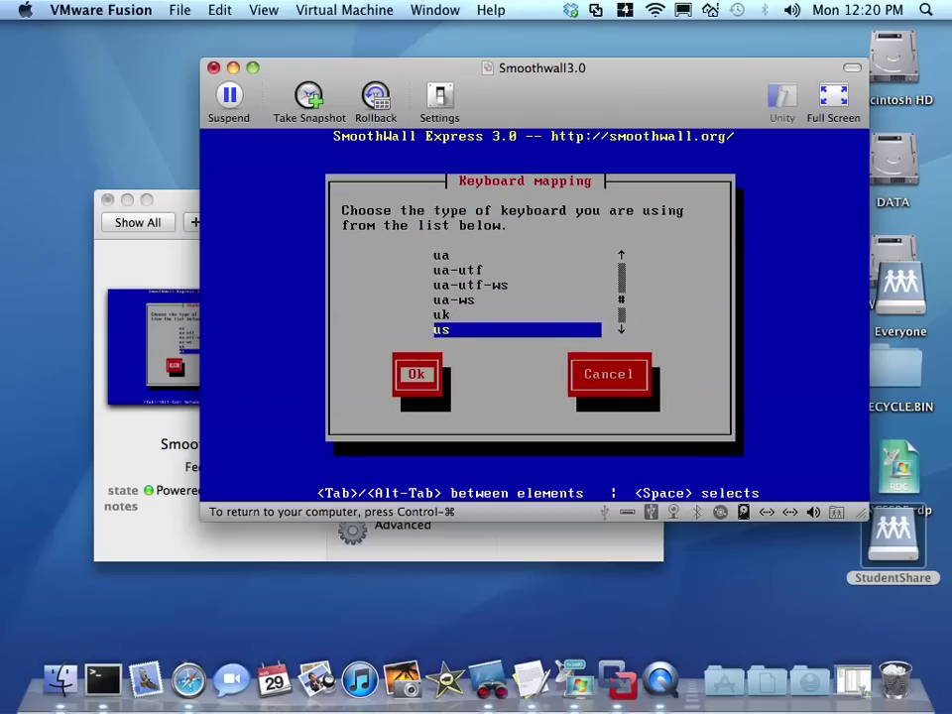
key("Return")
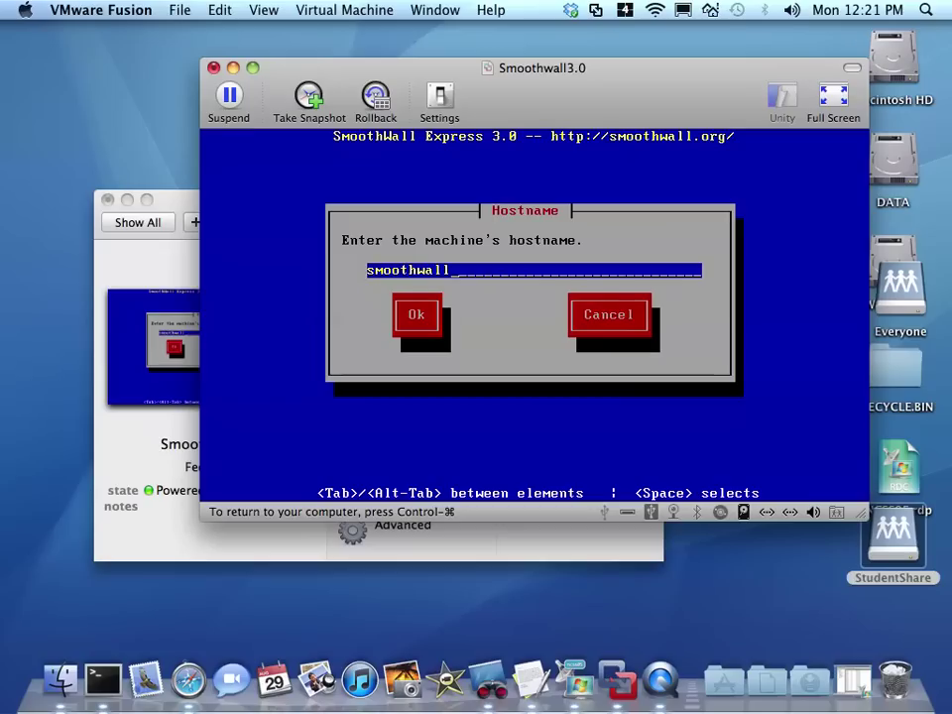
key("Tab")
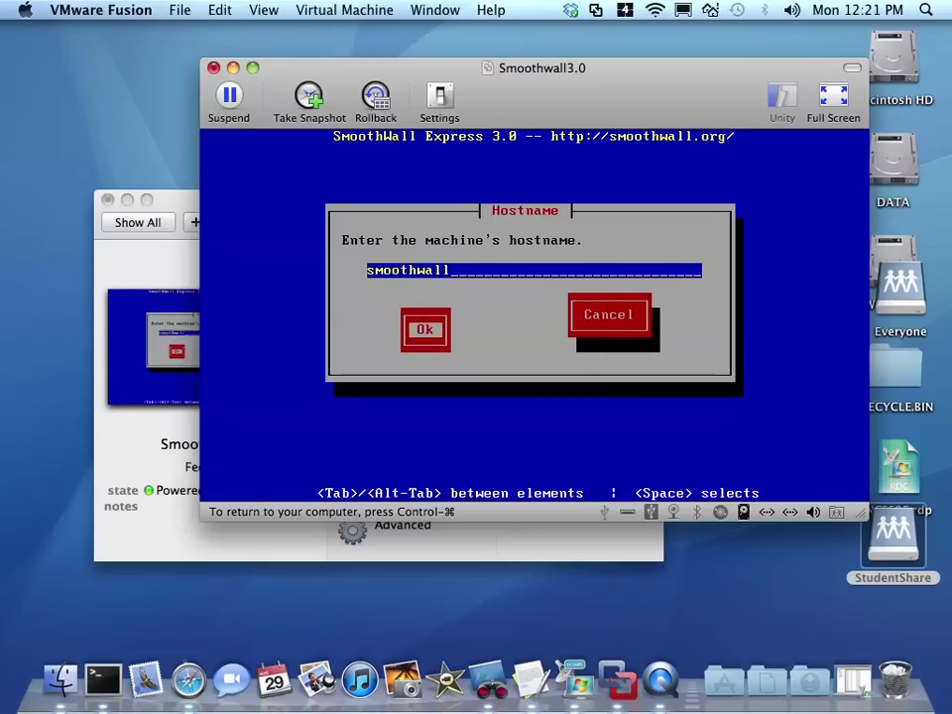
key("Return")
key("Up")
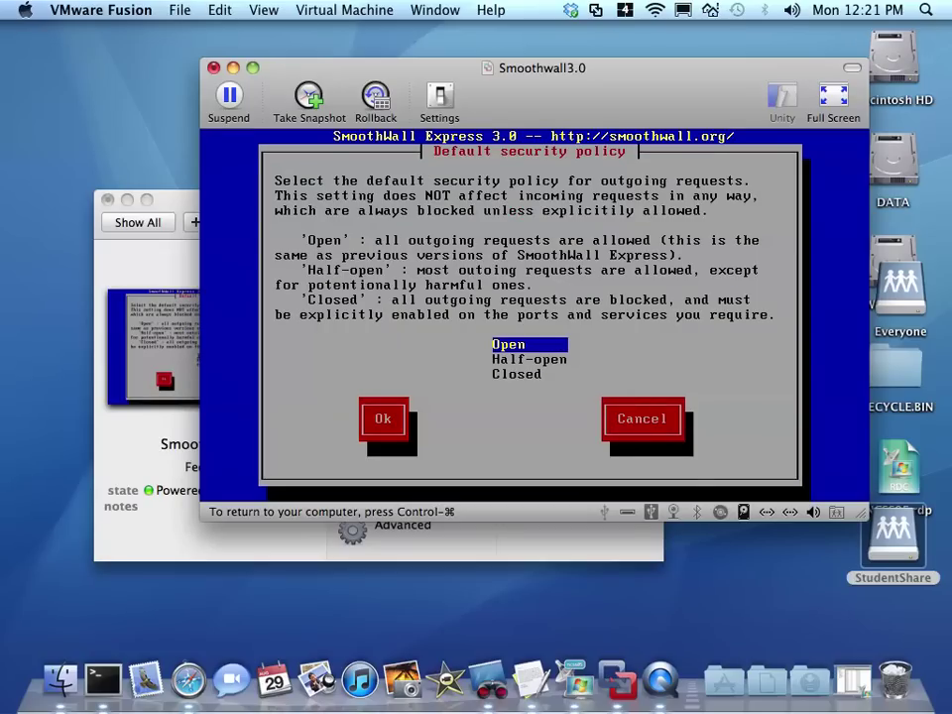
key("Tab")
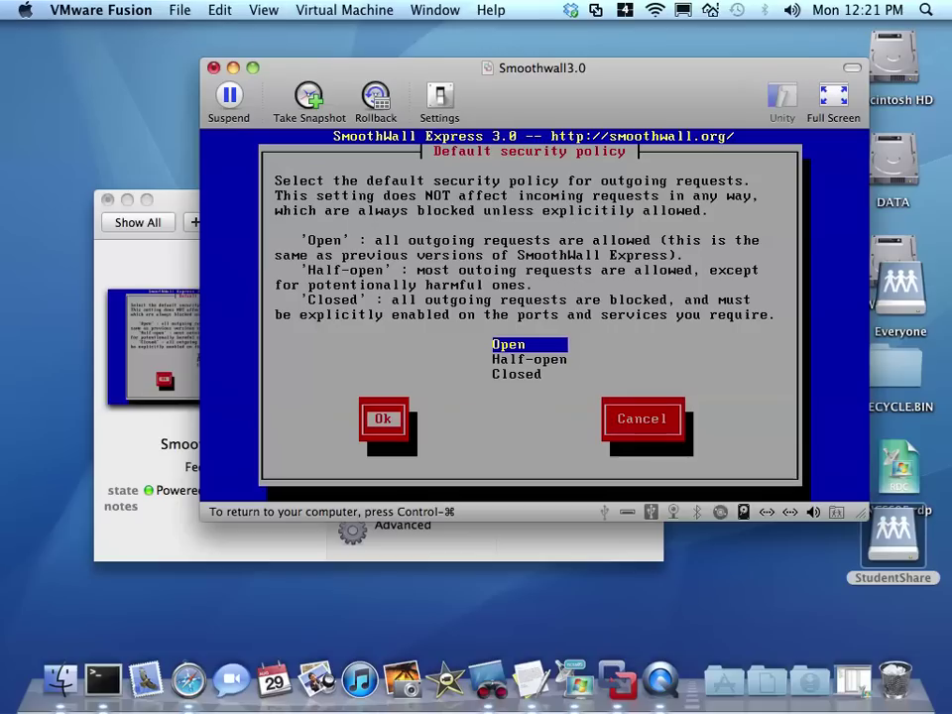
key("Return")
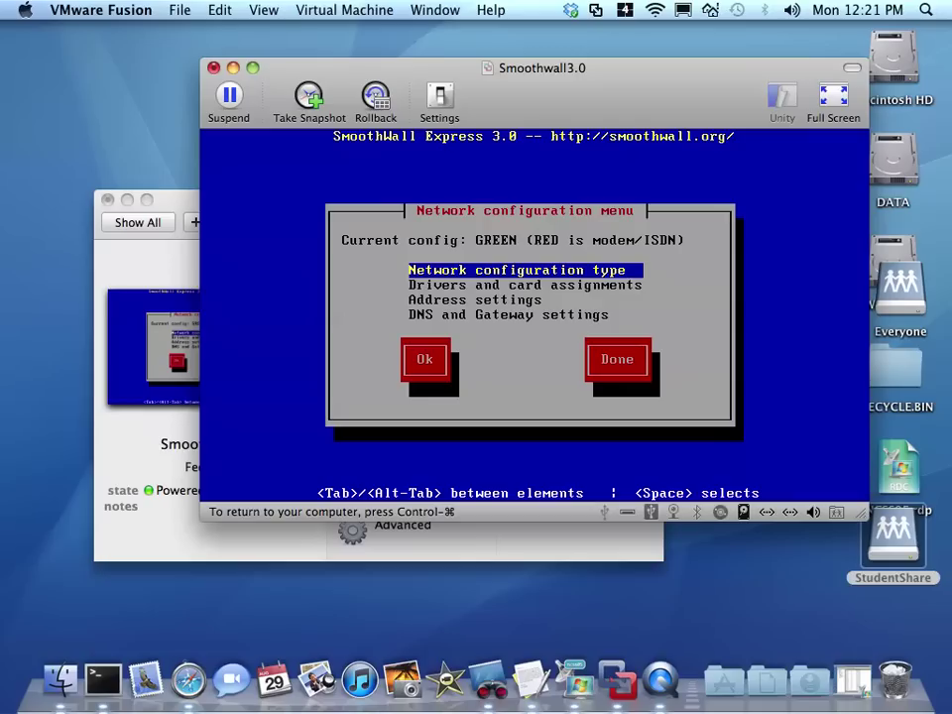
- Set the network configuration type to GREEN + RED
key("Return")
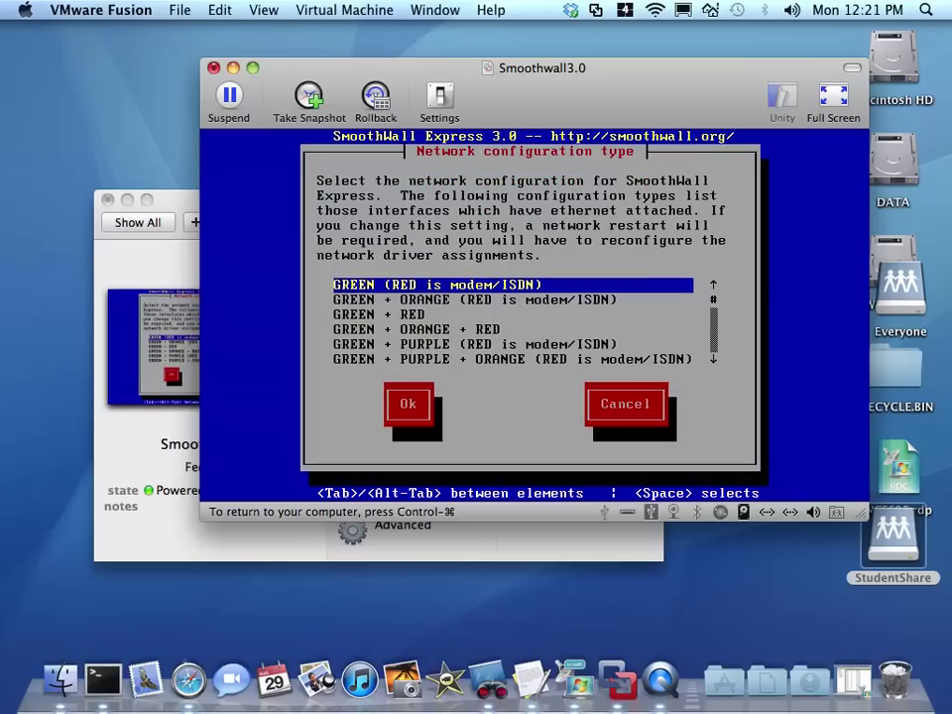
key("Down")
key("Down")
key("Return")
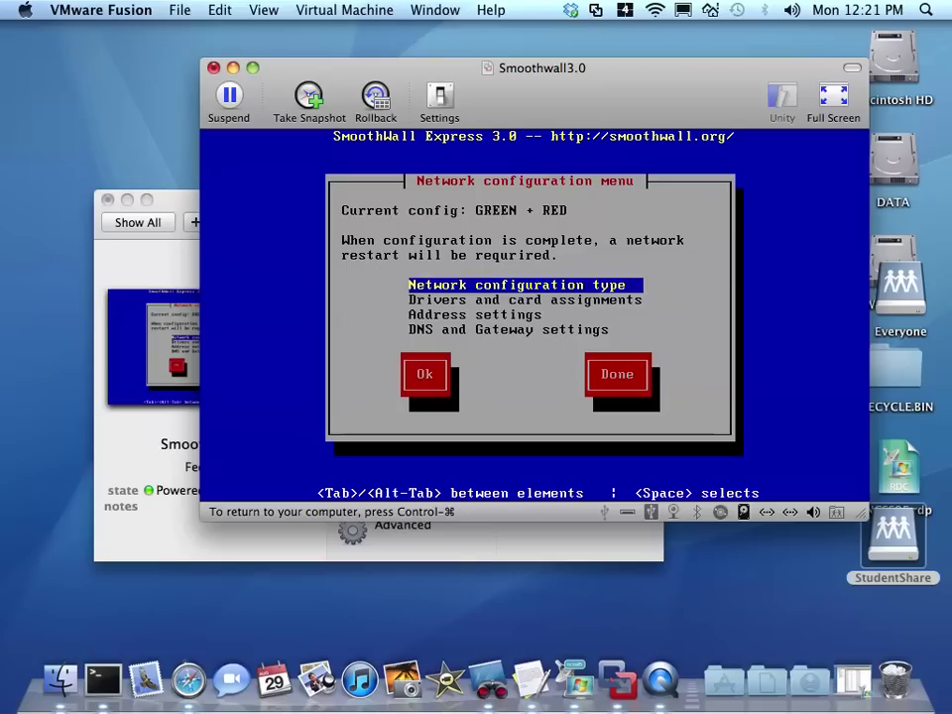
- Assign the AMD PCnet network cards to GREEN and RED under Drivers and card assignments
key("Down")
key("Return")
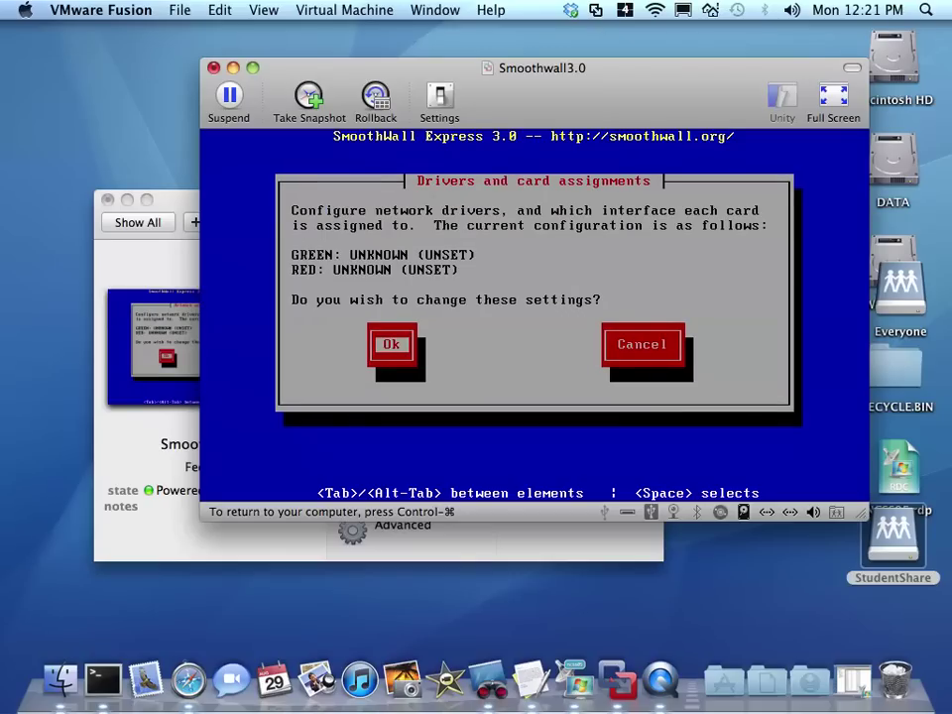
key("Return")
key("Return")
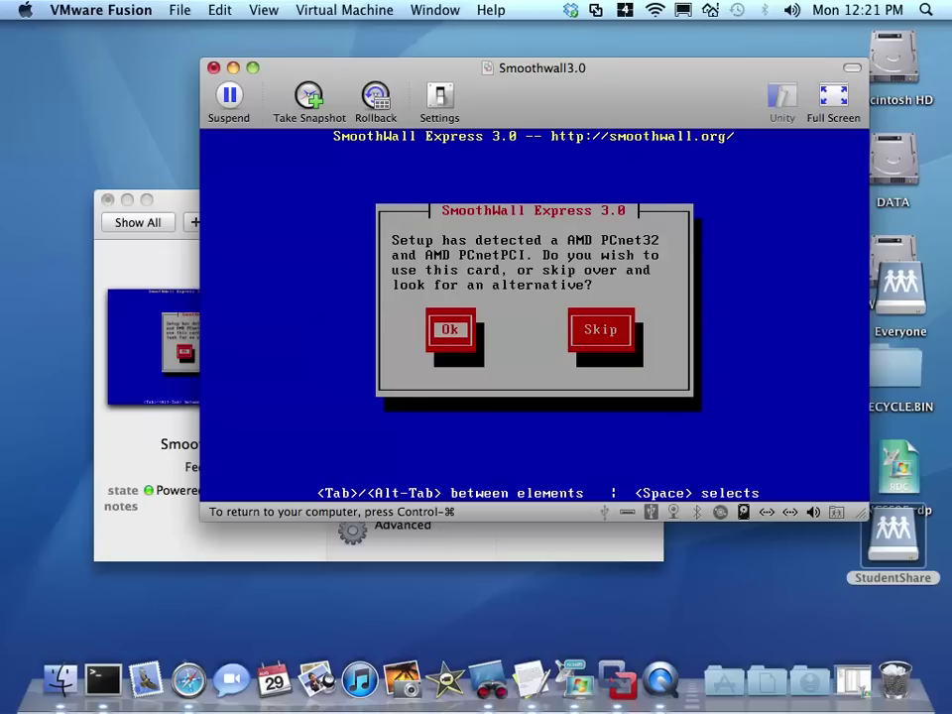
key("Return")
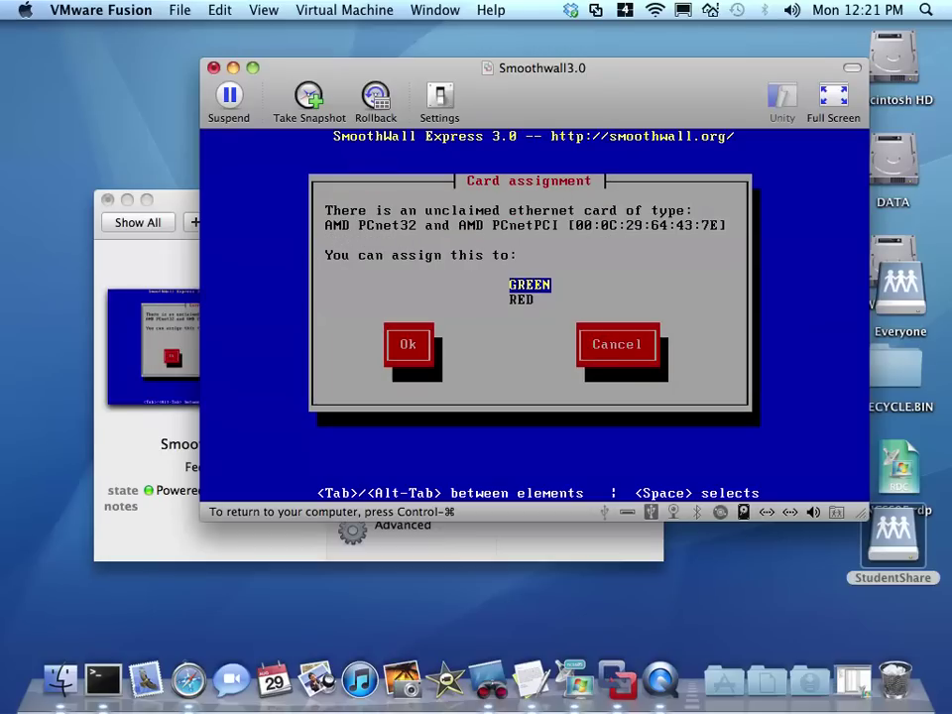
key("Return")
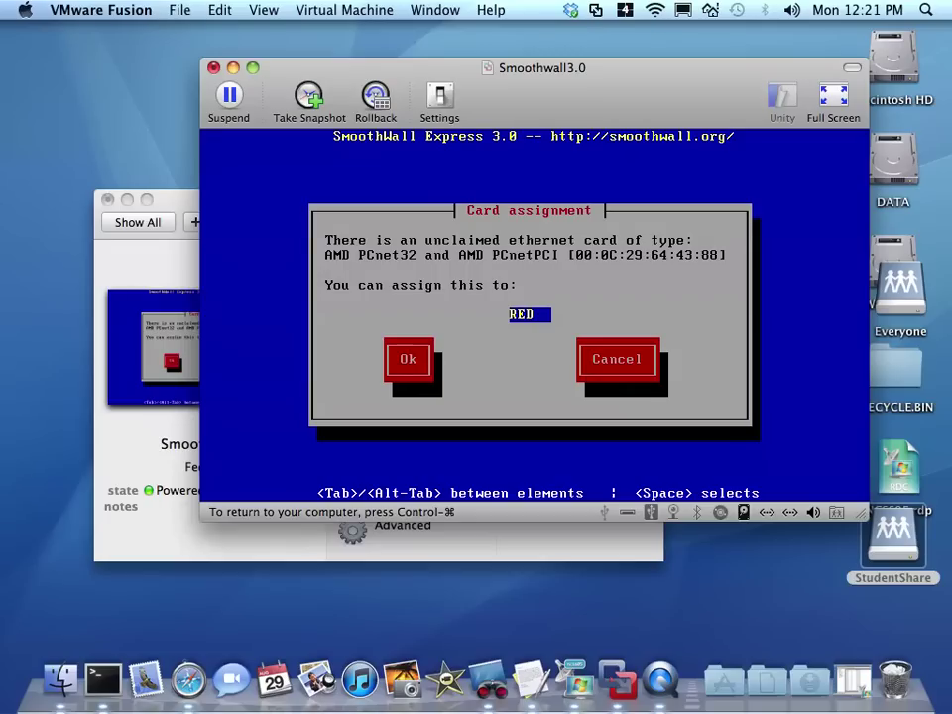
key("Return")
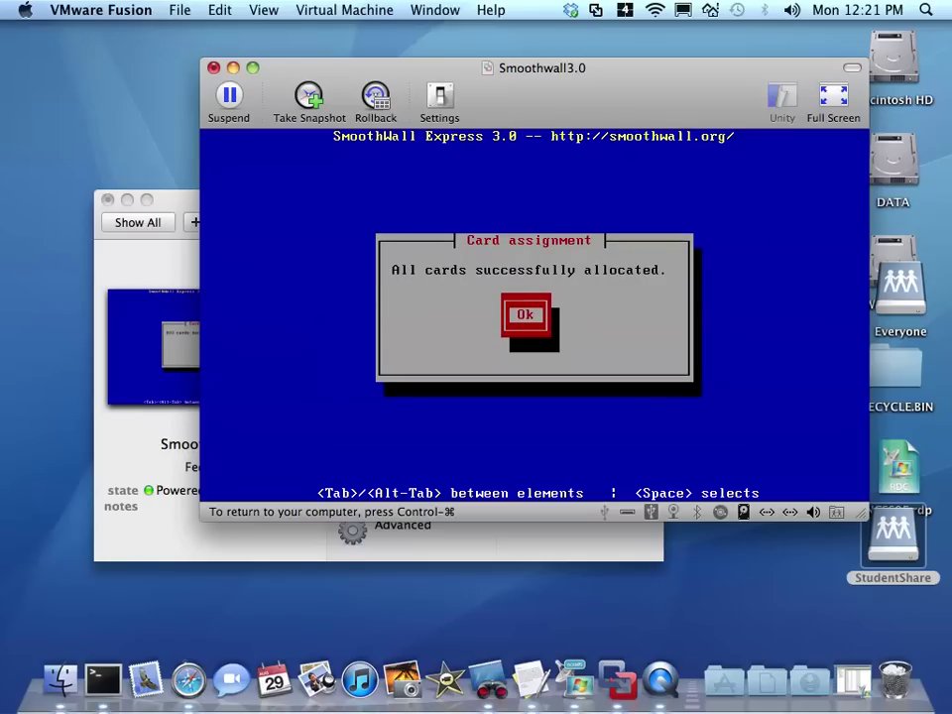
key("Return")
key("Down")
key("Return")
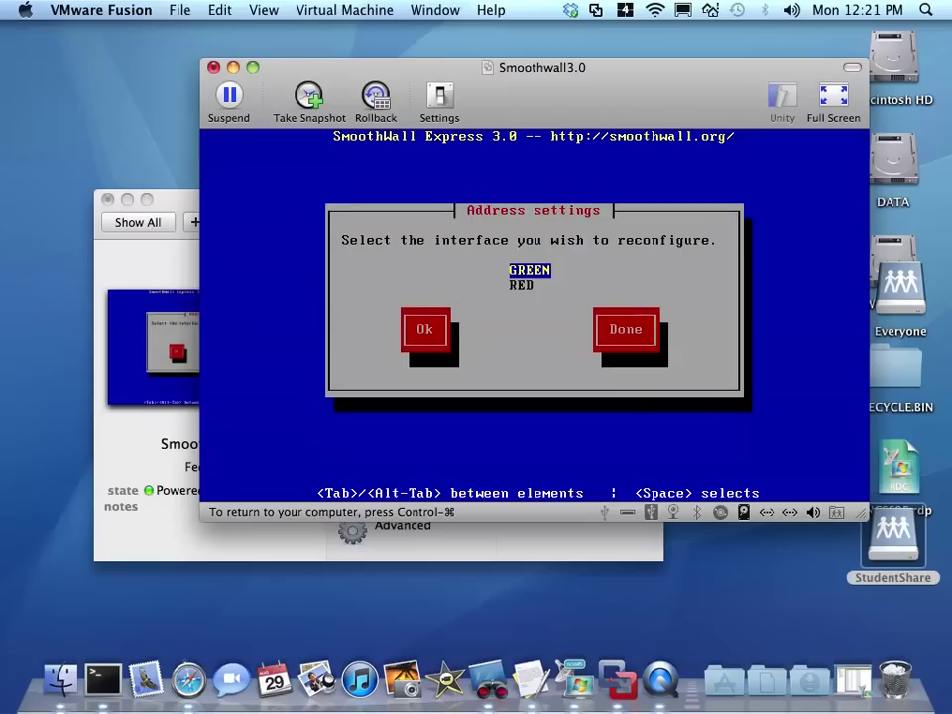
- Change the GREEN interface IP address to 172.16.0.1
key("Return")
key("Return")
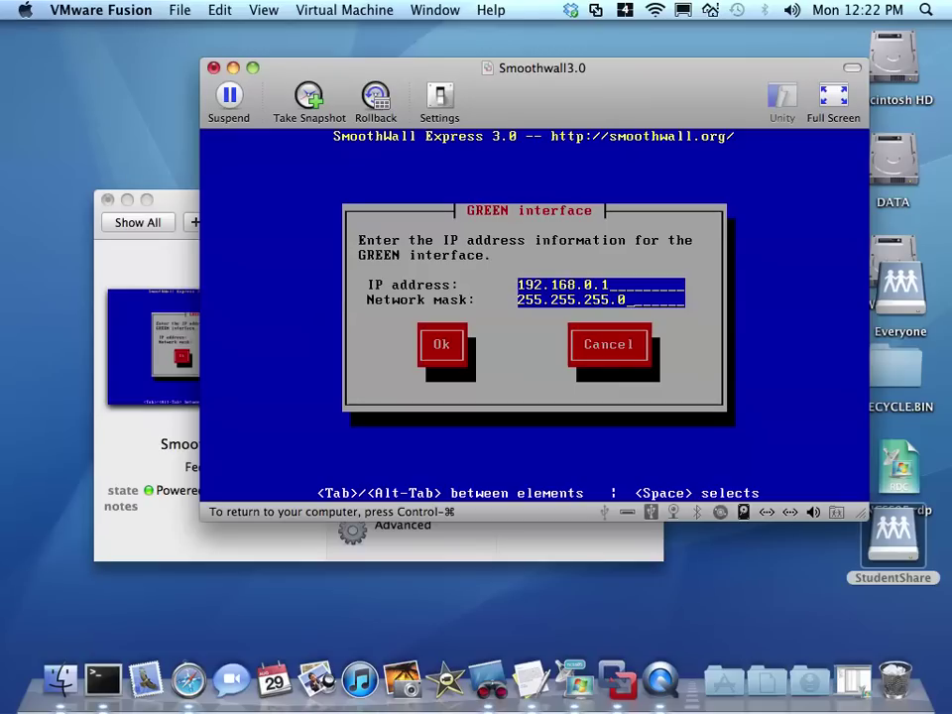
key("Tab")
key("Tab")
key("Tab")
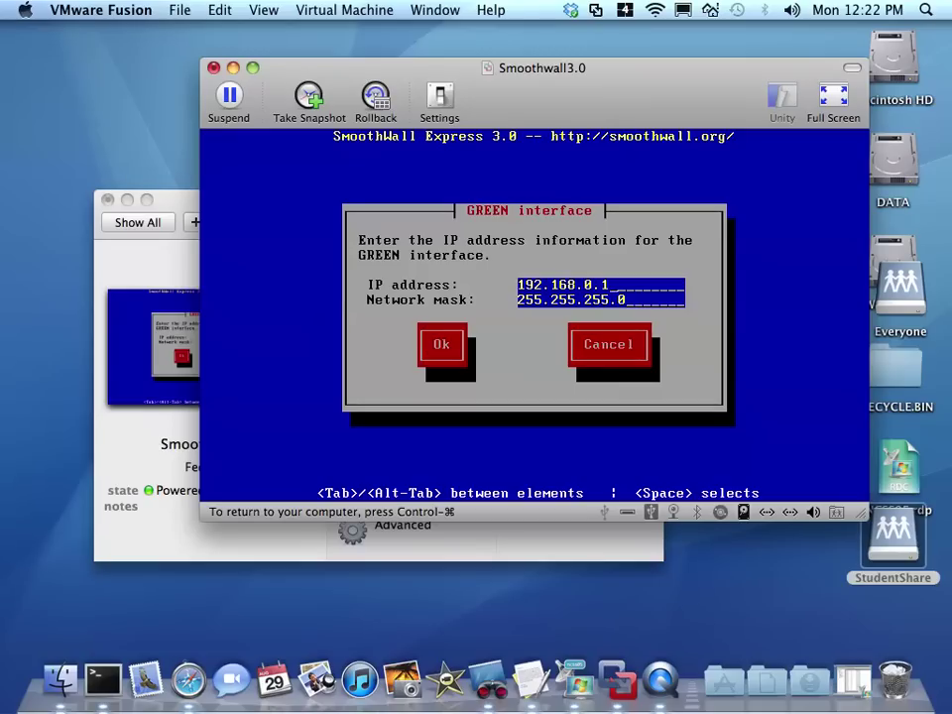
key("BackSpace")
key("BackSpace")
key("BackSpace")
key("BackSpace")
key("BackSpace")
key("BackSpace")
key("BackSpace")
key("BackSpace")
key("BackSpace")
key("BackSpace")
key("BackSpace")
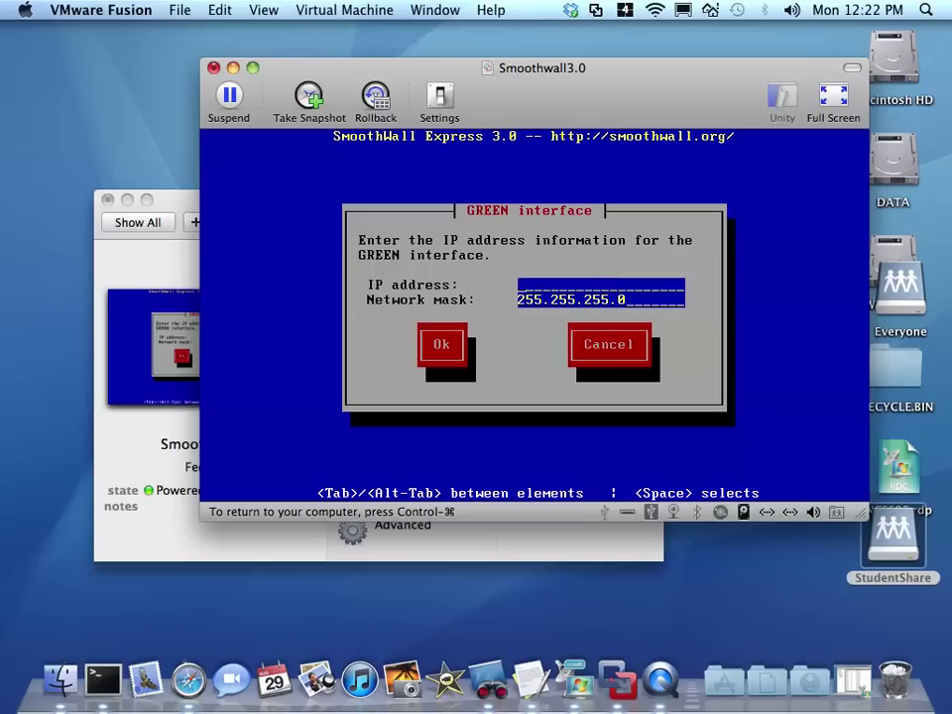
type("172.16.0.1")
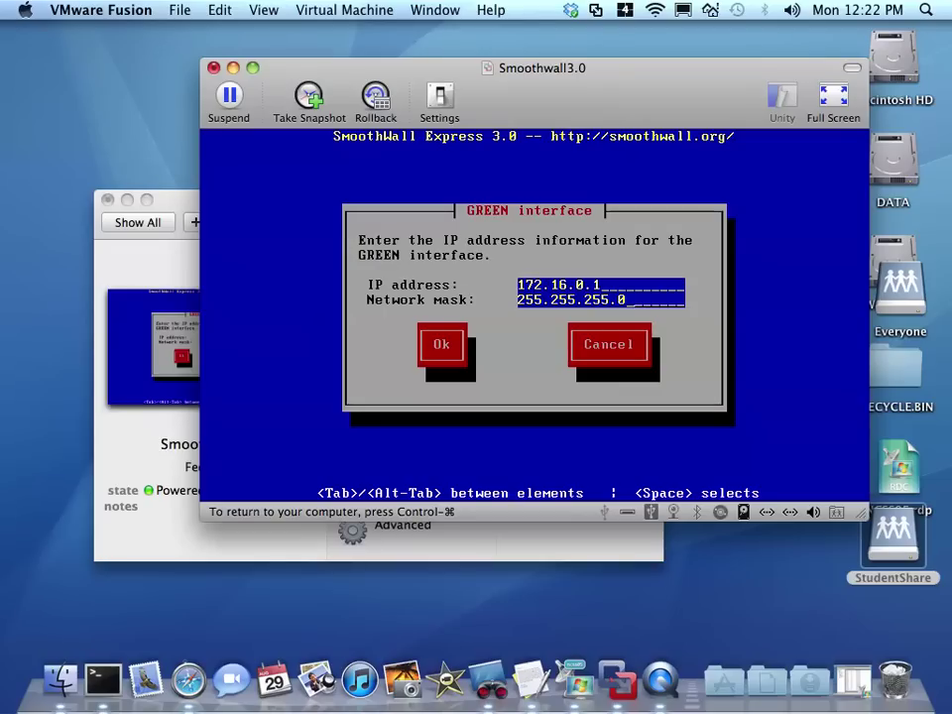
key("Tab")
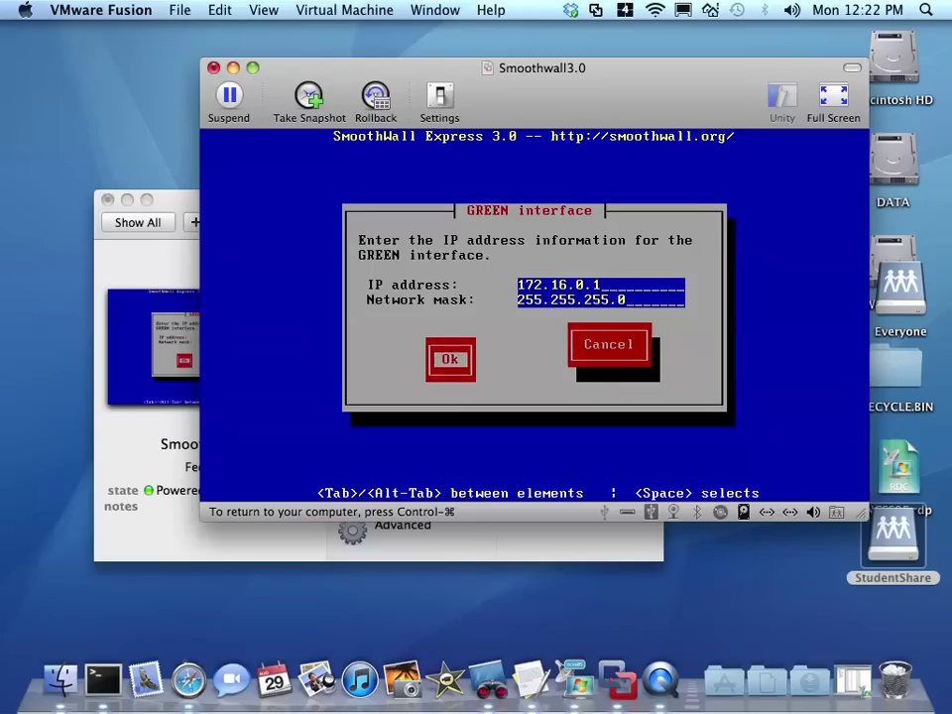
key("Return")
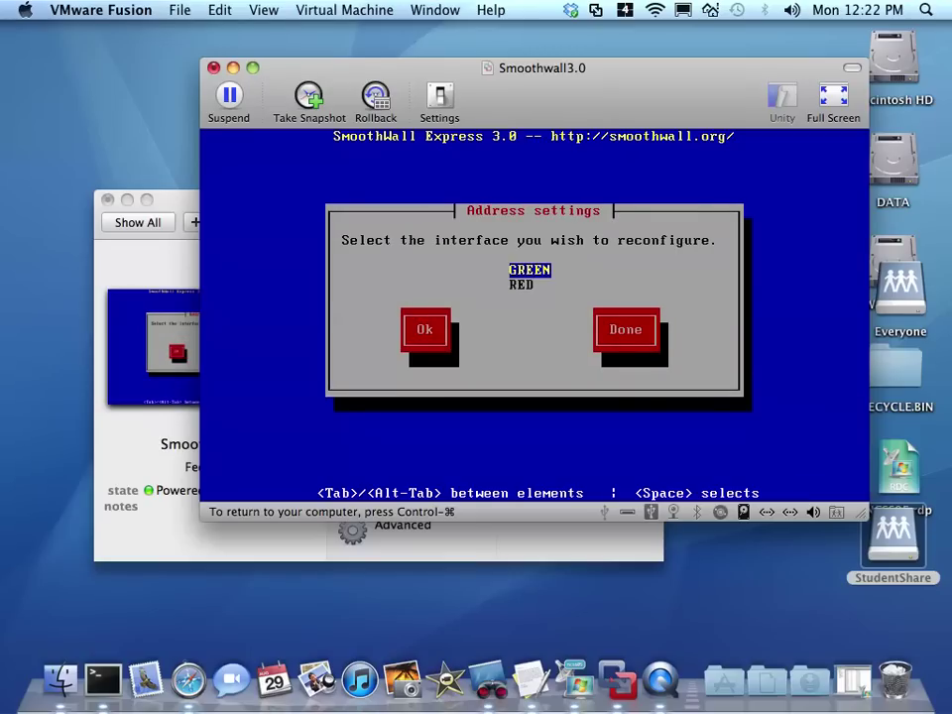
- Set the RED interface to DHCP and finish the address settings
key("Tab")
key("Tab")
key("Tab")
key("Down")
key("Return")
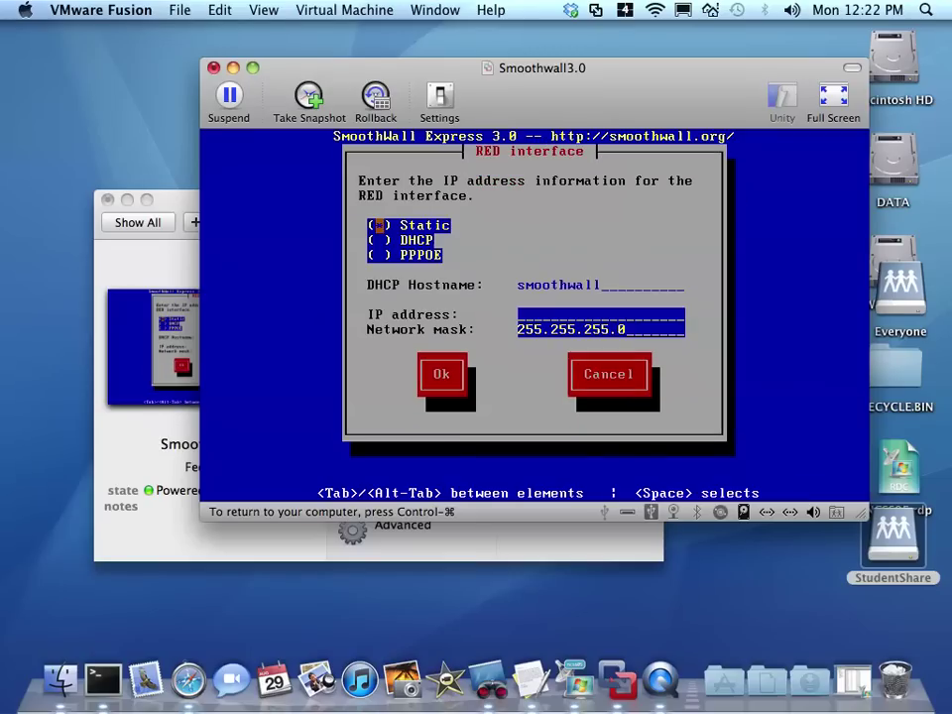
key("Down")
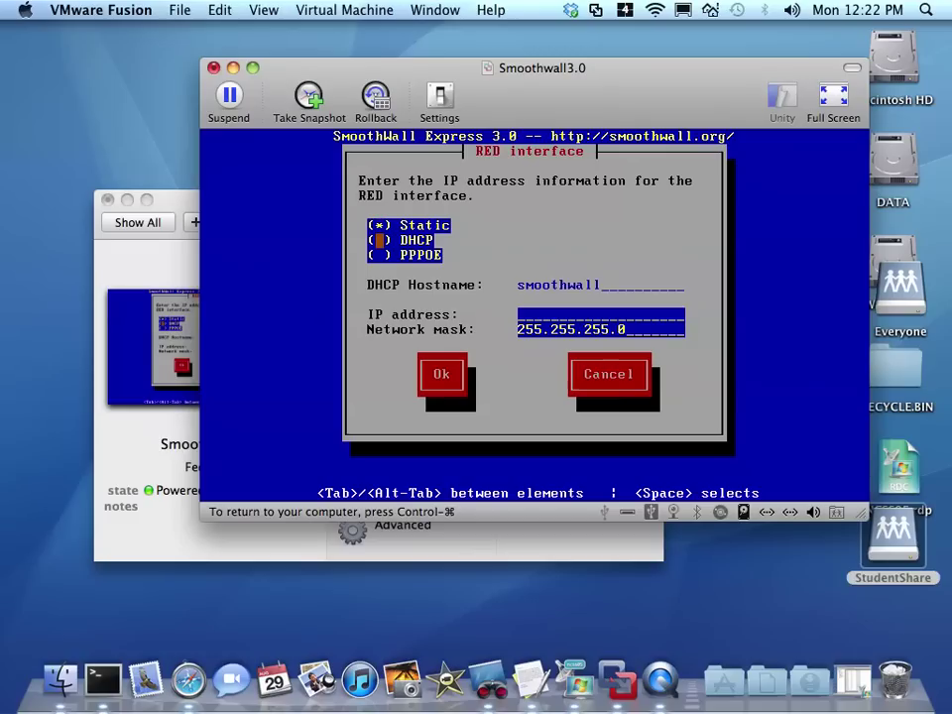
key("space")
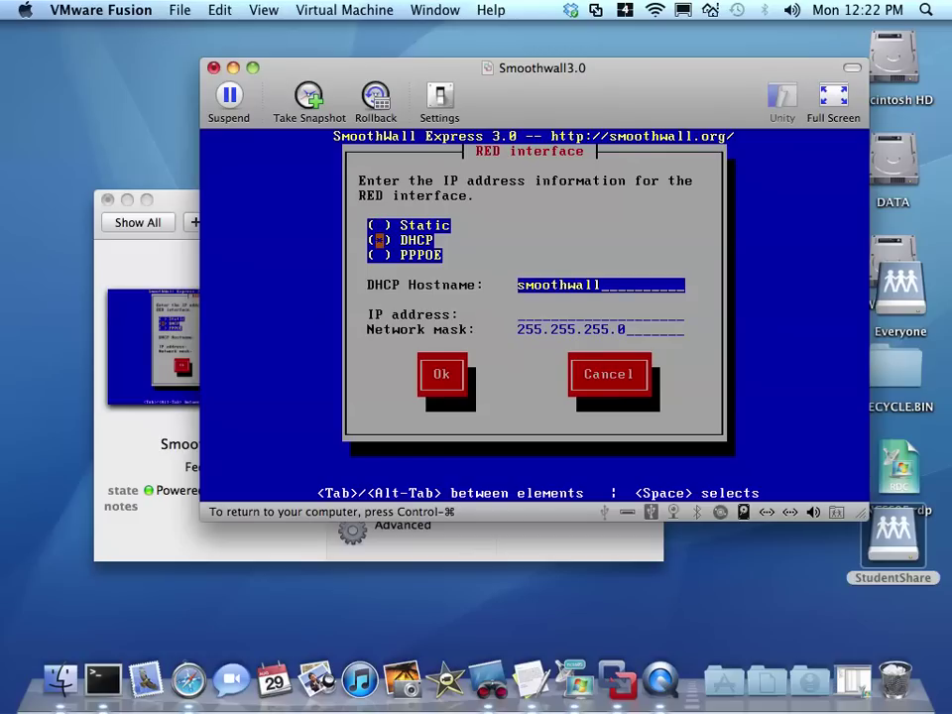
key("Tab")
key("Tab")
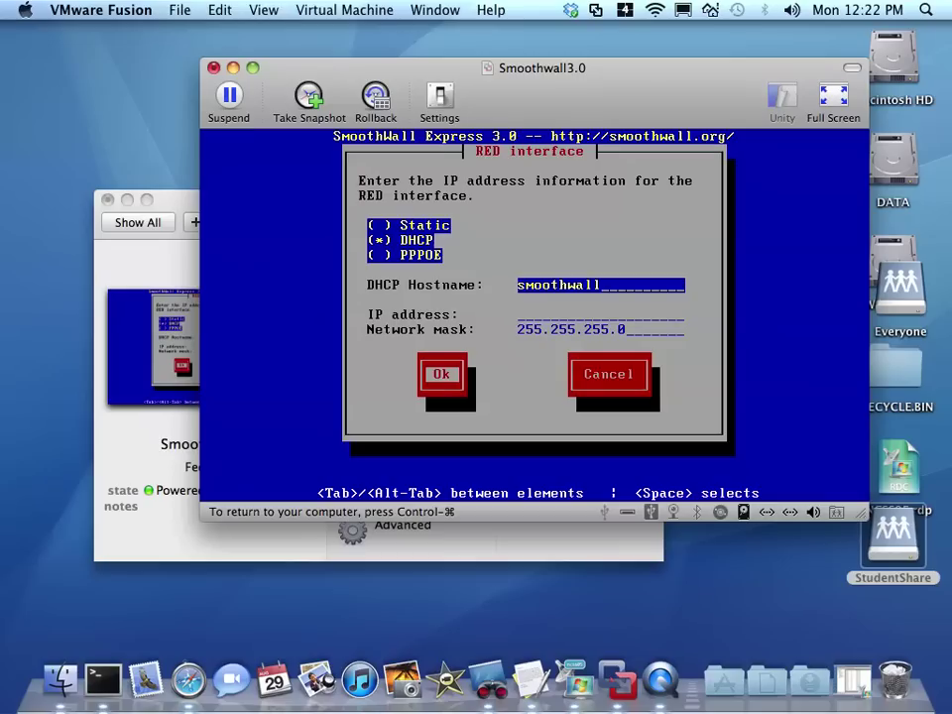
key("Return")
key("Tab")
key("Tab")
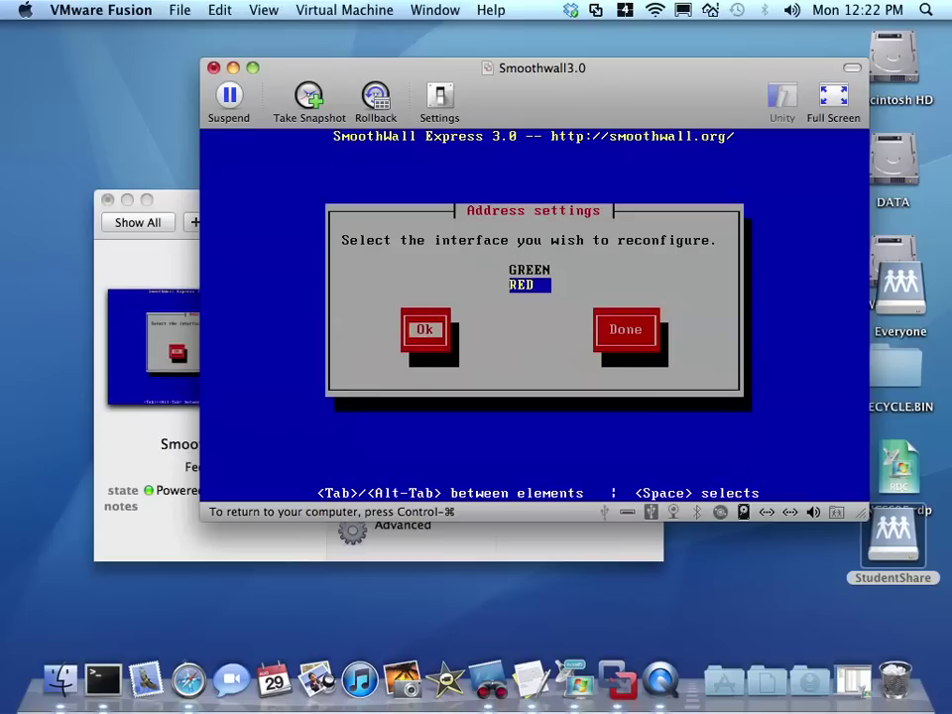
key("Return")
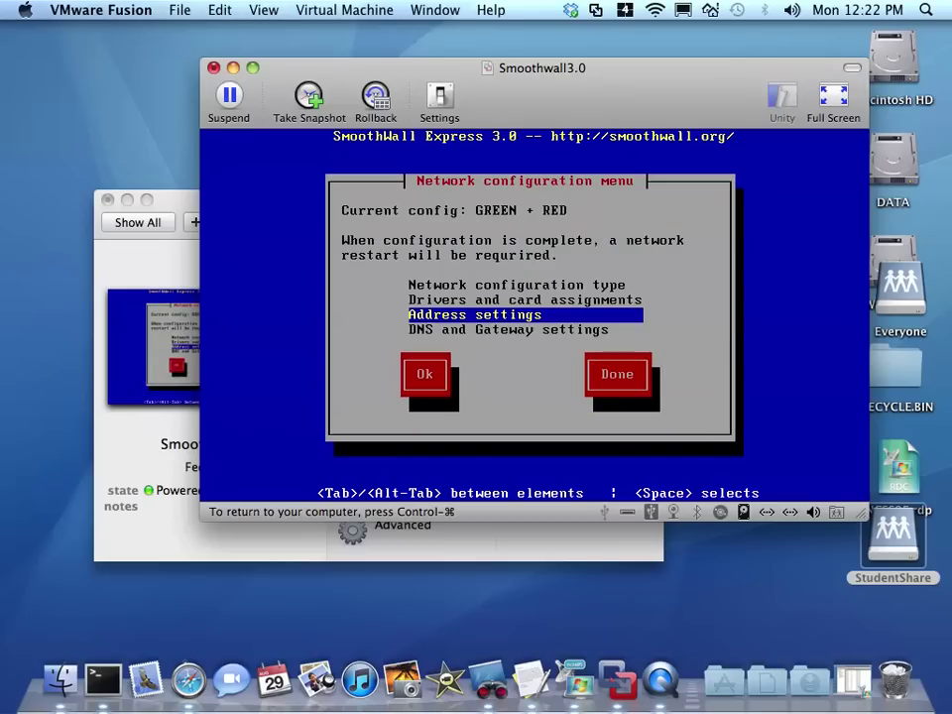
- Finish the network configuration and setup section menu to reach the password prompts
key("Down")
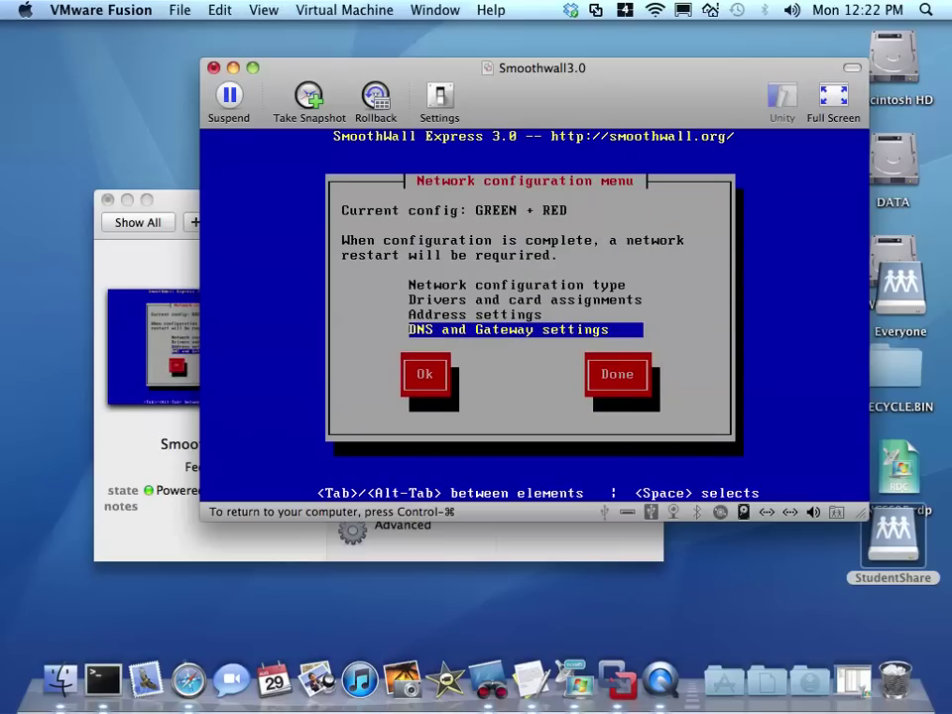
key("Tab")
key("Tab")
key("Return")
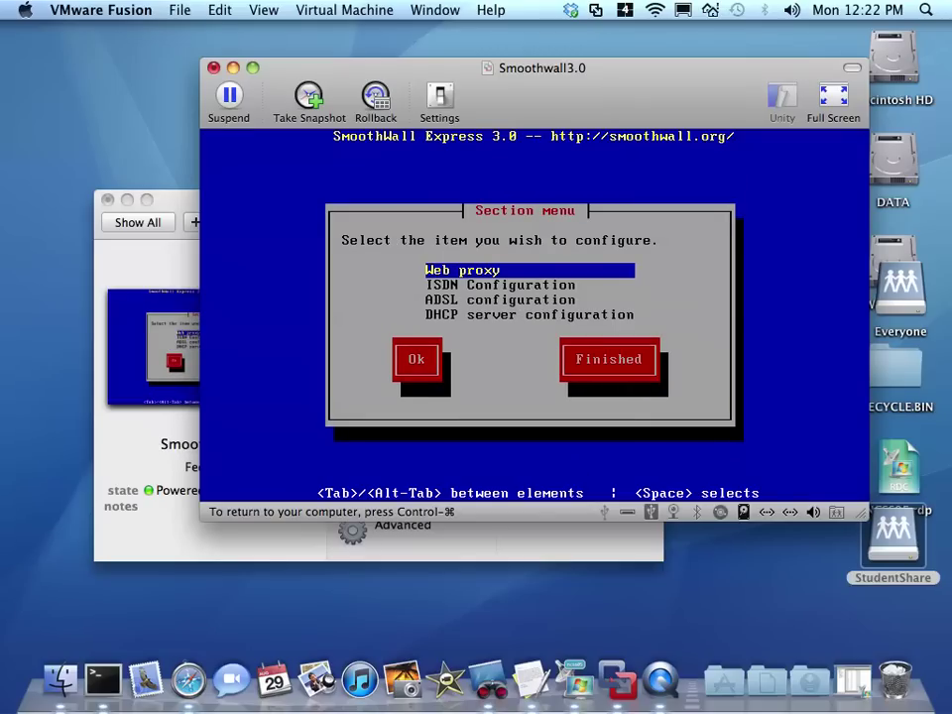
key("Tab")
key("Tab")
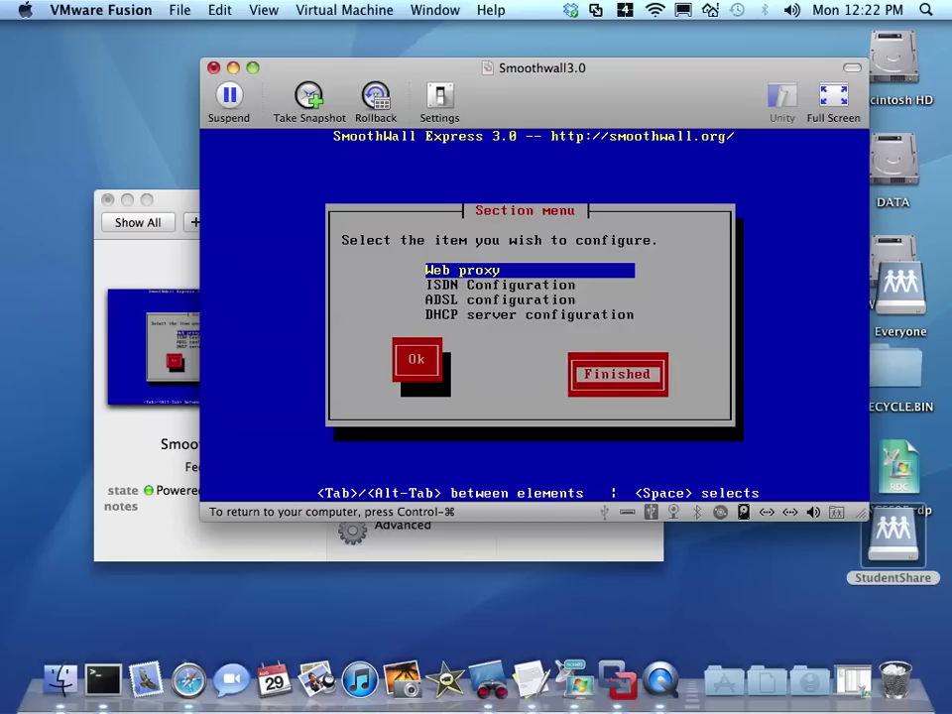
key("Return")
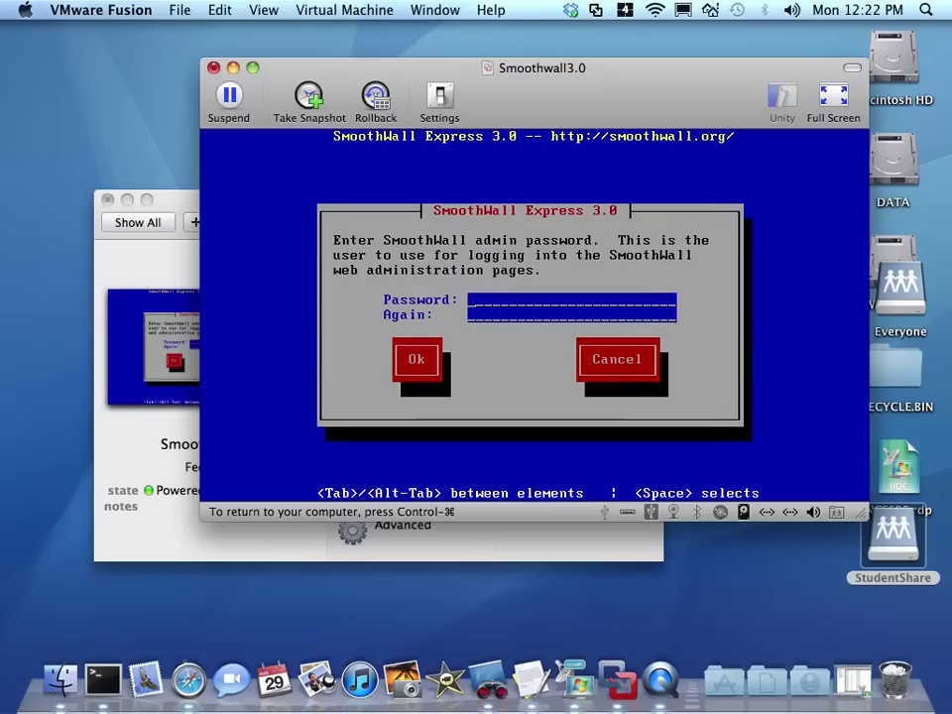
- Set the SmoothWall admin password and enter the root password
type("********")
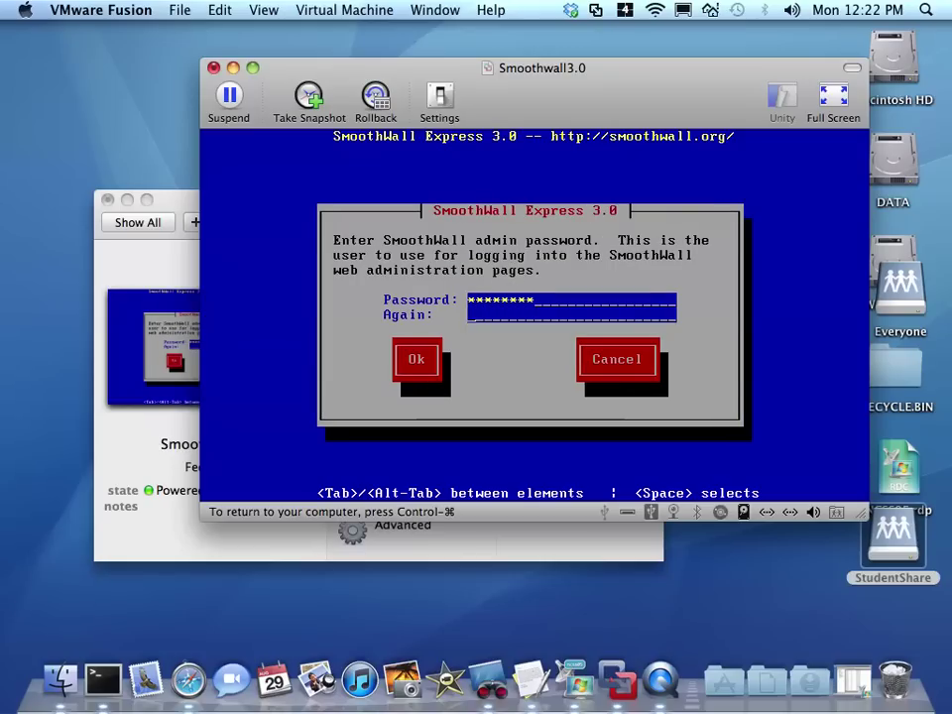
key("Tab")
type("********")
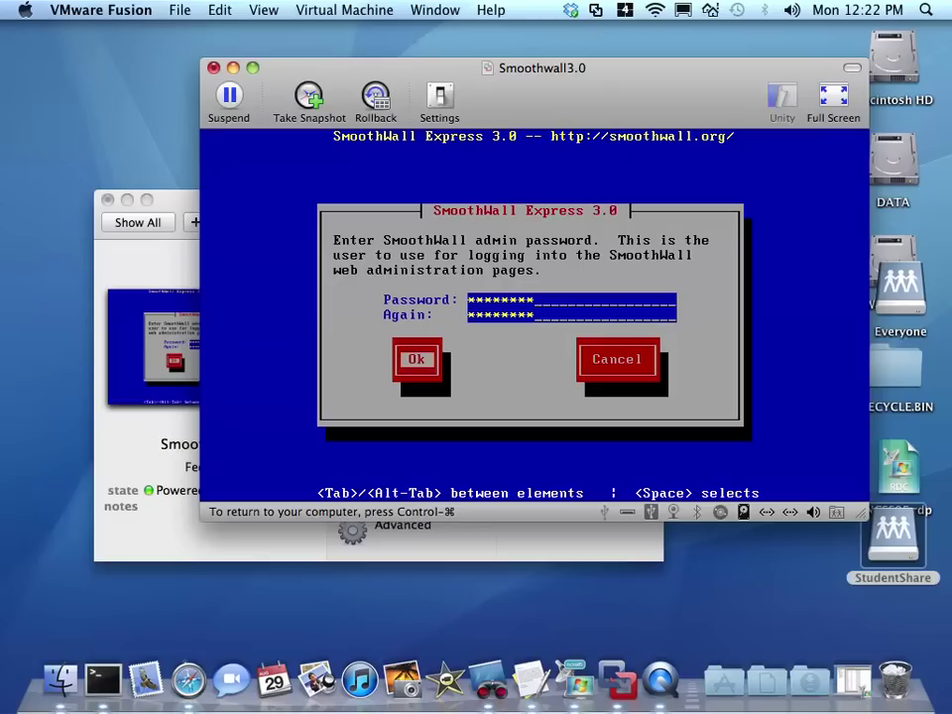
key("Return")
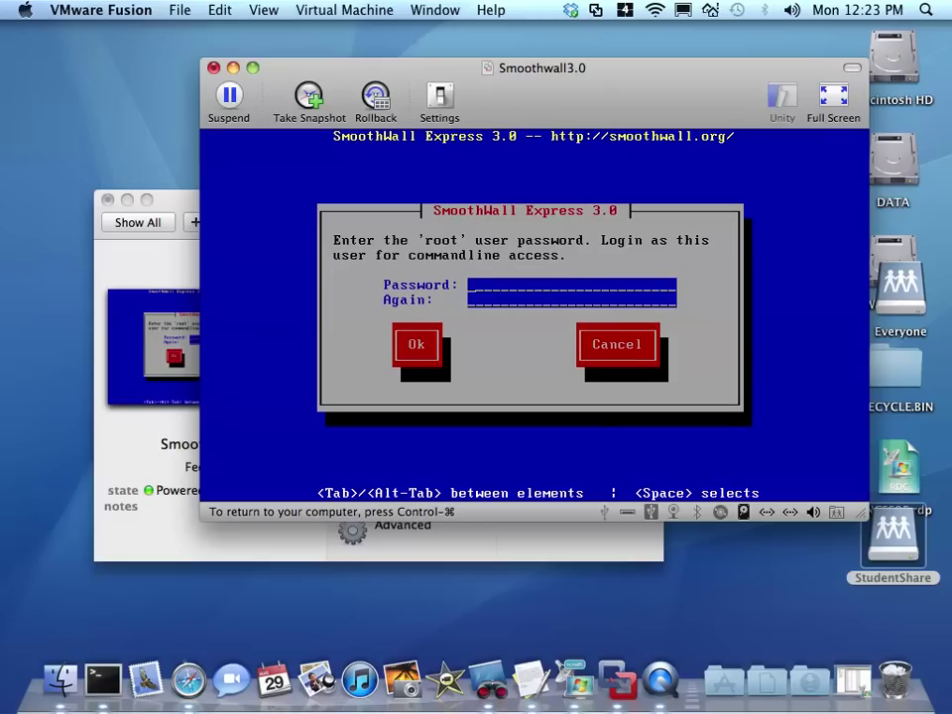
type("********")
key("Tab")
- Repeat the root password, then reboot into the installed SmoothWall without waiting
type("********")
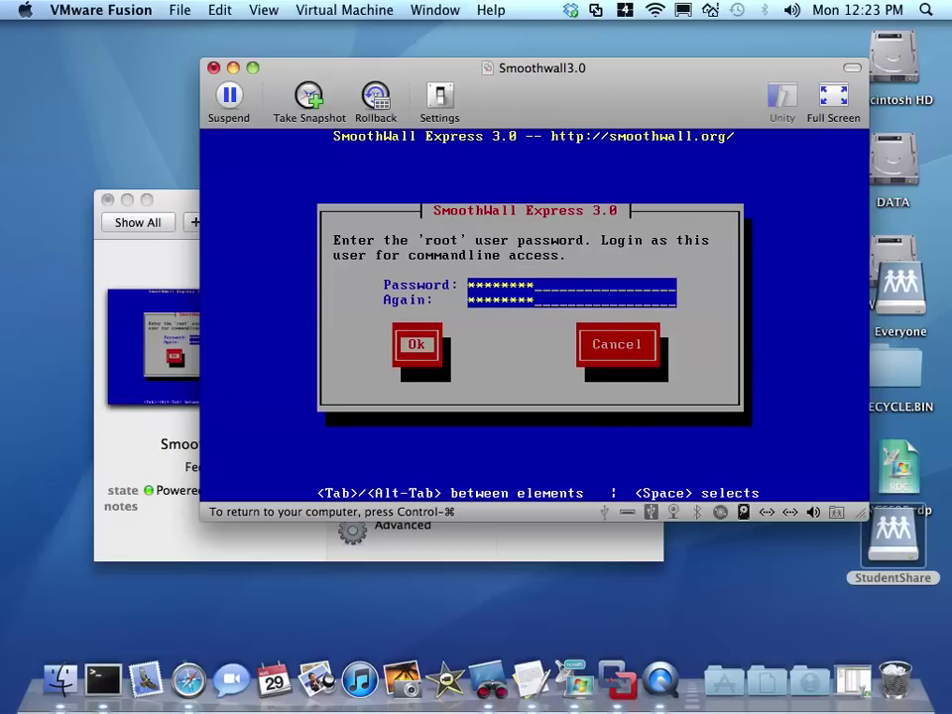
key("Return")
key("Return")
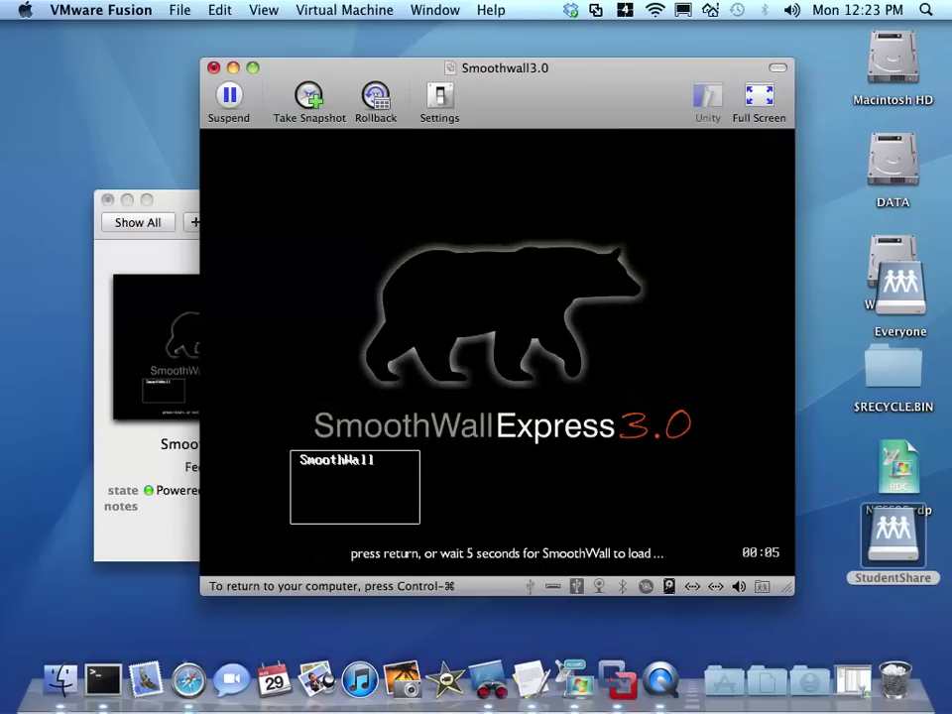
key("Return")
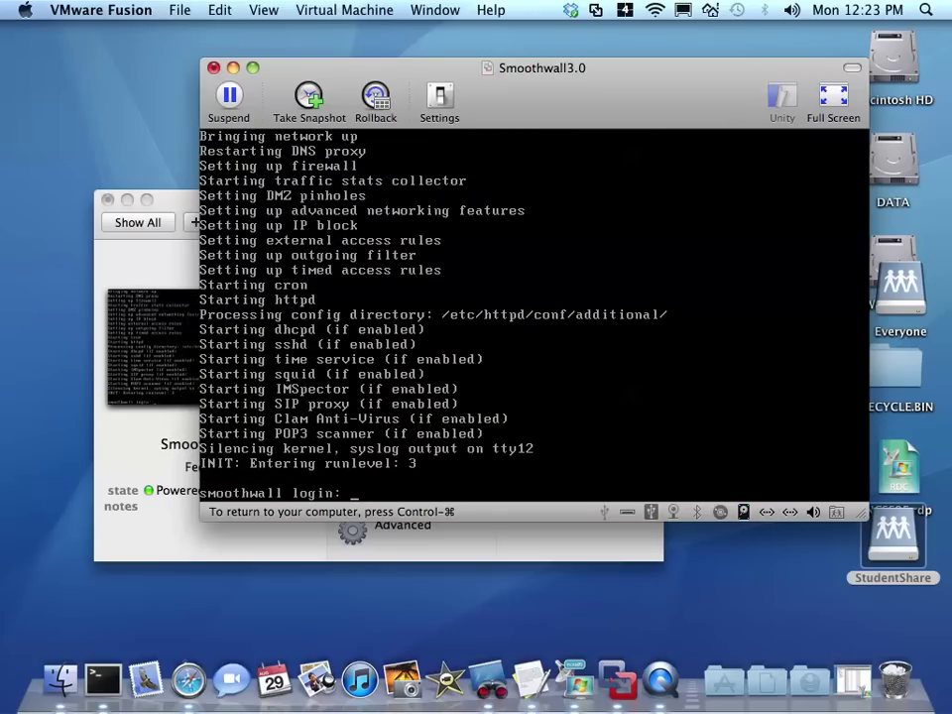
- Log in to SmoothWall as root and display eth0's settings with ifconfig eth0
type("root")
key("Return")
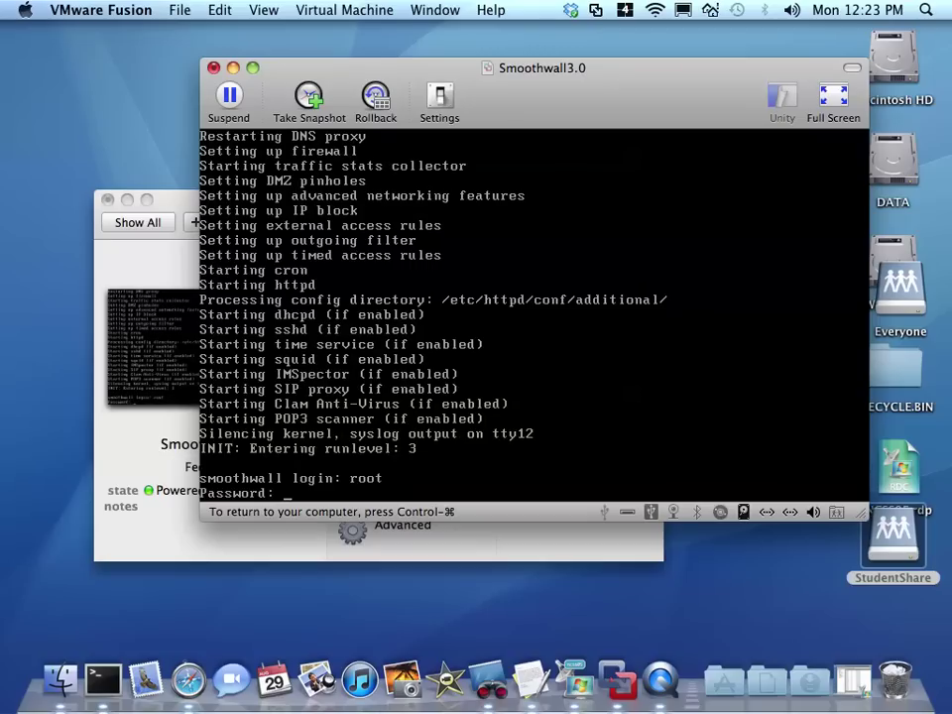
key("Return")
key("Return")
key("Return")
key("Return")
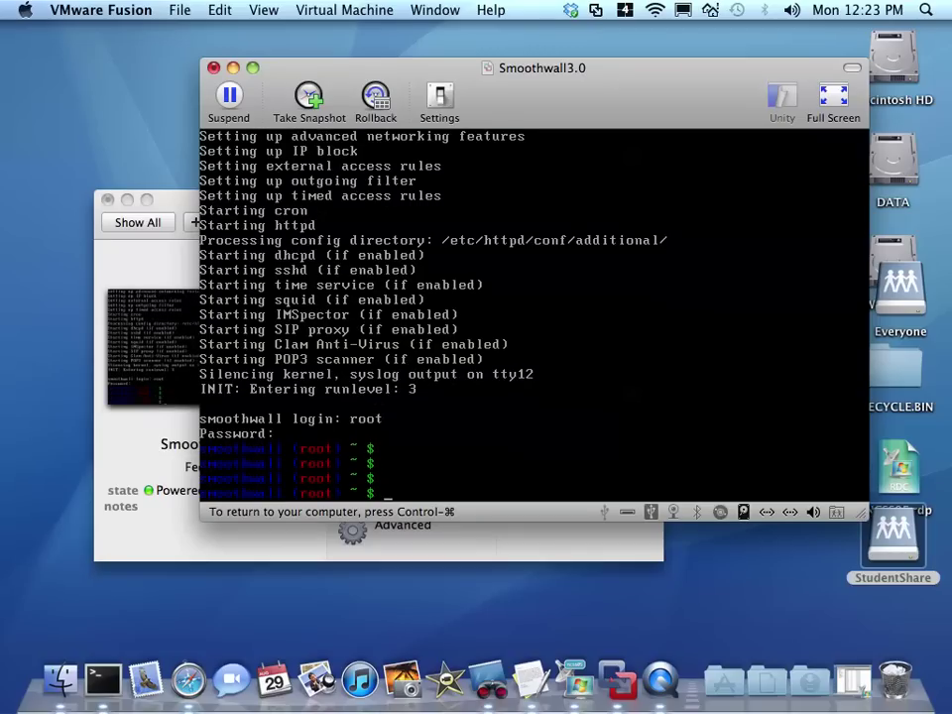
type("ifconfig eth")
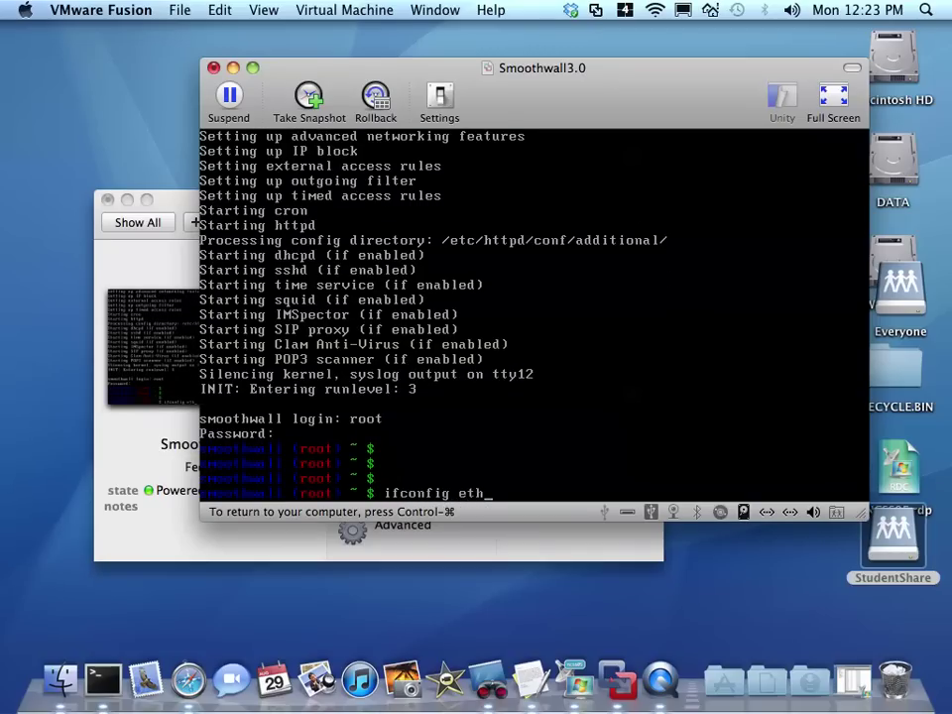
type("0")
key("Return")
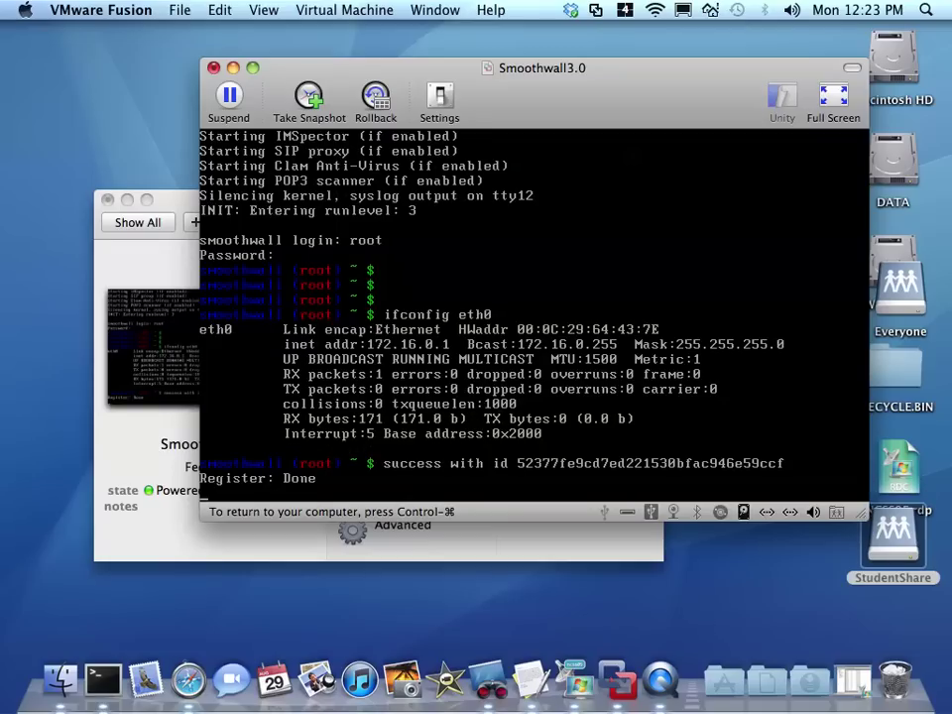
- Display eth1's settings with ifconfig eth1, then switch to the Windows Server VM
key("Up")
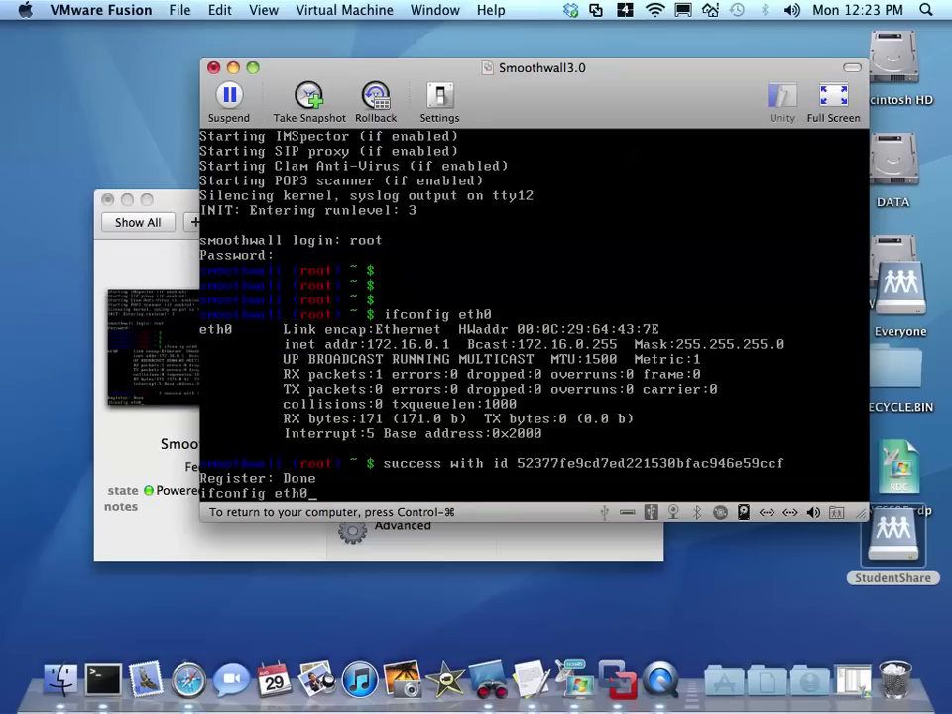
key("BackSpace")
key("BackSpace")
key("BackSpace")
key("BackSpace")
key("BackSpace")
key("BackSpace")
key("BackSpace")
key("BackSpace")
key("BackSpace")
key("BackSpace")
key("BackSpace")
key("BackSpace")
key("BackSpace")
key("Return")
key("Return")
key("Return")
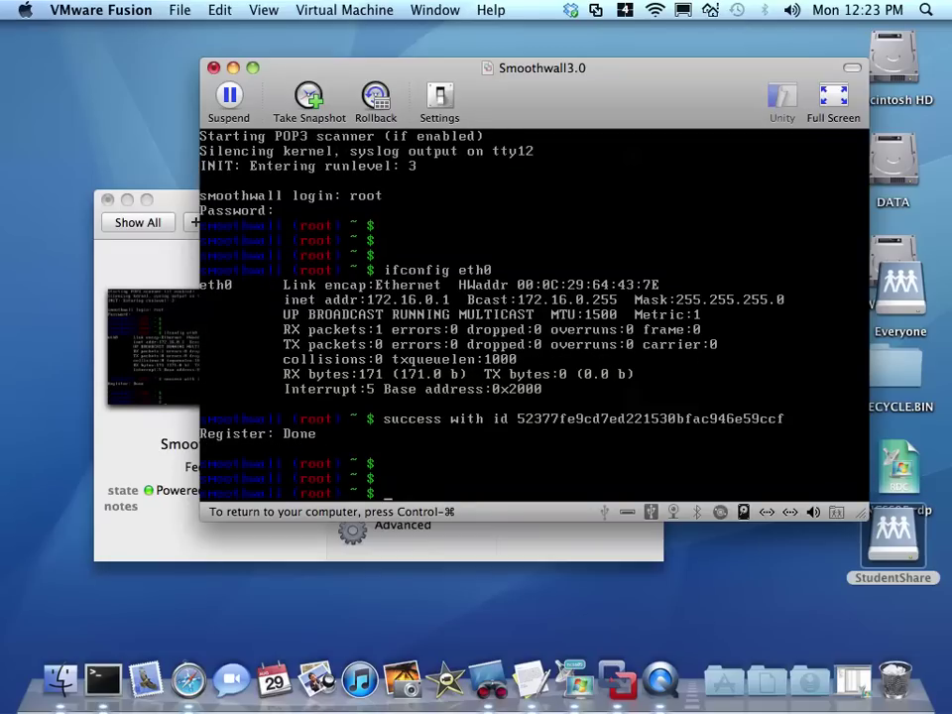
type("ifconfig eh")
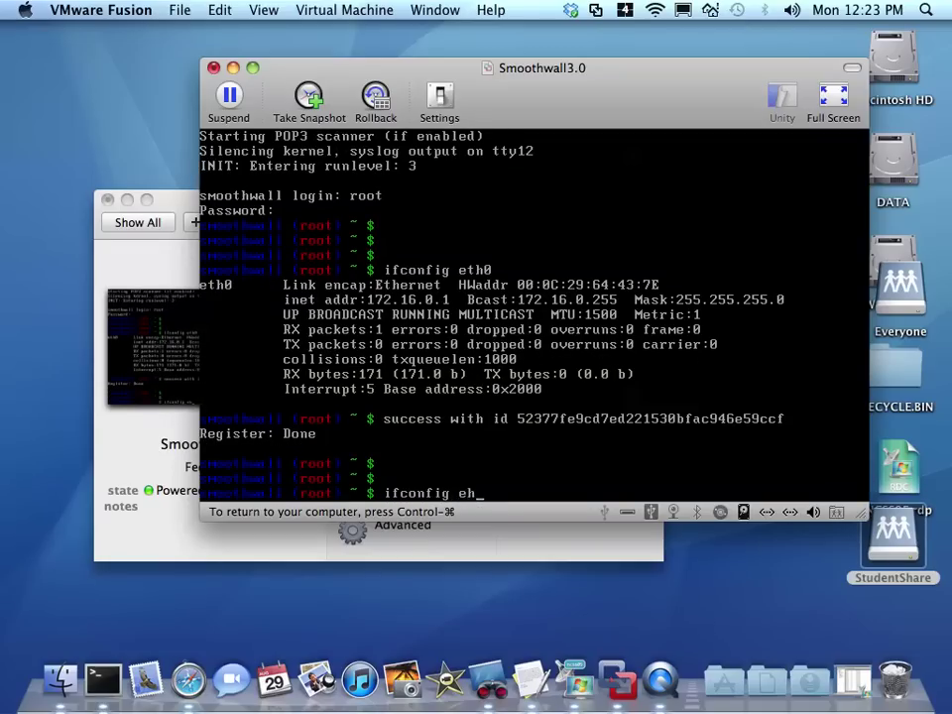
key("BackSpace")
type("th1")
key("Return")
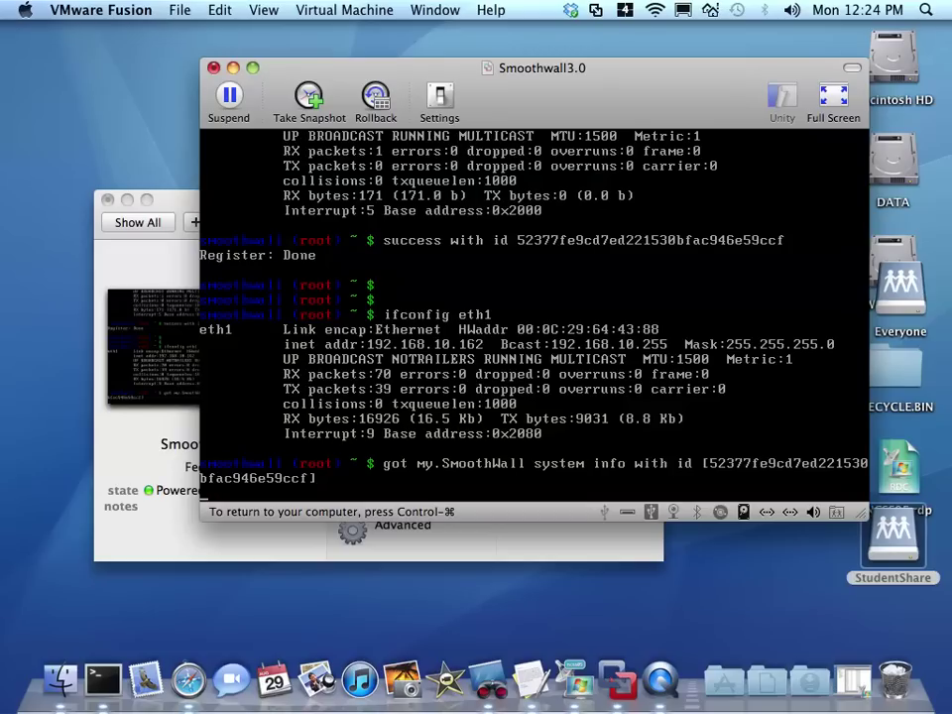
key("ctrl+super")
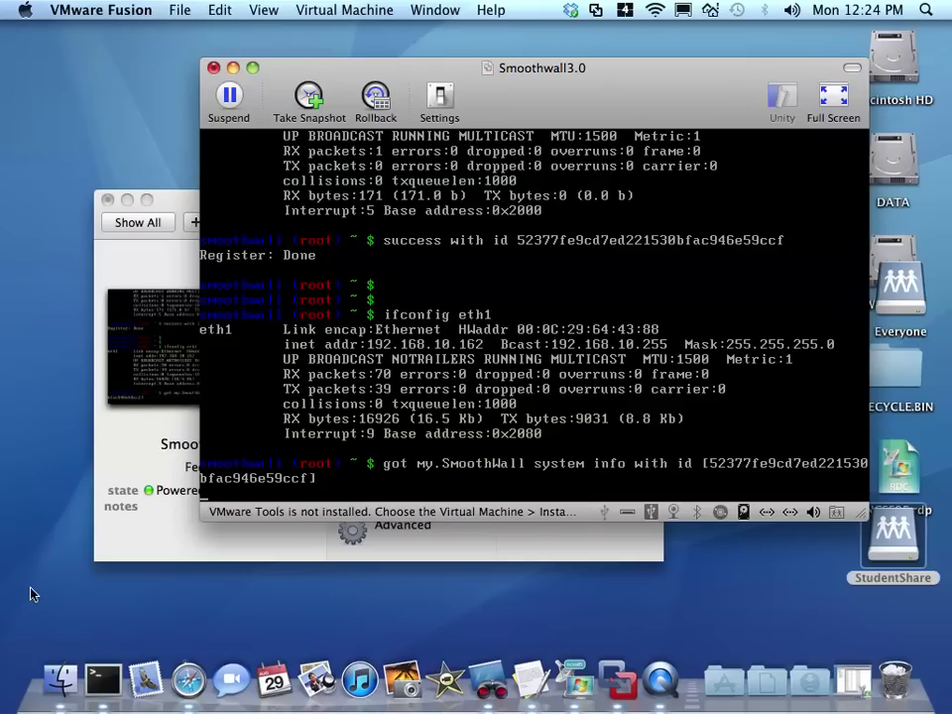
key("ctrl+1")
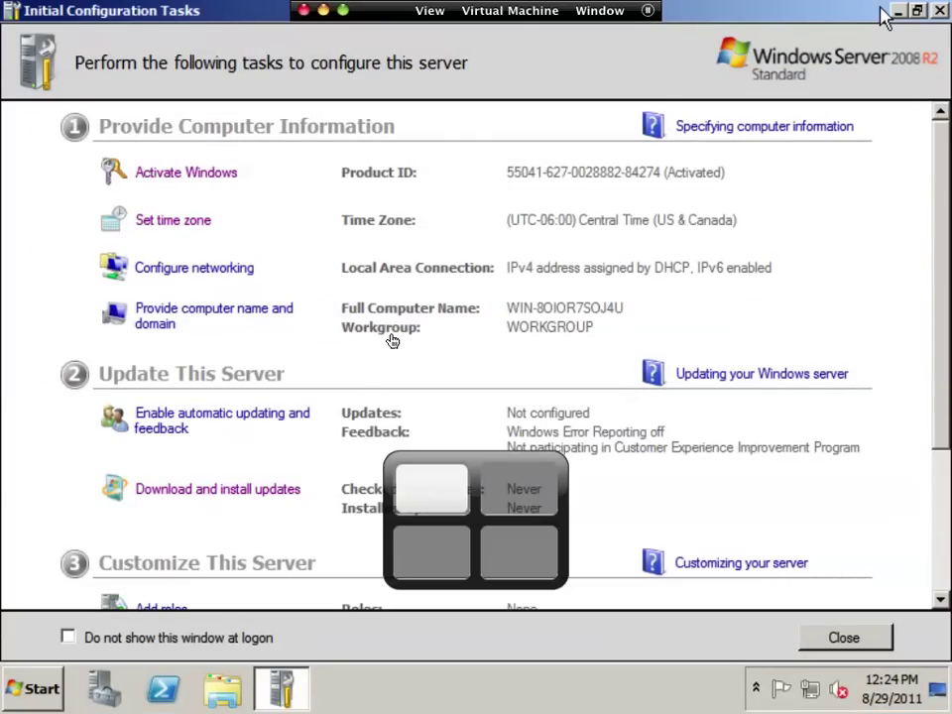
- Change the Windows Server network location from Public to a private Work network
left_click(33, 698)
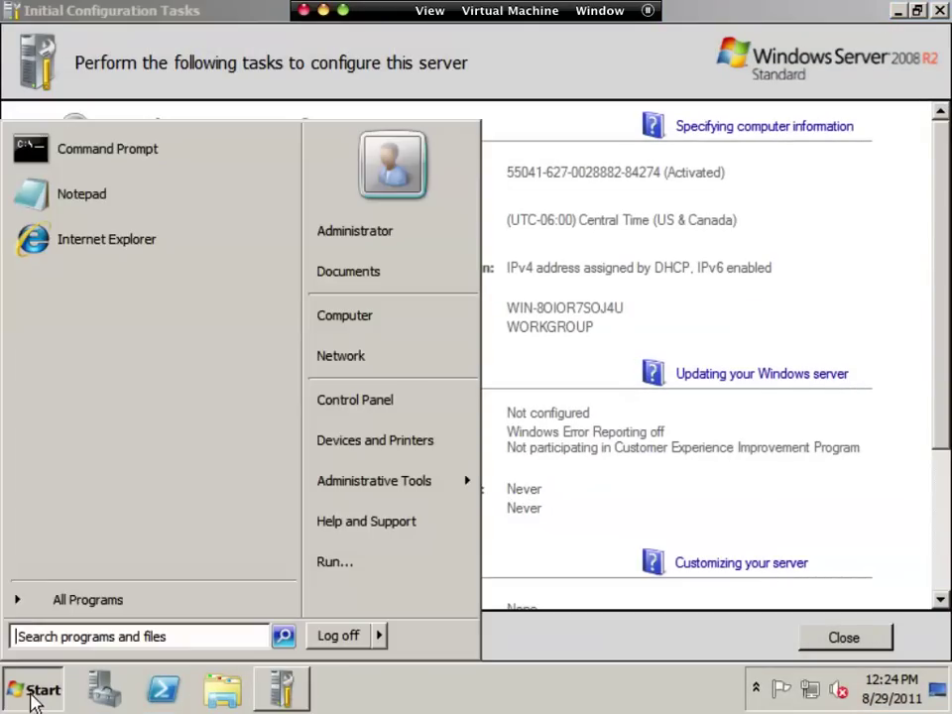
left_click(382, 397)
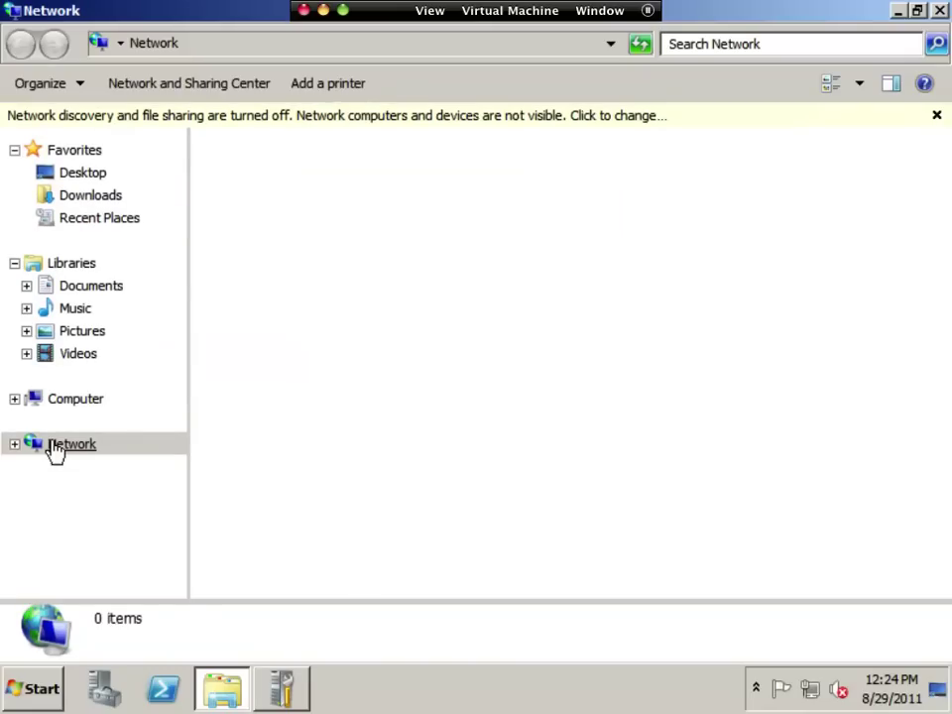
left_click(56, 448)
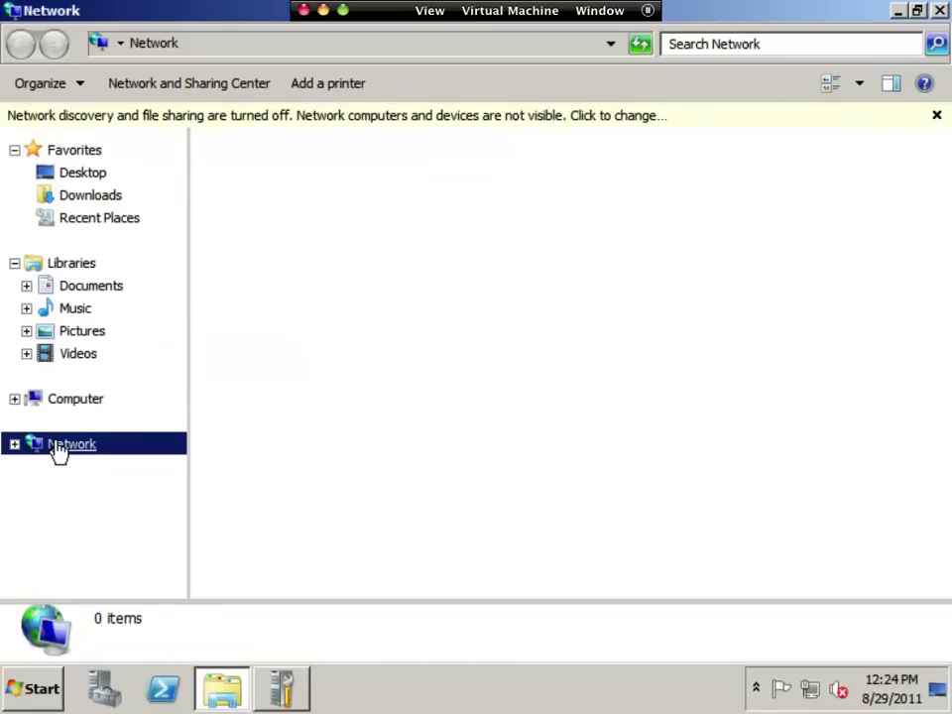
right_click(57, 448)
left_click(173, 597)
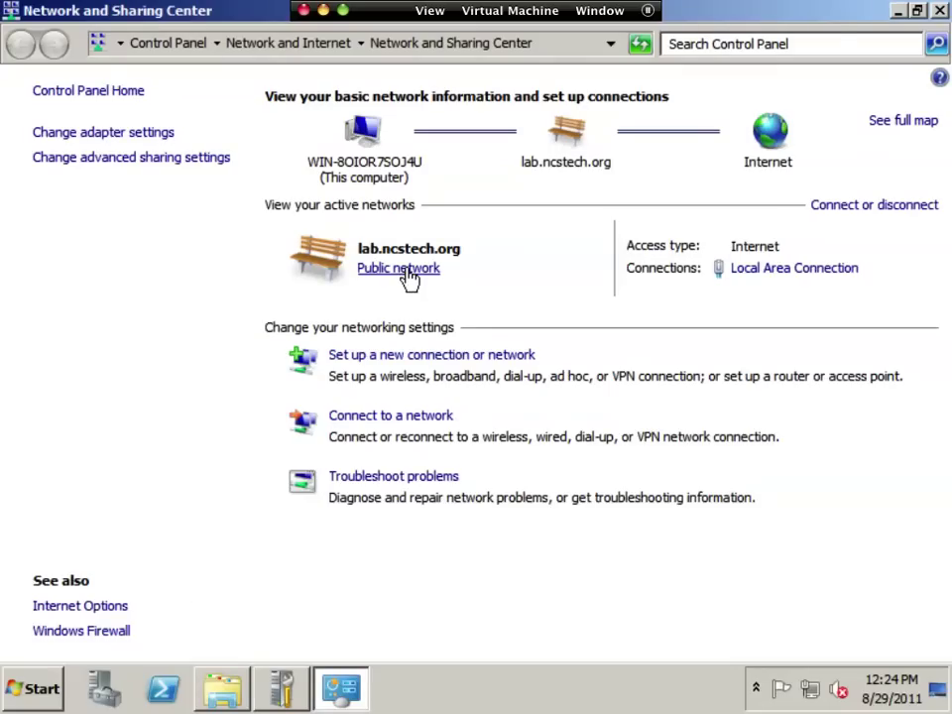
left_click(408, 270)
left_click(442, 355)
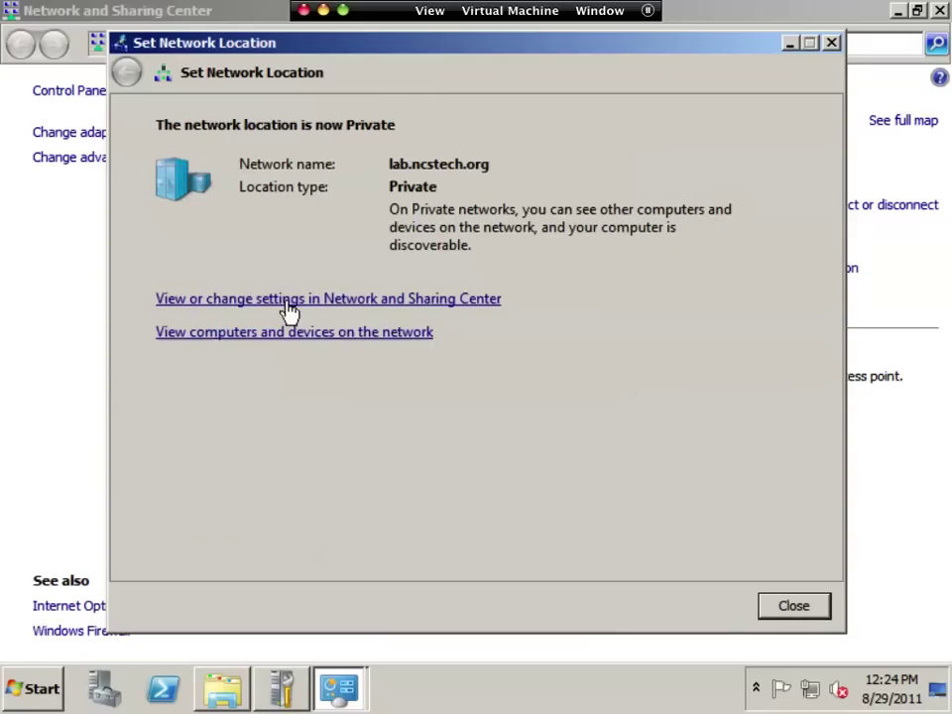
left_click(282, 309)
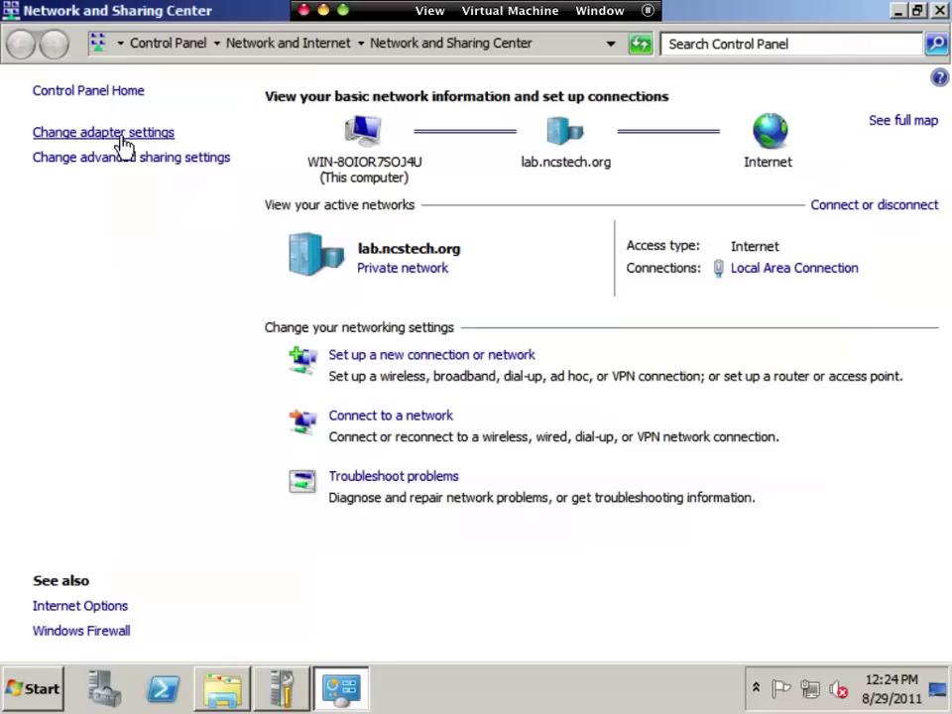
- In Local Area Connection's IPv4 properties, switch to using a fixed IP address
left_click(121, 135)
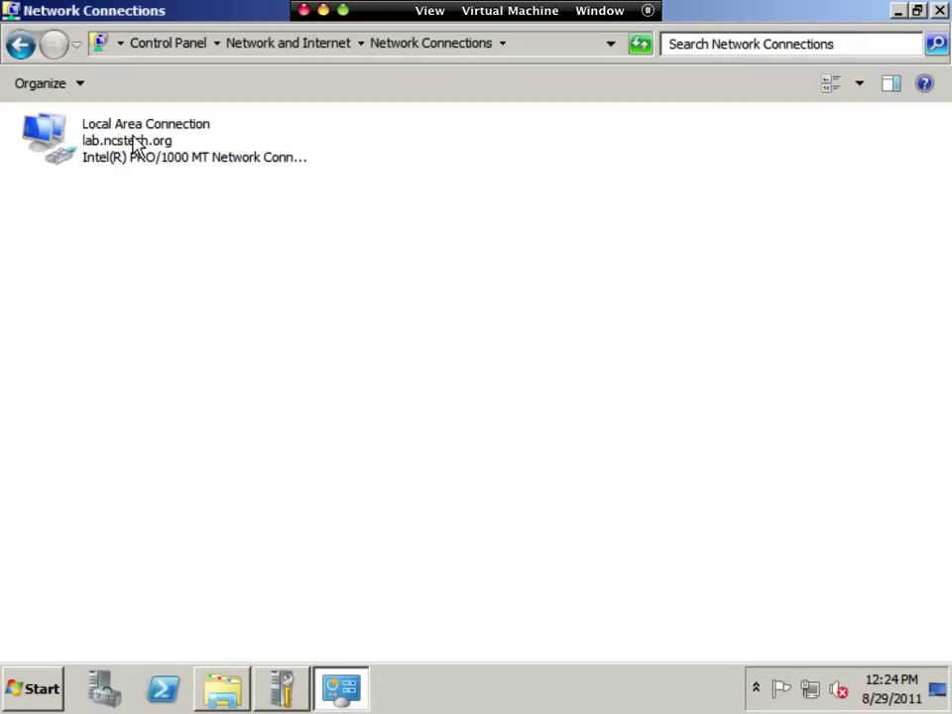
right_click(138, 143)
left_click(227, 325)
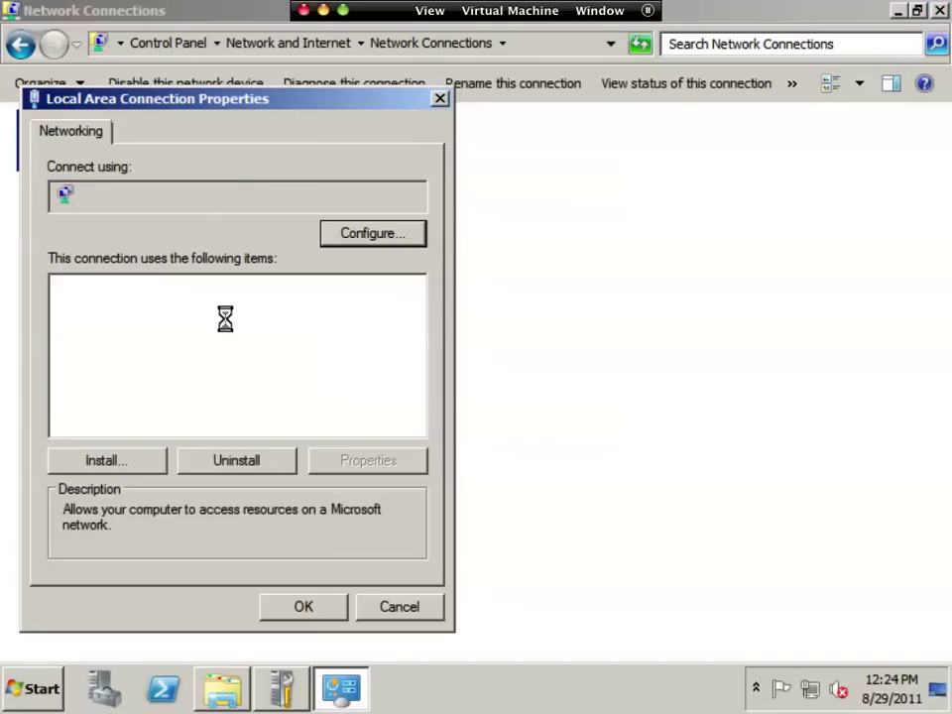
left_click(216, 349)
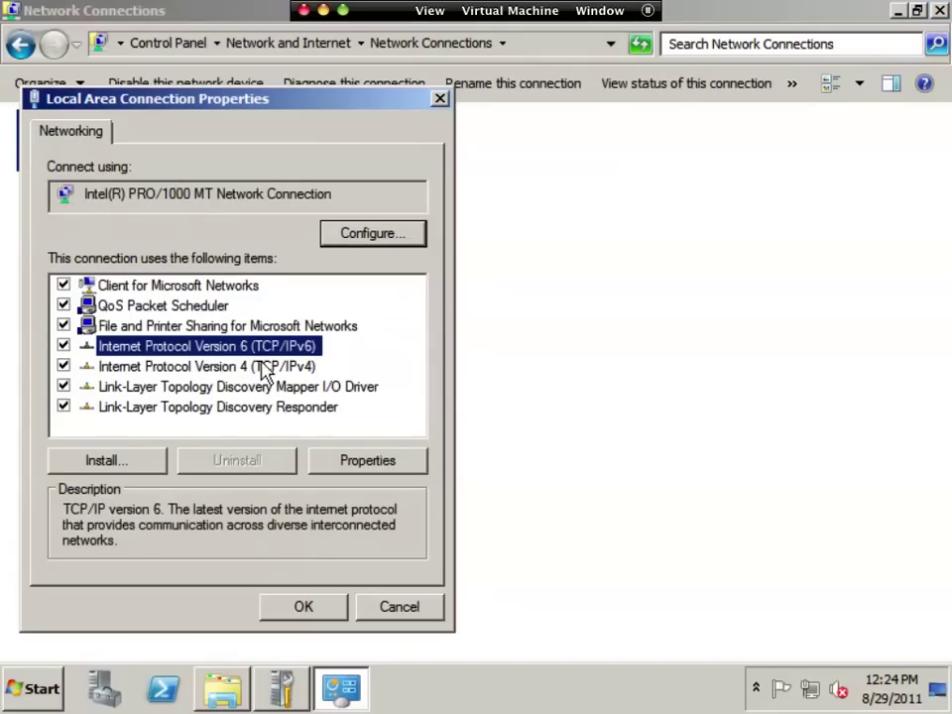
double_click(262, 366)
left_click(213, 306)
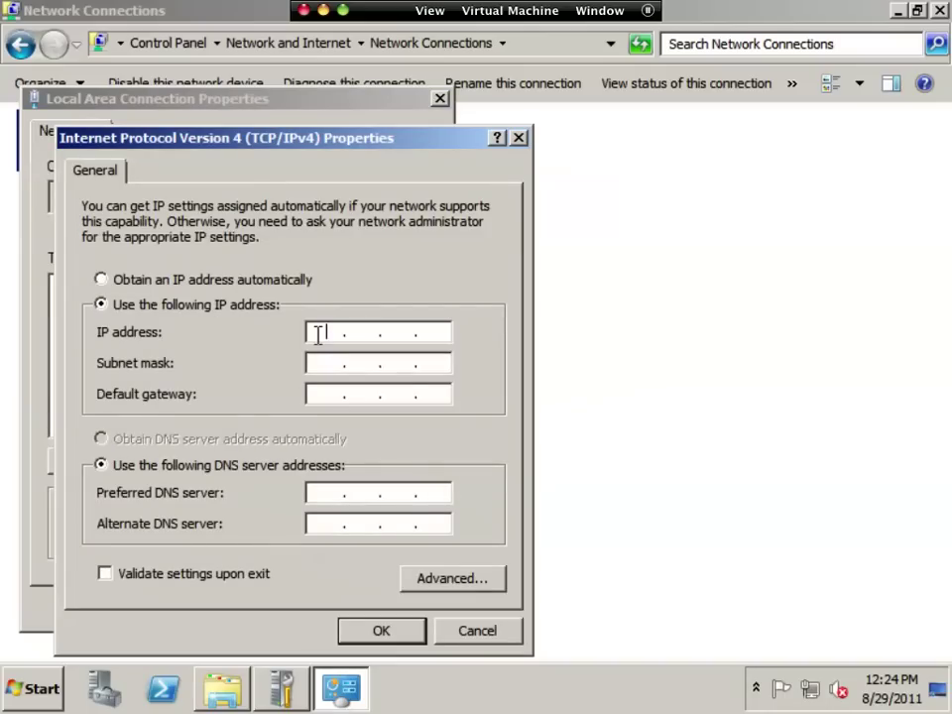
key("Right")
- Apply IP 172.16.0.100, mask 255.255.255.0 and gateway 172.16.0.1 to the adapter
left_click(316, 334)
type("172.0")
key("BackSpace")
type("16.0.1")
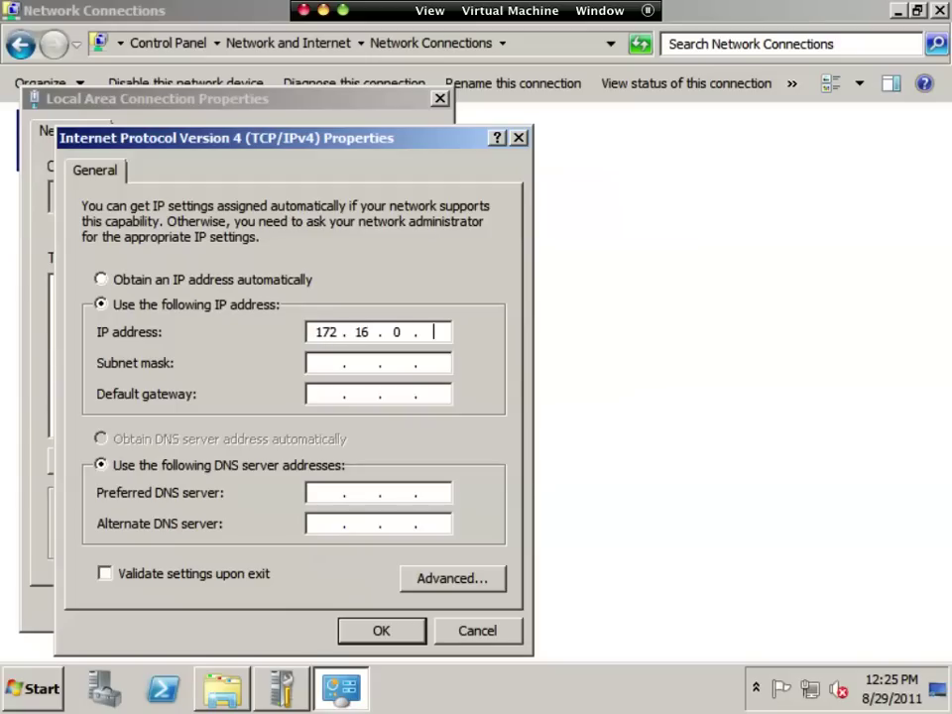
type("00")
key("Tab")
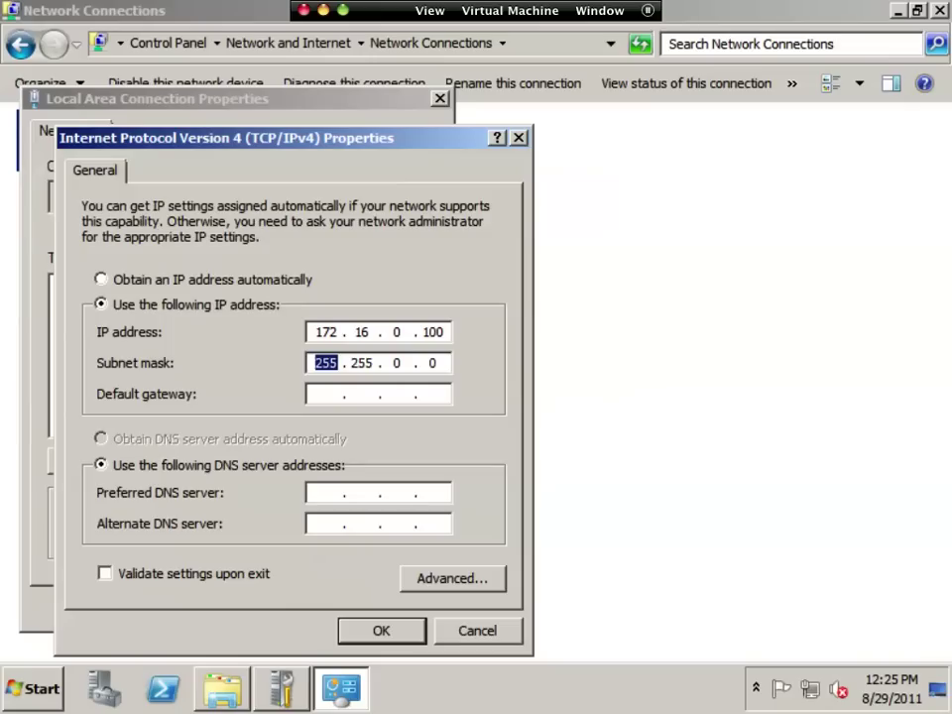
type("255.255.2")
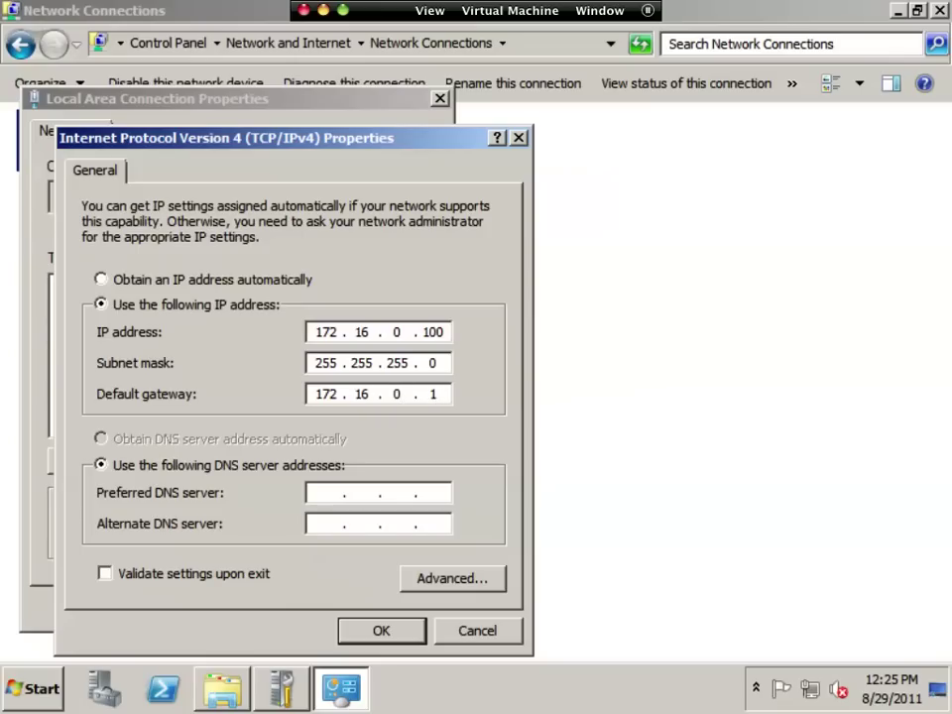
key("Tab")
key("Tab")
left_click(352, 632)
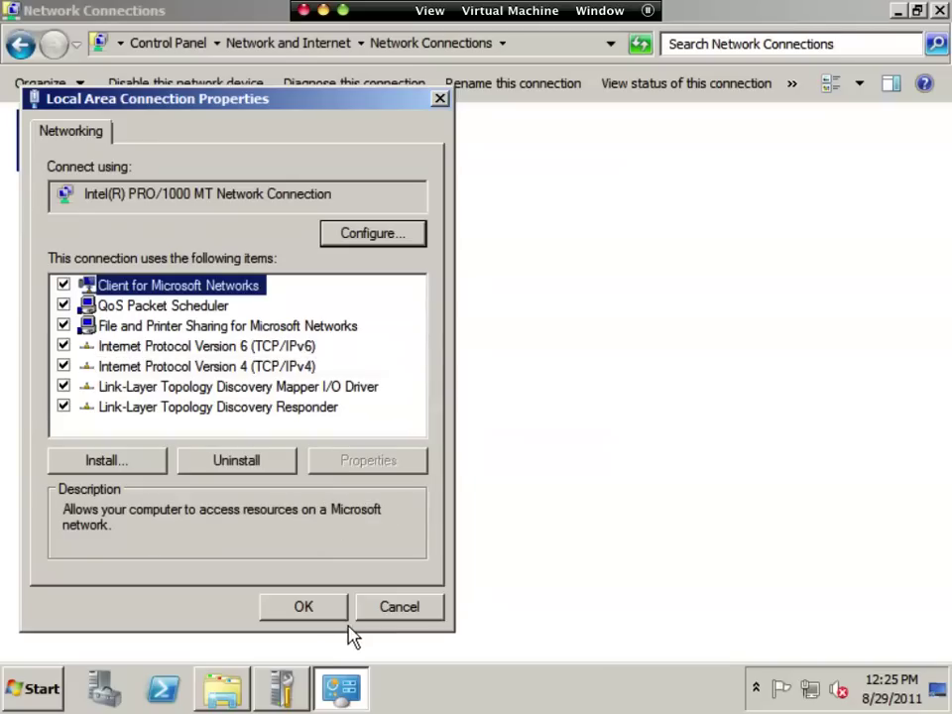
left_click(333, 626)
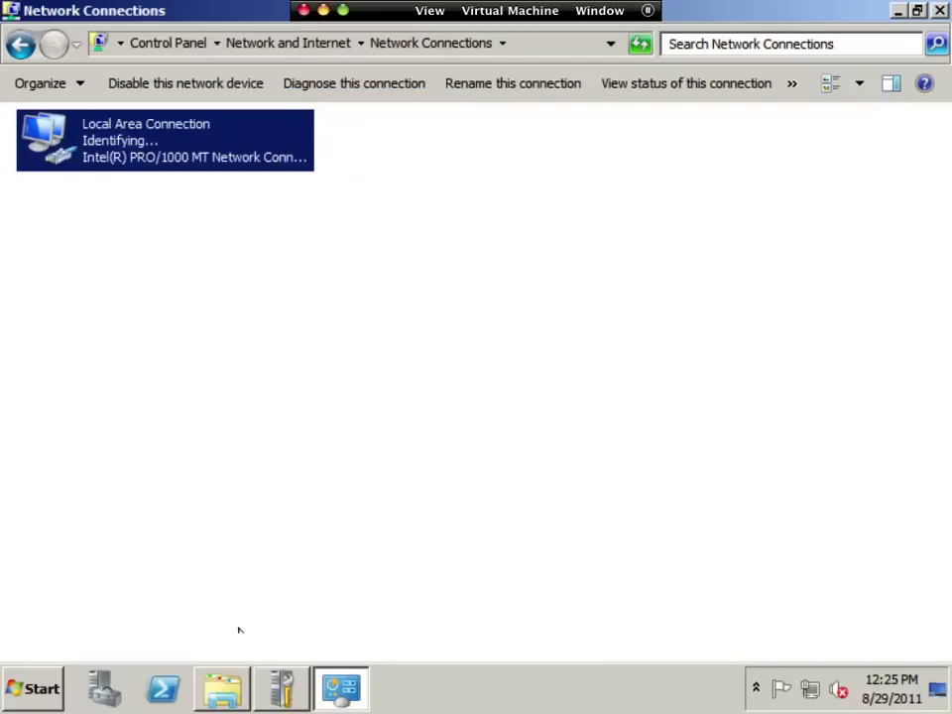
left_click(36, 677)
left_click(102, 243)
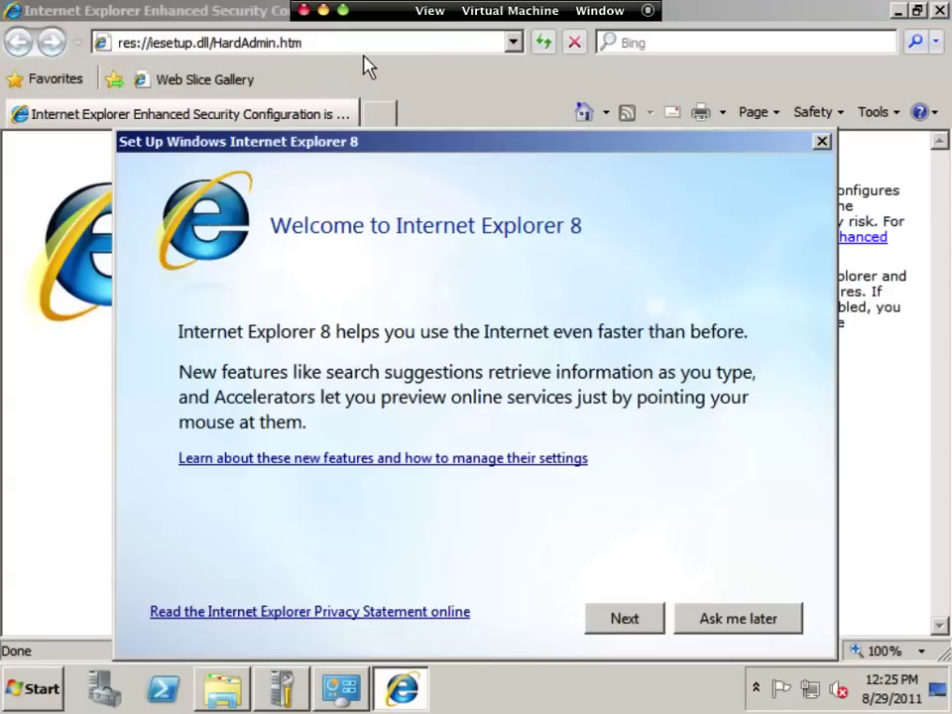
left_click(757, 629)
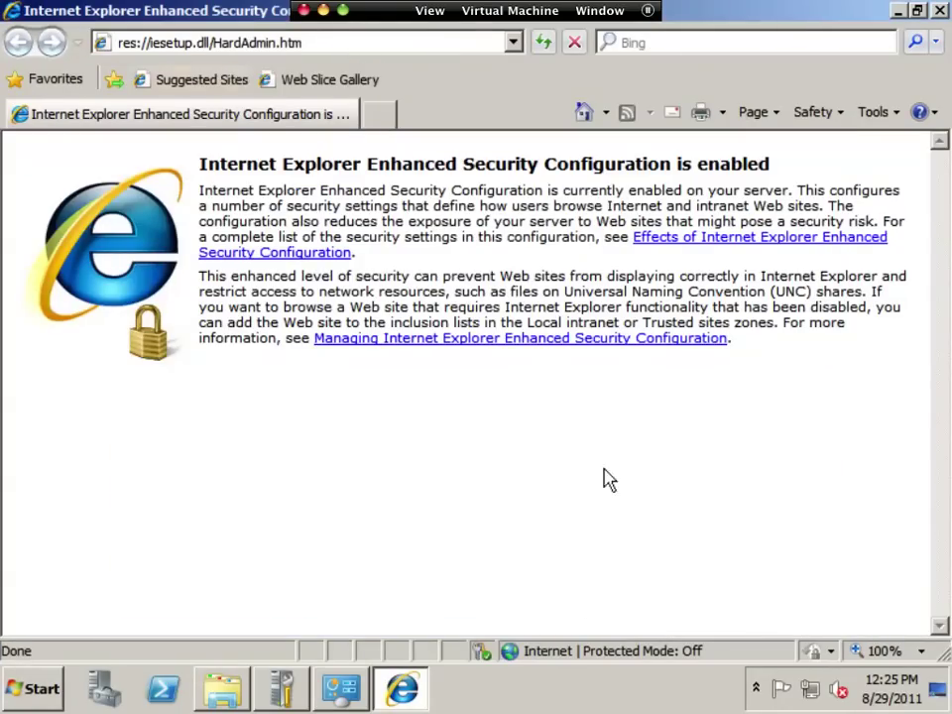
left_click(313, 44)
type("192.")
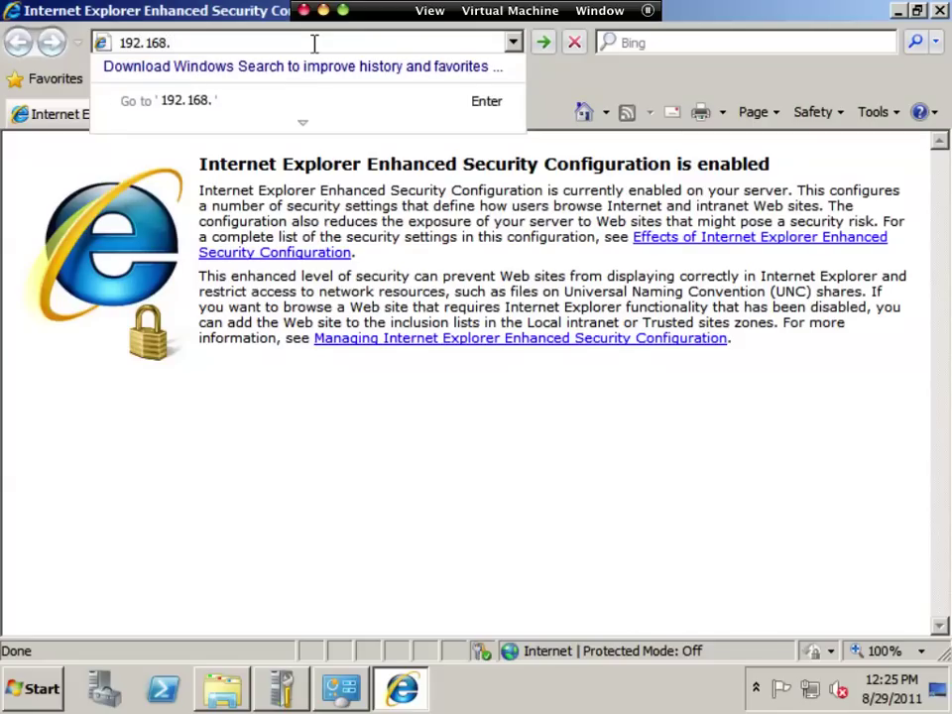
key("BackSpace")
key("BackSpace")
key("BackSpace")
key("BackSpace")
key("BackSpace")
key("BackSpace")
key("BackSpace")
type("172.16.")
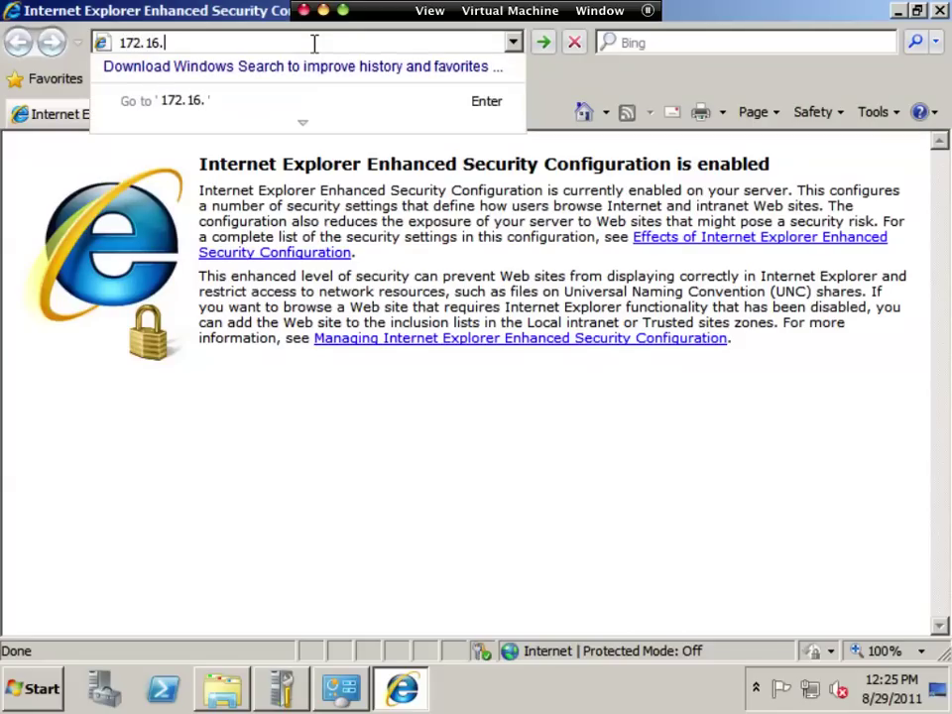
type("0.1")
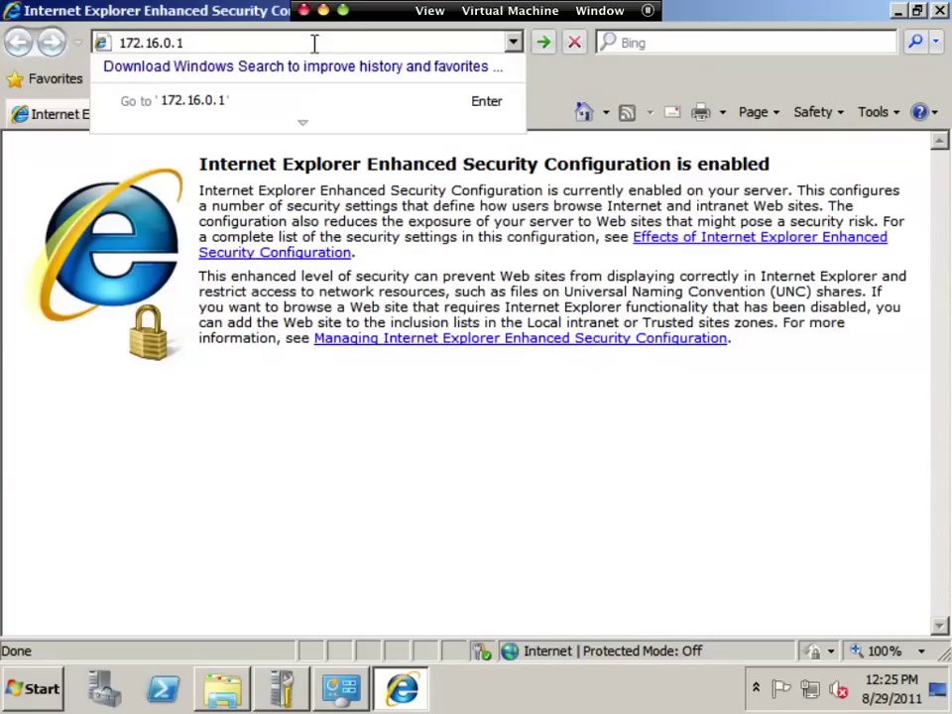
type(":81")
key("Home")
type("http://")
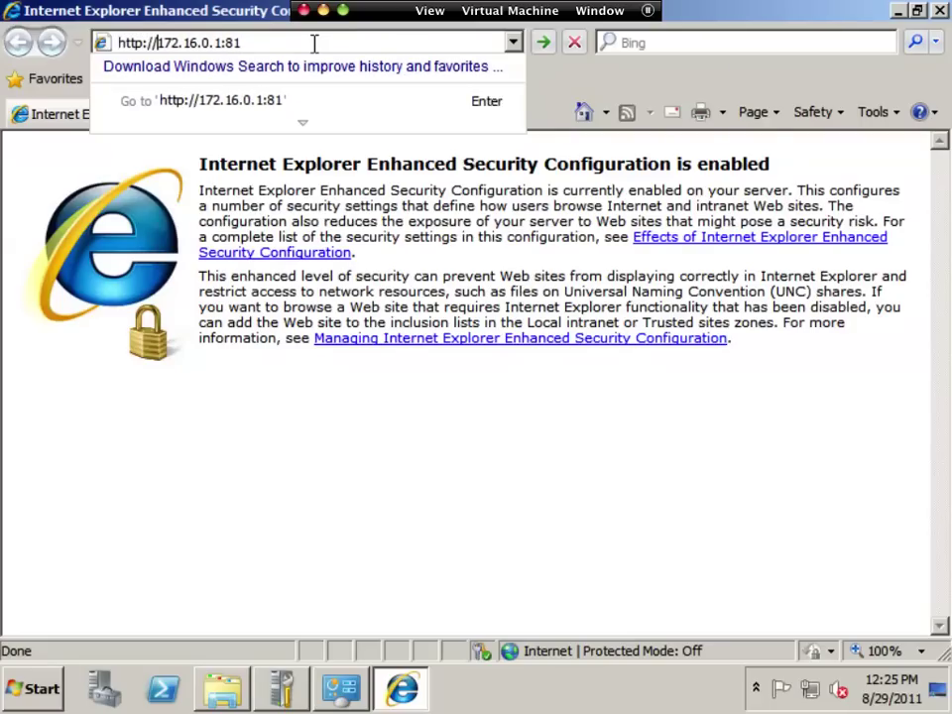
key("Return")
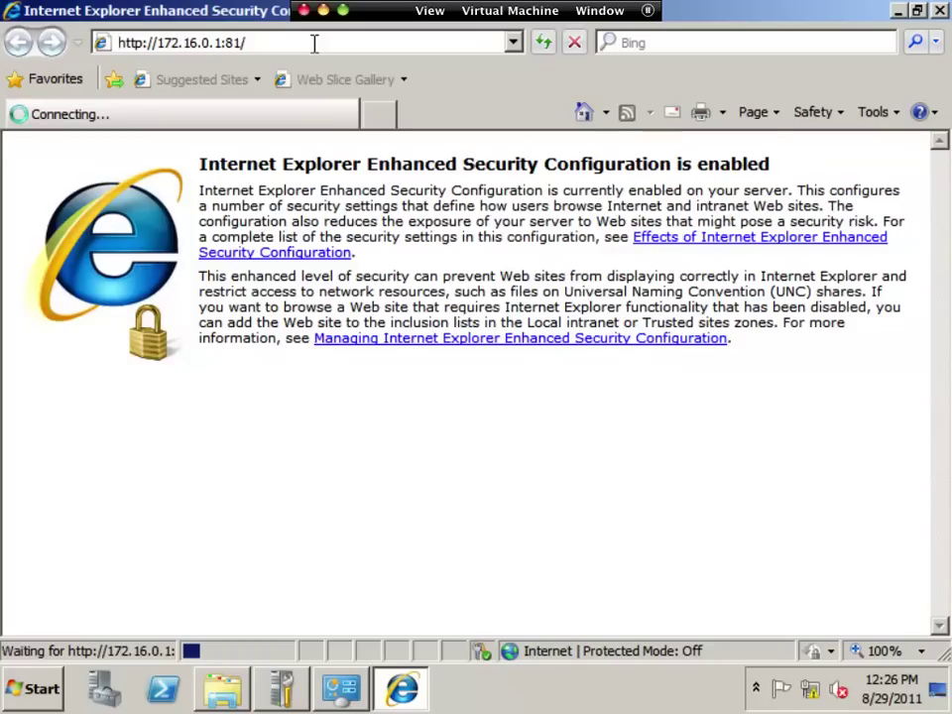
- Switch the Windows VM's network adapter to Host-only
left_click(514, 11)
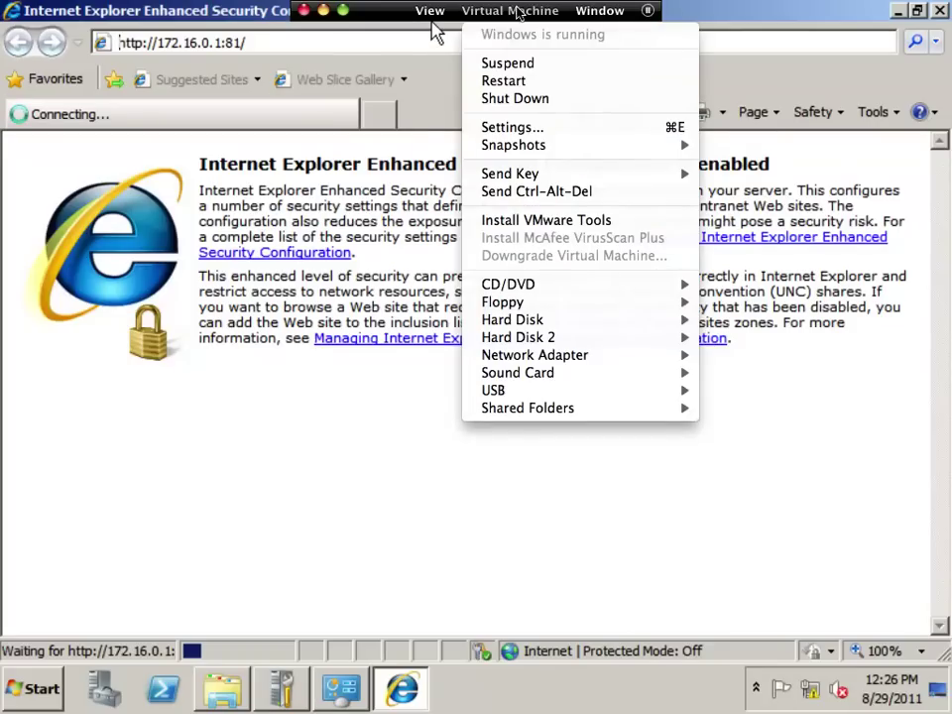
mouse_move(491, 359)
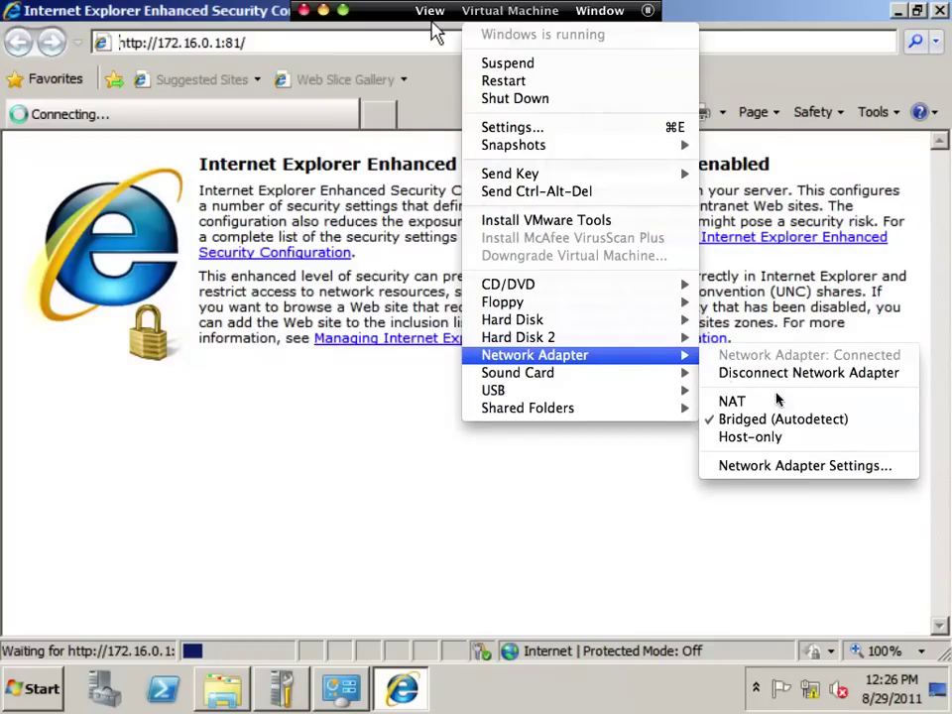
left_click(761, 438)
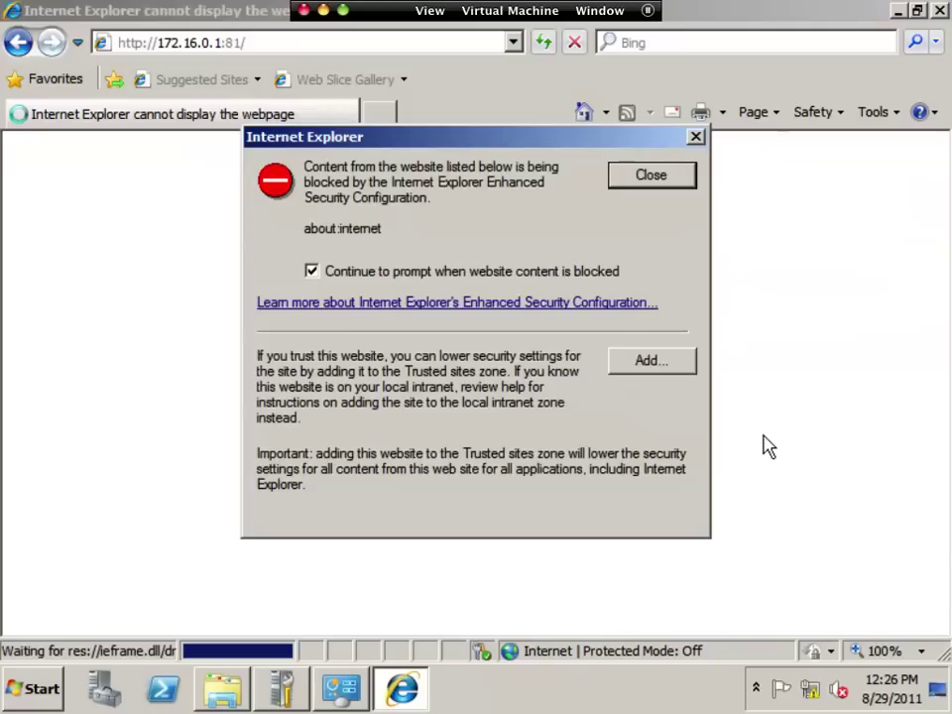
- Add about:internet to Trusted sites and reload the SmoothWall admin address
left_click(649, 365)
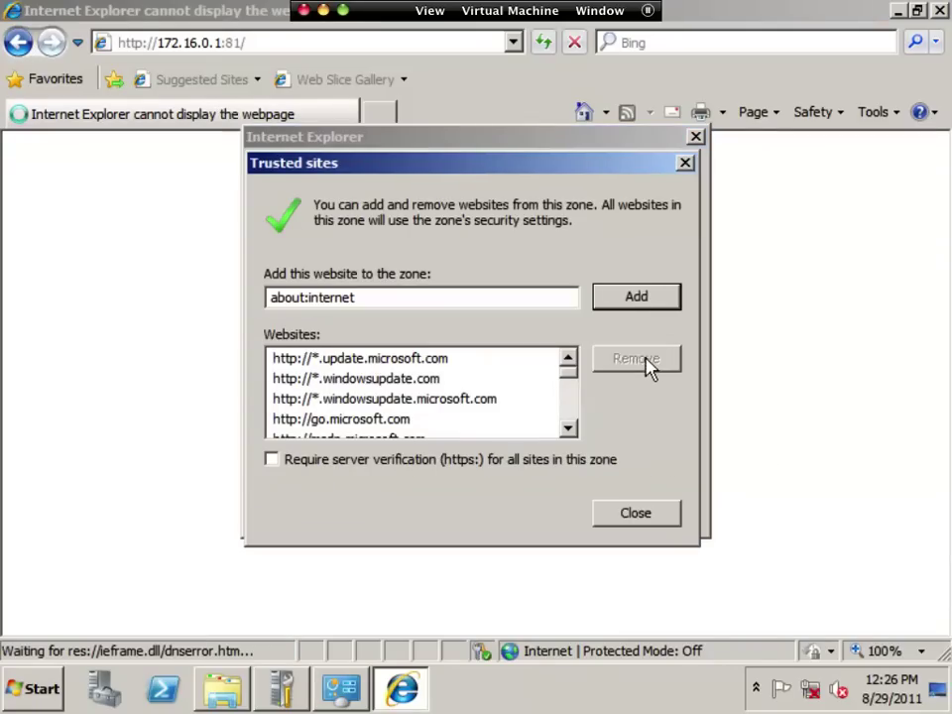
left_click(637, 300)
left_click(642, 516)
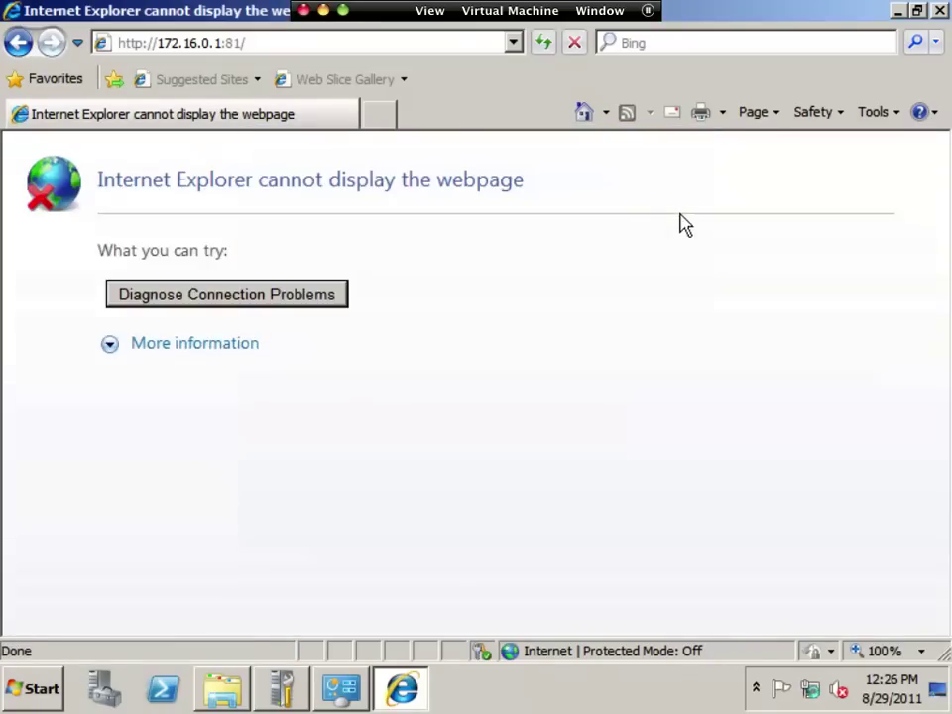
left_click(243, 45)
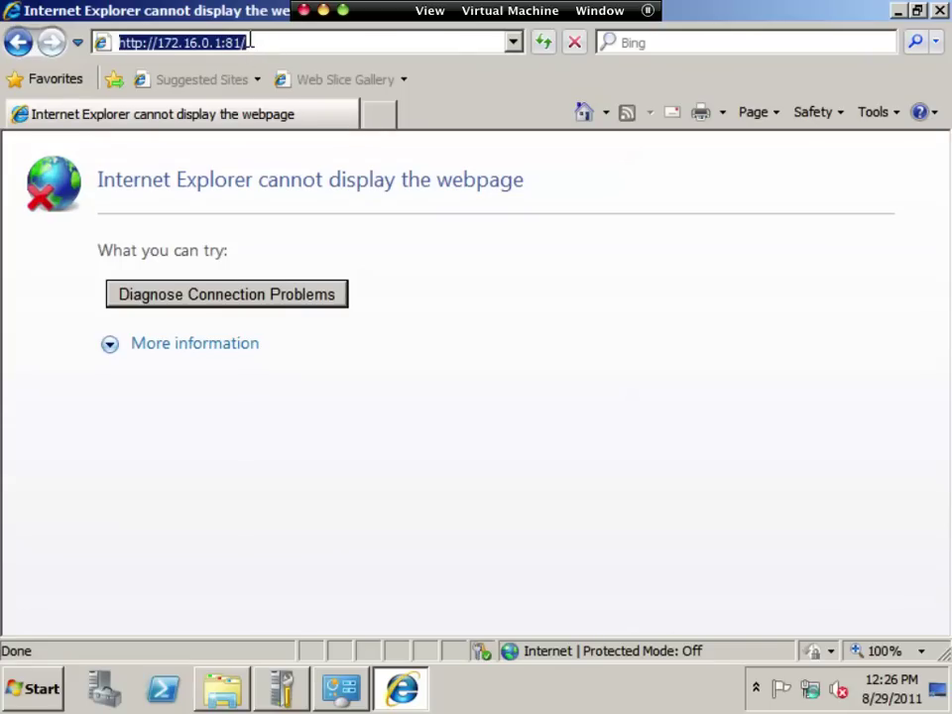
key("Return")
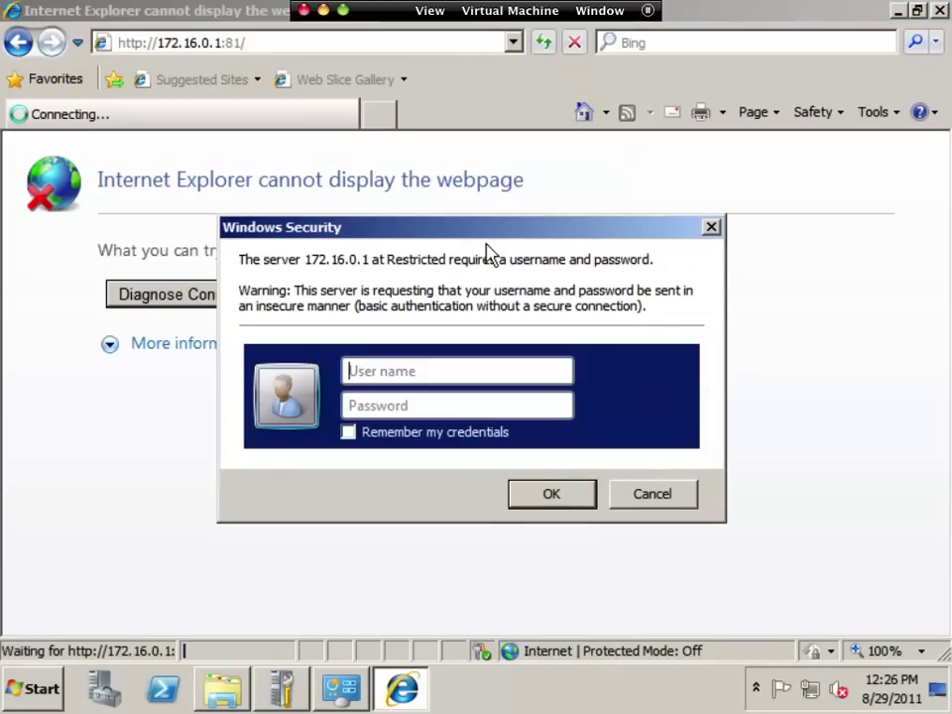
type("admin")
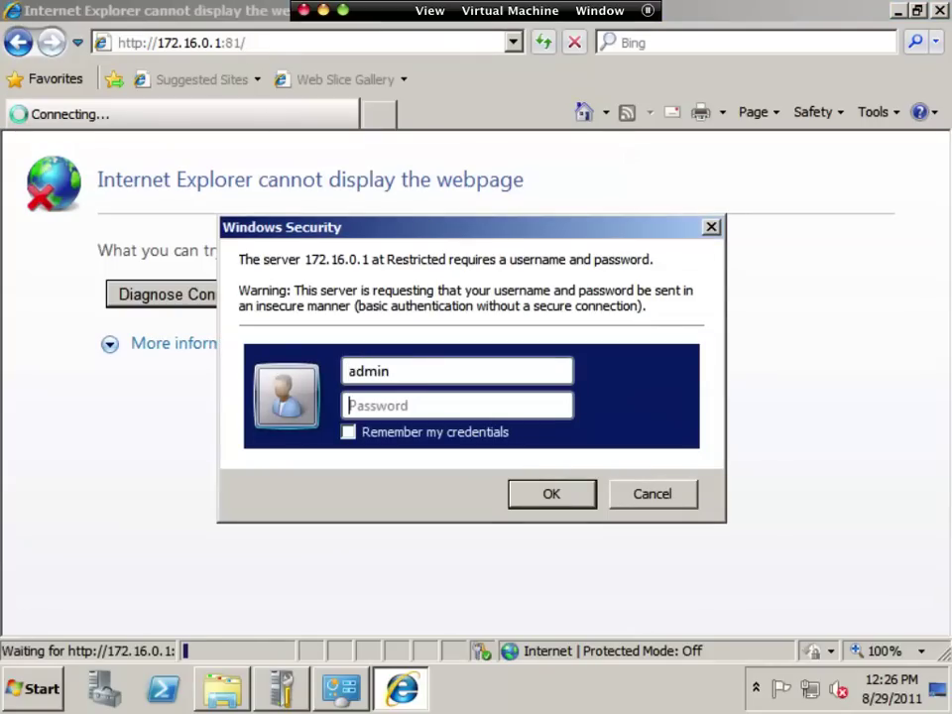
type("••••••")
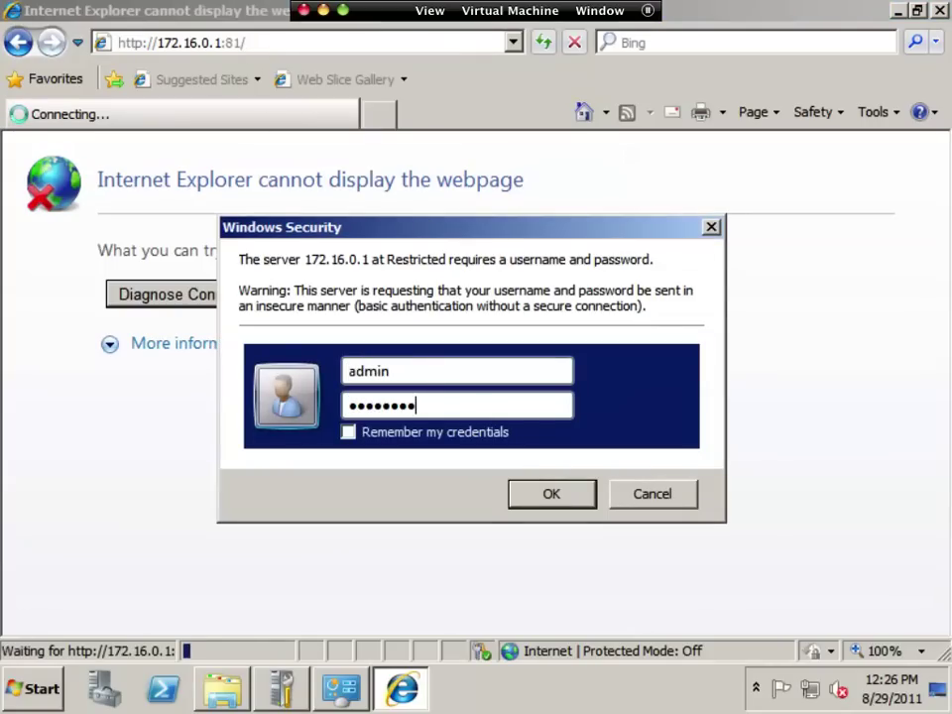
key("Return")
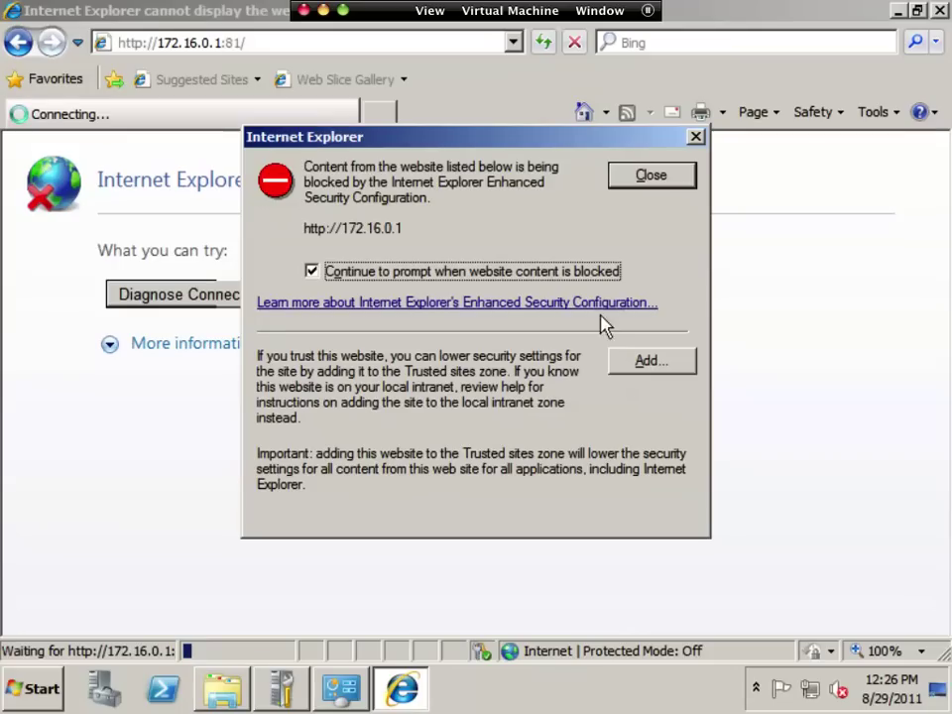
left_click(650, 363)
left_click(614, 299)
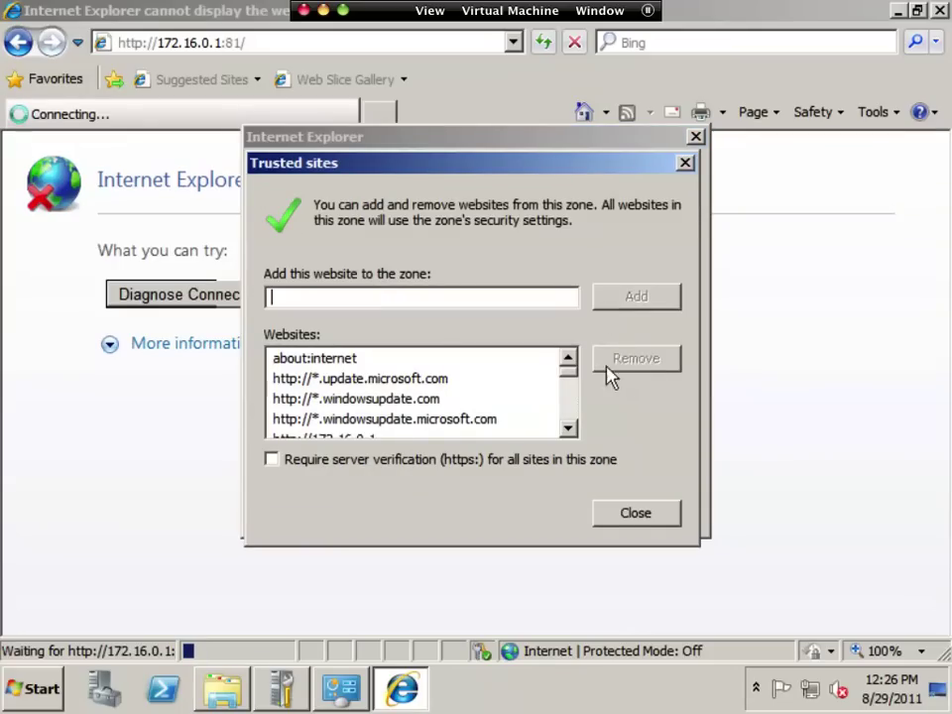
left_click(631, 516)
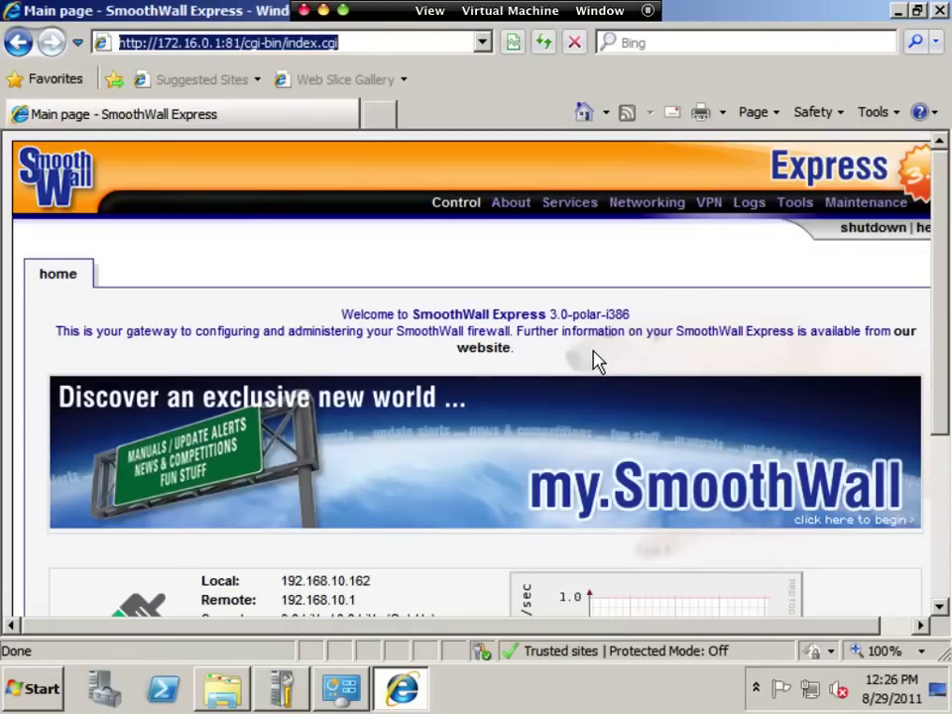
- Open the SmoothWall service status page from About and scroll through the services list
mouse_move(511, 205)
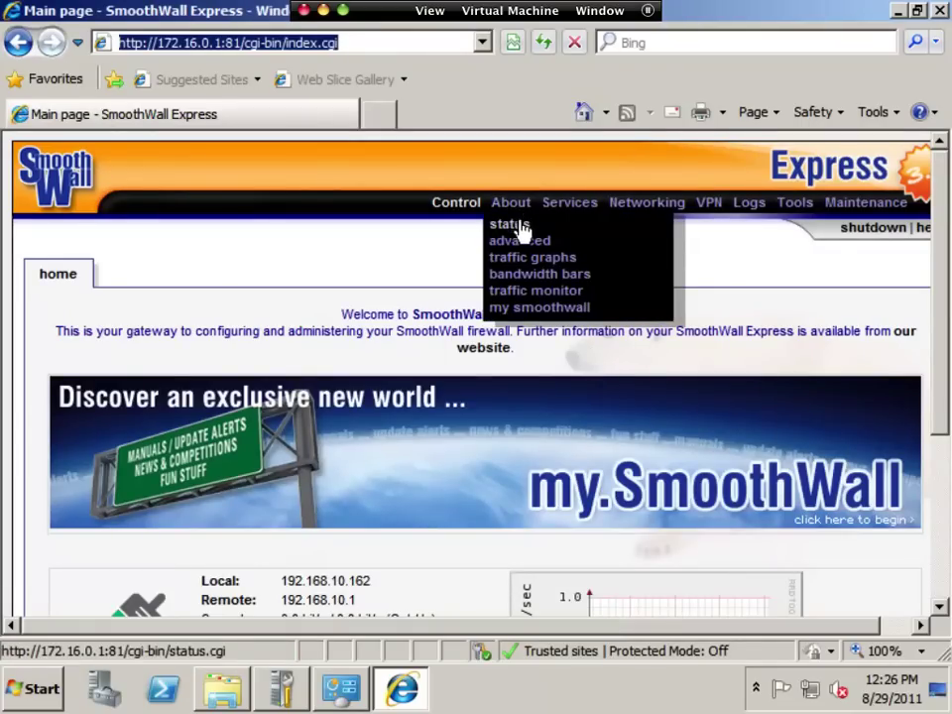
left_click(518, 226)
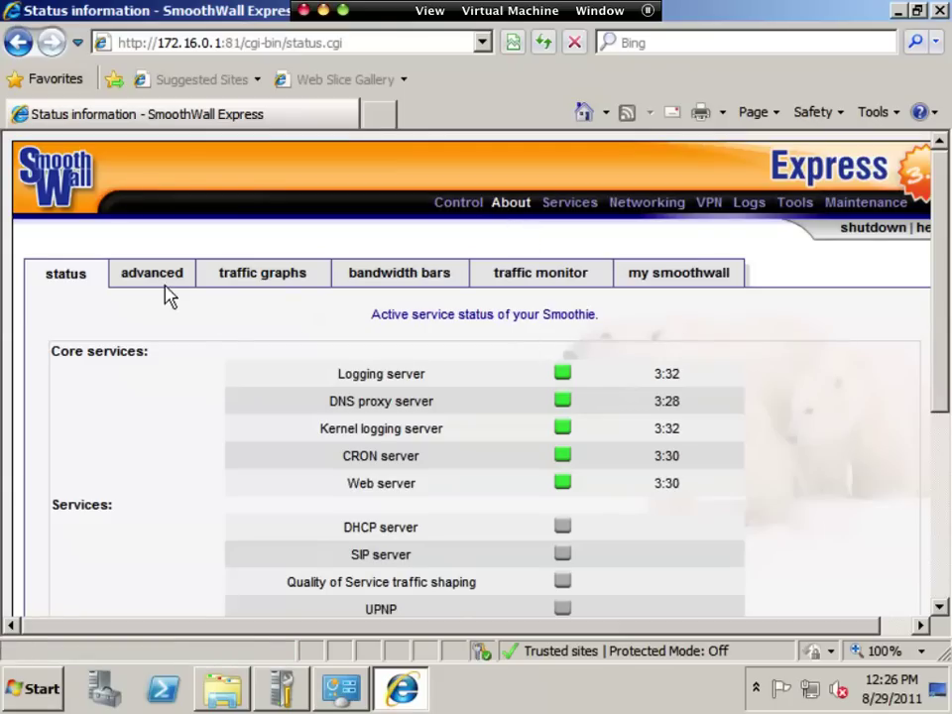
mouse_move(629, 204)
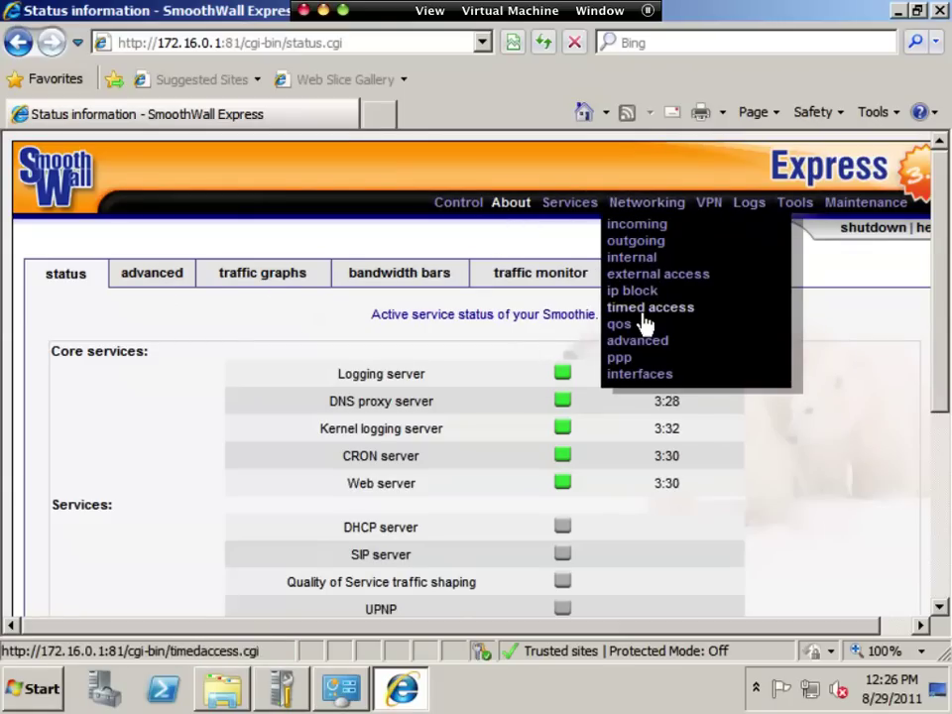
mouse_move(574, 208)
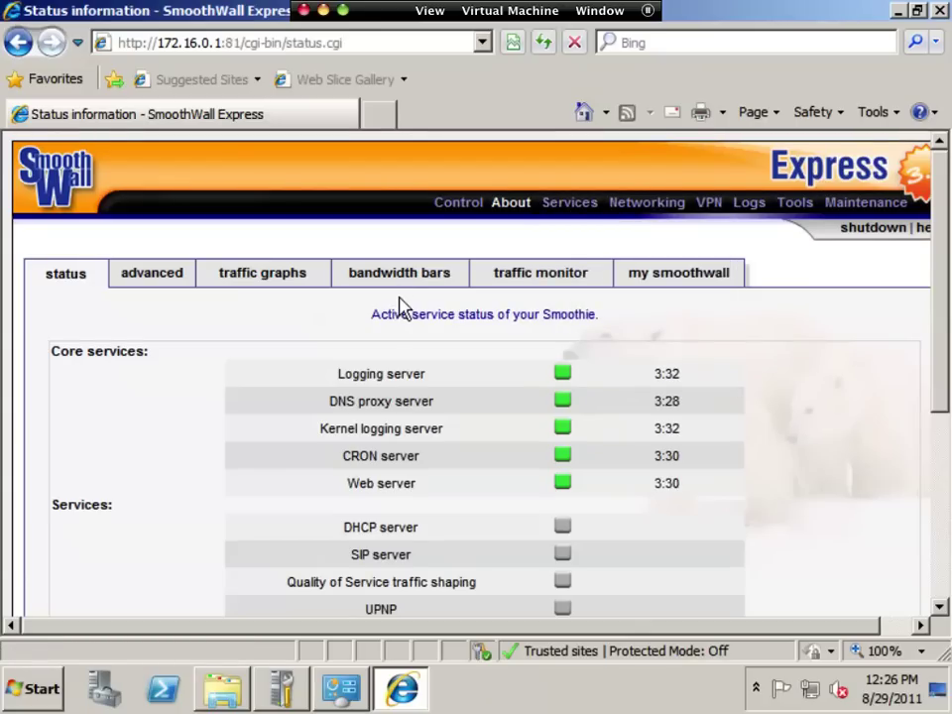
scroll(403, 297, "down", 4)
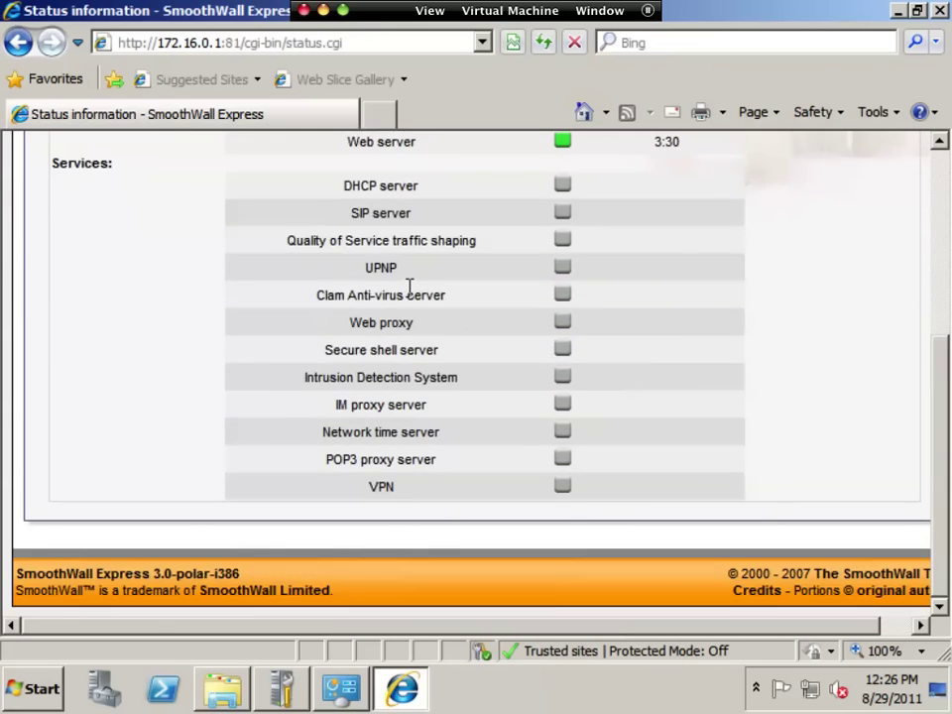
scroll(407, 289, "up", 5)
- On the advanced status page, highlight GREEN eth0 172.16.0.1 and RED eth1 192.168.10.162
left_click(174, 277)
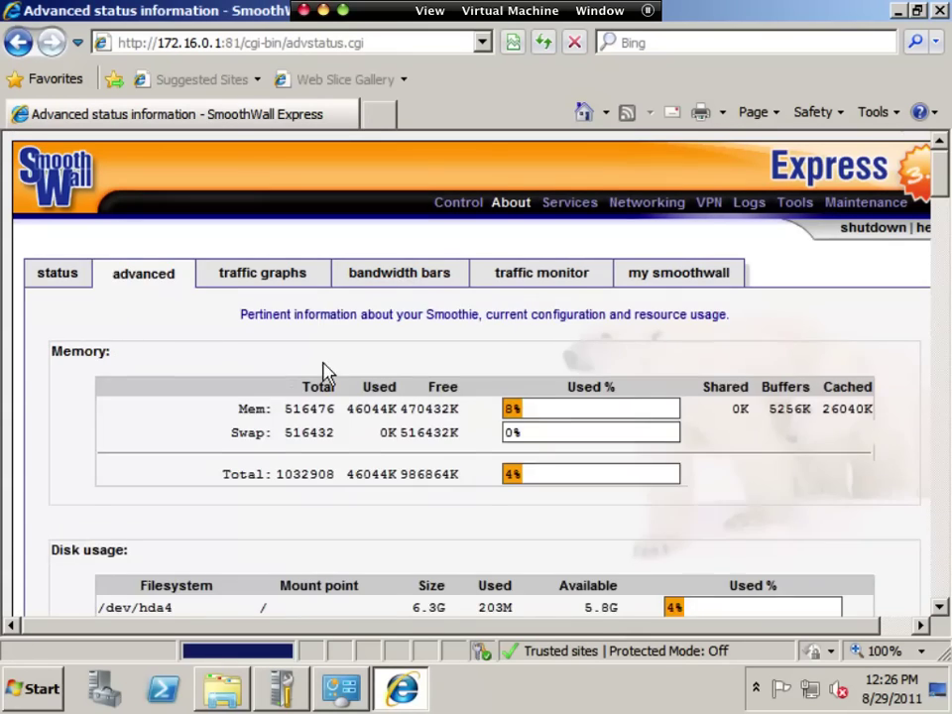
scroll(327, 372, "down", 15)
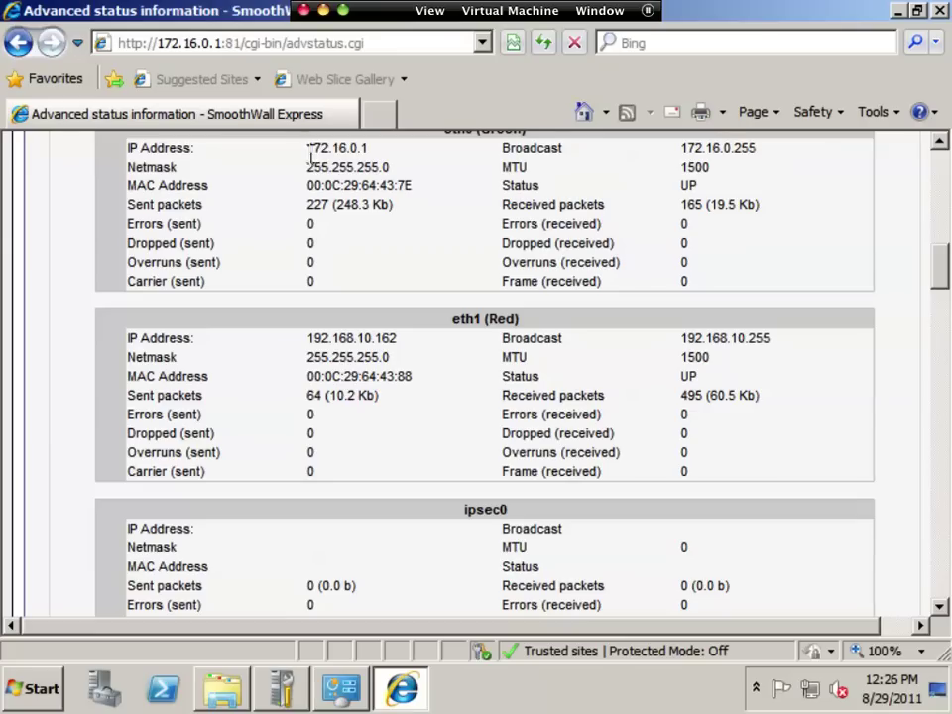
left_click_drag(309, 149, 398, 150)
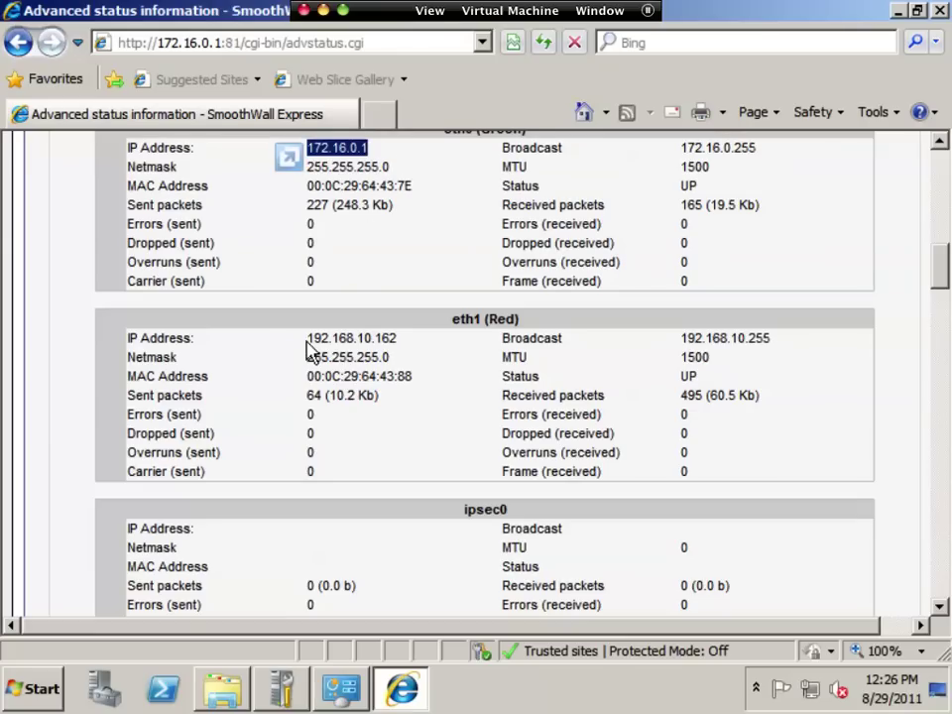
left_click_drag(308, 339, 414, 336)
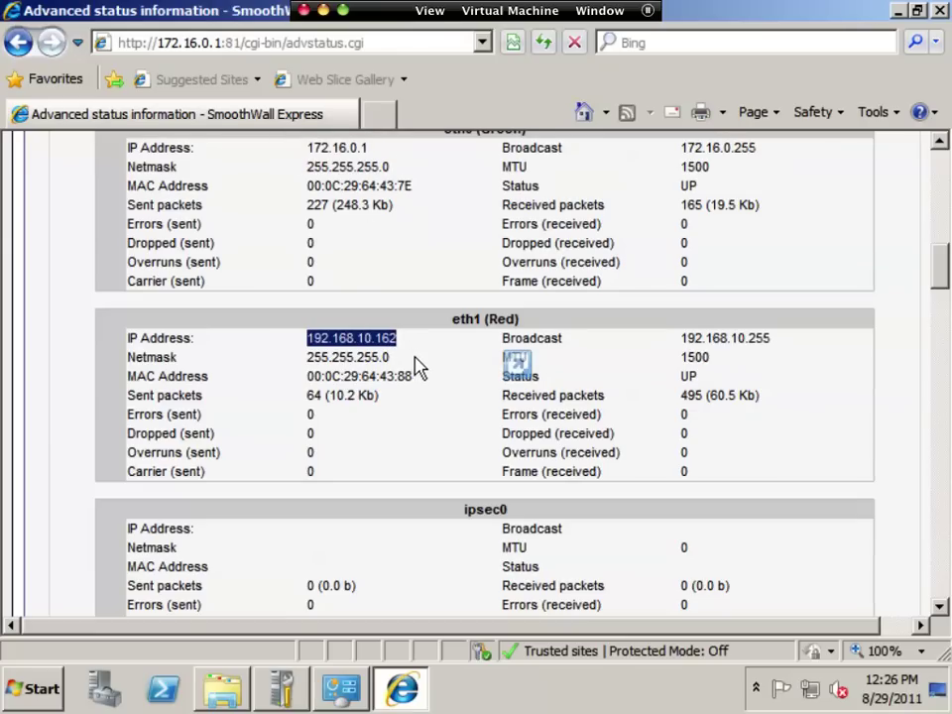
scroll(502, 320, "up", 3)
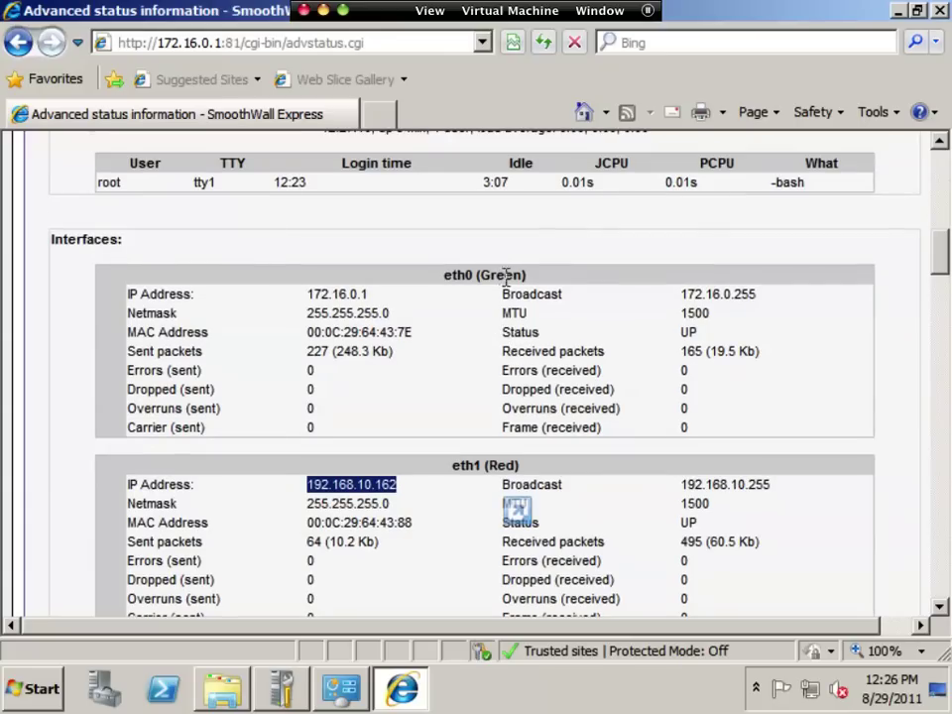